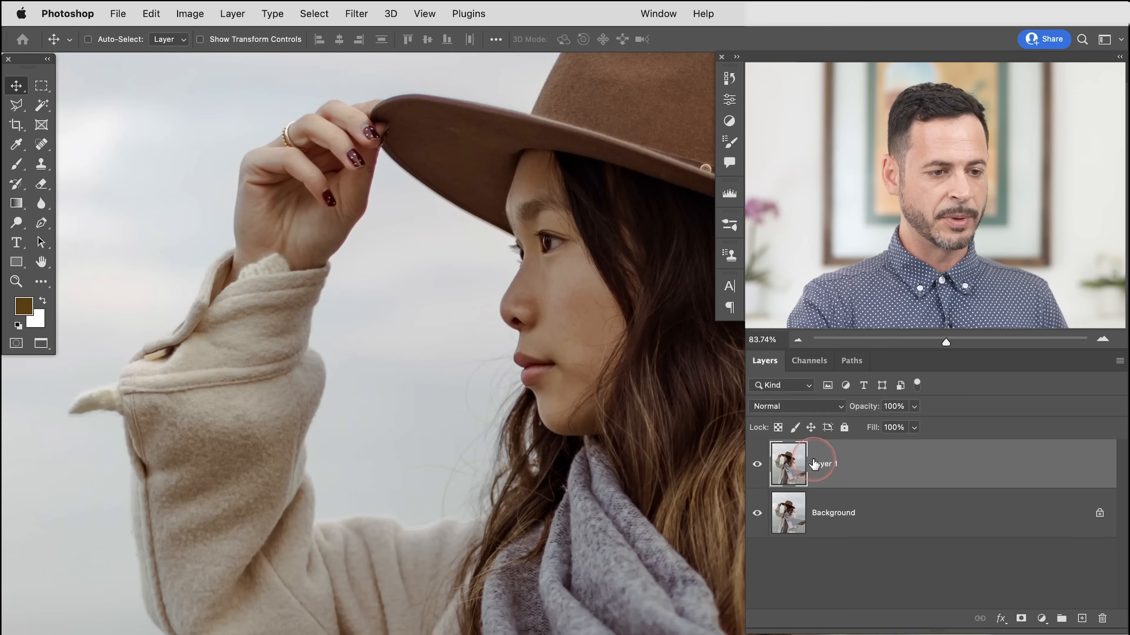
Convert Layer 1 to a smart object and open it in the Liquify filter
{"action": "right_click", "coordinate": [857, 486]}
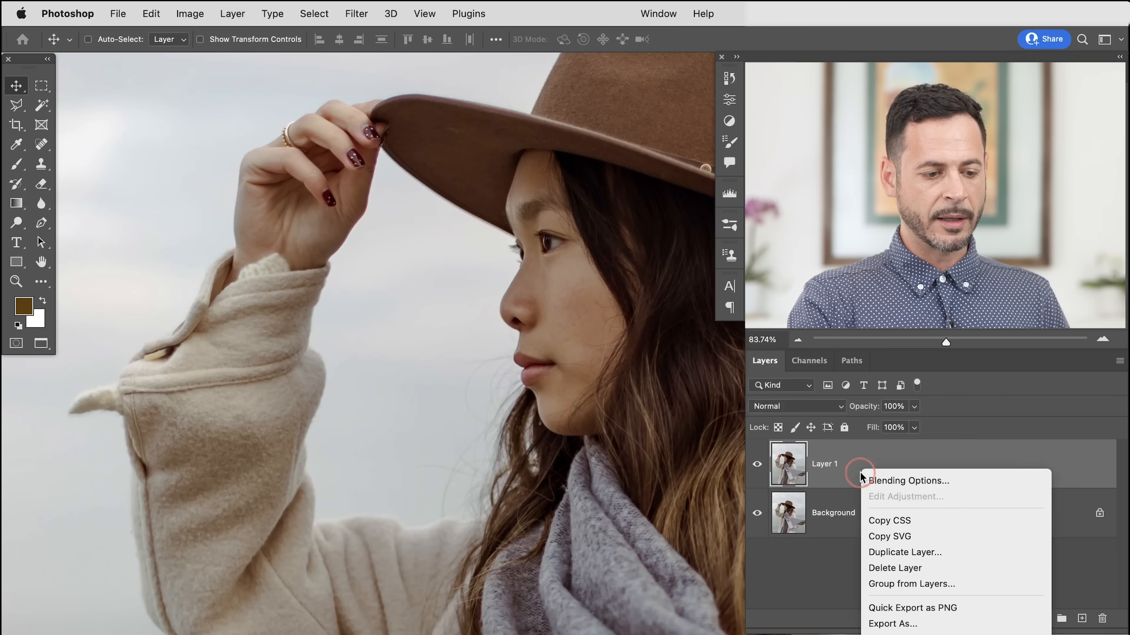
{"action": "scroll", "coordinate": [955, 481], "scroll_direction": "down", "scroll_amount": 5}
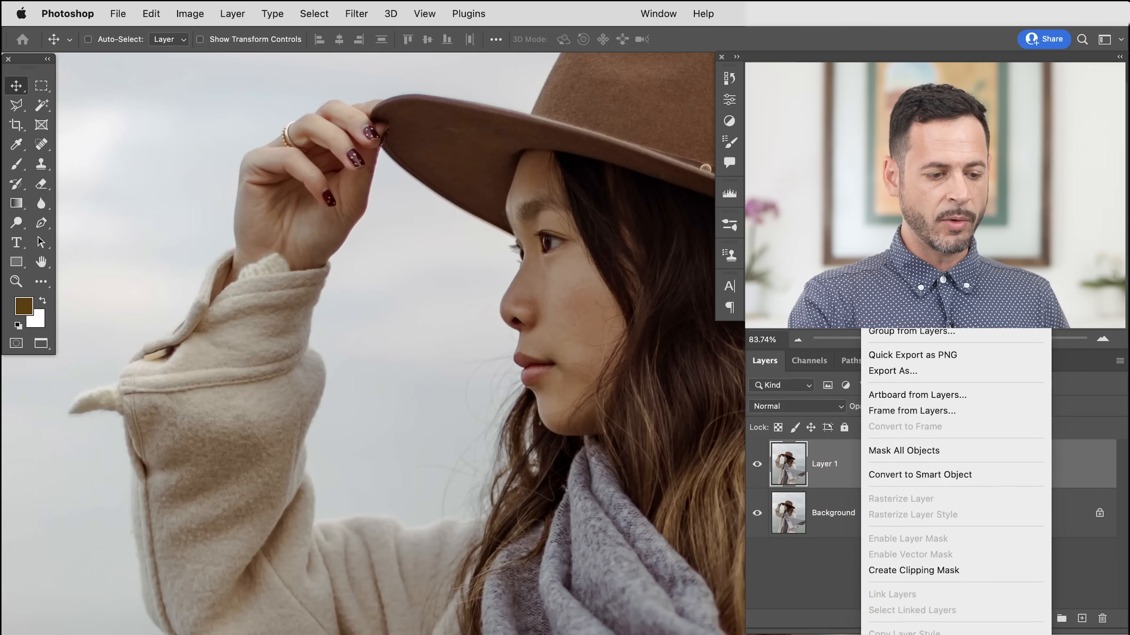
{"action": "left_click", "coordinate": [932, 478]}
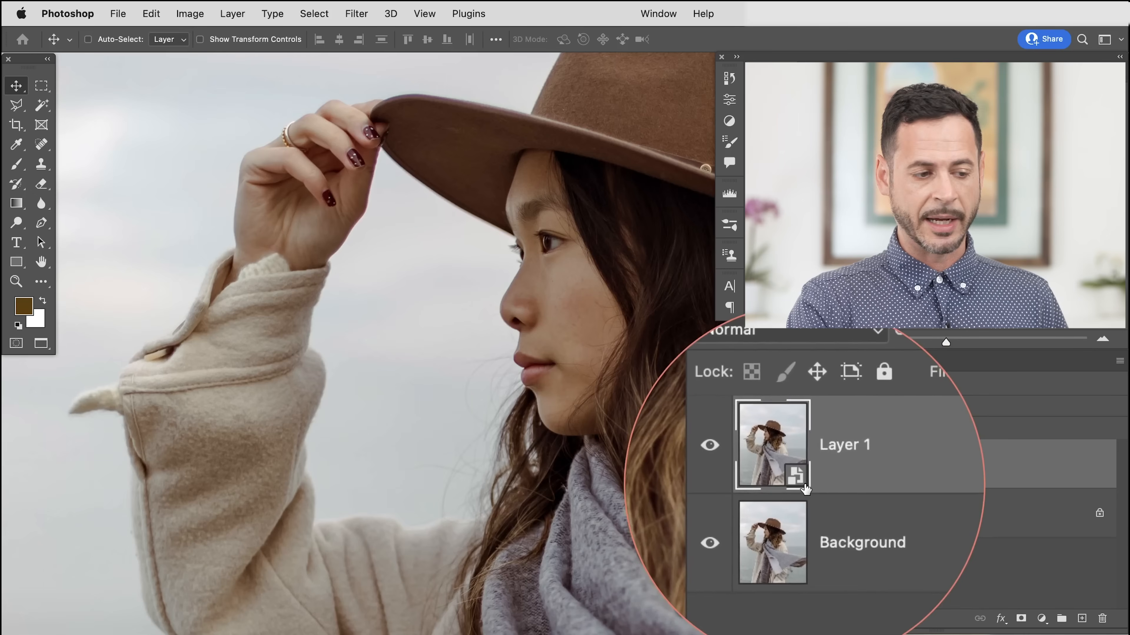
{"action": "left_click", "coordinate": [363, 18]}
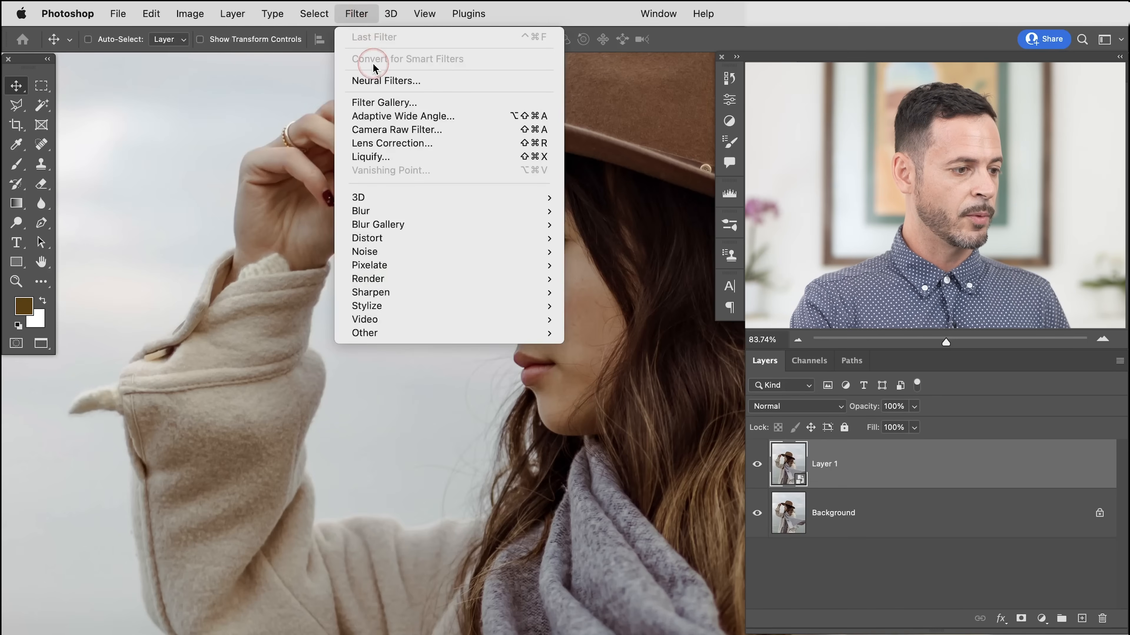
{"action": "left_click", "coordinate": [381, 160]}
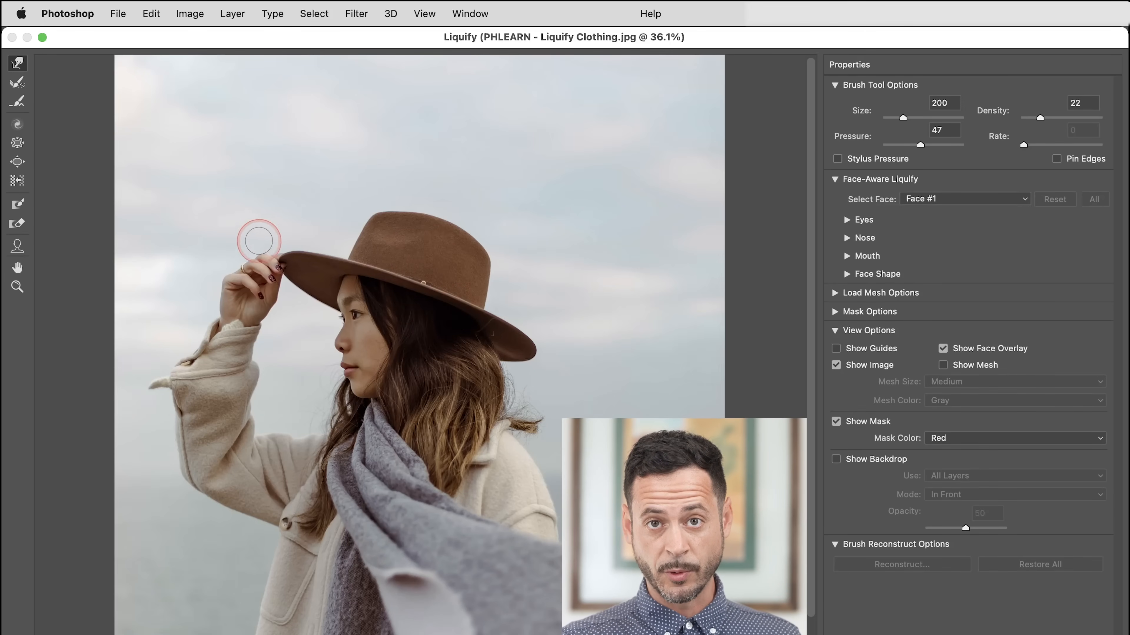
Push the folded cuff and outer edge of the raised sleeve inward with a Forward Warp brush of size 600
{"action": "key", "text": "super+plus"}
{"action": "key", "text": "super+plus"}
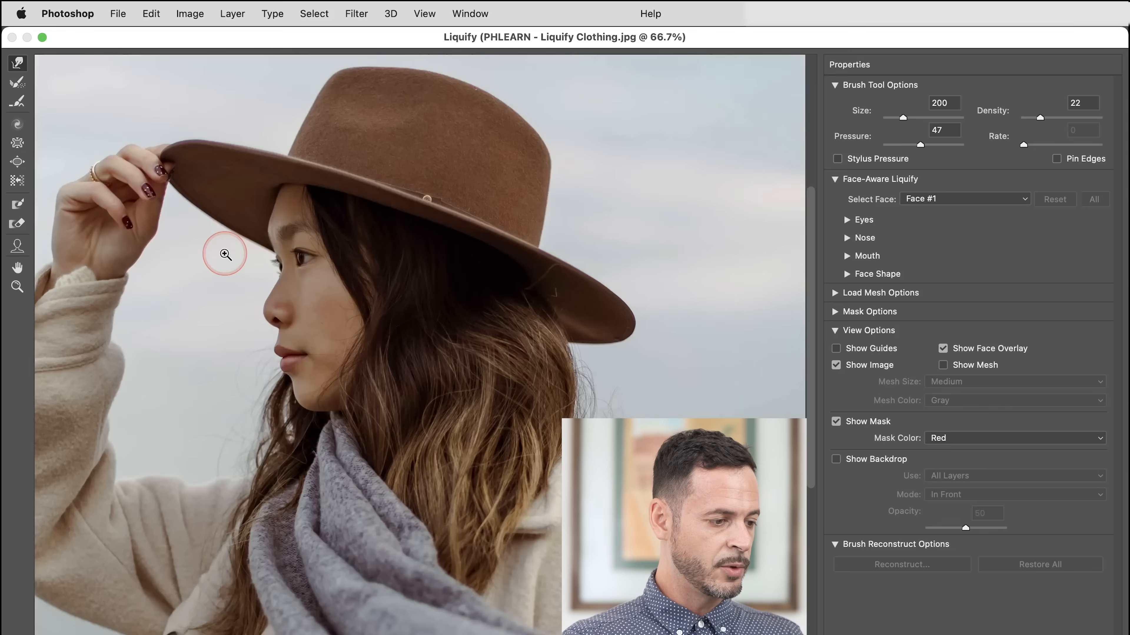
{"action": "mouse_move", "coordinate": [214, 346]}
{"action": "left_mouse_down"}
{"action": "mouse_move", "coordinate": [346, 373]}
{"action": "mouse_move", "coordinate": [514, 378]}
{"action": "left_mouse_up"}
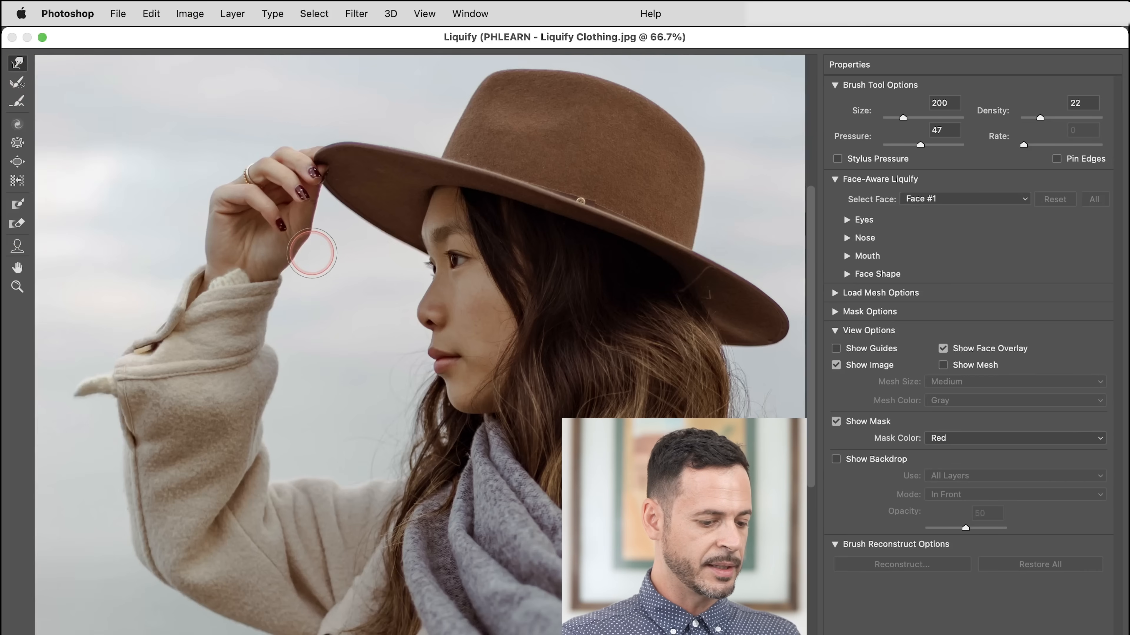
{"action": "key", "text": "bracketright"}
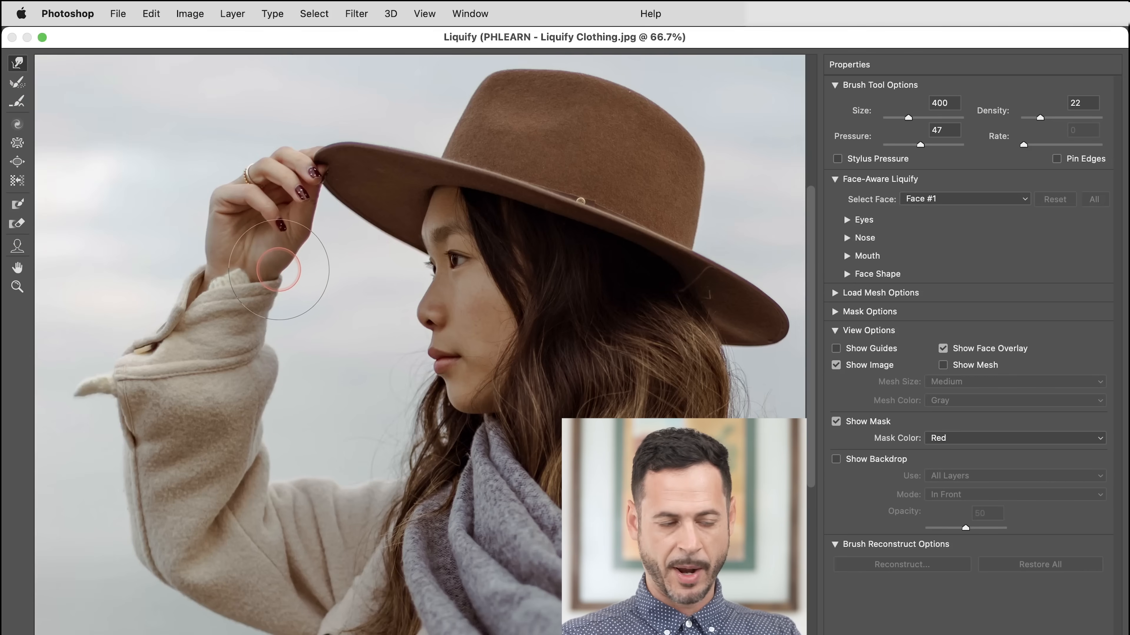
{"action": "key", "text": "bracketright"}
{"action": "key", "text": "bracketright"}
{"action": "key", "text": "bracketright"}
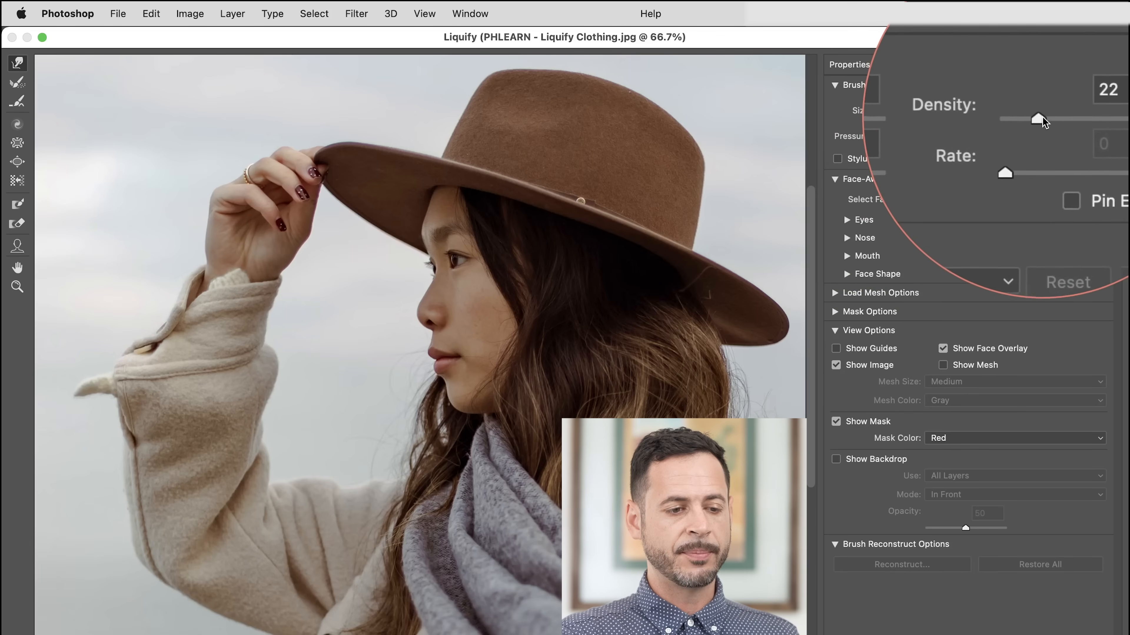
{"action": "left_click_drag", "start_coordinate": [90, 386], "coordinate": [124, 384]}
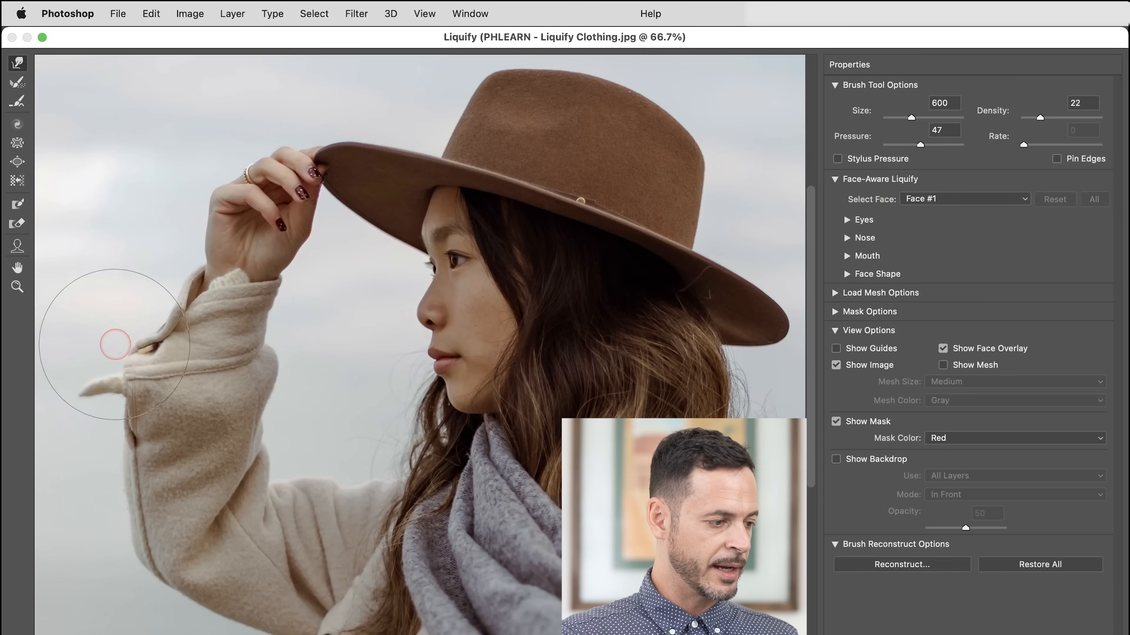
{"action": "left_click_drag", "start_coordinate": [115, 344], "coordinate": [133, 344]}
{"action": "mouse_move", "coordinate": [109, 384]}
{"action": "left_mouse_down"}
{"action": "mouse_move", "coordinate": [129, 385]}
{"action": "mouse_move", "coordinate": [118, 418]}
{"action": "left_mouse_up"}
{"action": "left_click_drag", "start_coordinate": [109, 370], "coordinate": [125, 368]}
{"action": "left_click_drag", "start_coordinate": [115, 335], "coordinate": [136, 336]}
{"action": "left_click_drag", "start_coordinate": [105, 383], "coordinate": [120, 382]}
{"action": "left_click_drag", "start_coordinate": [116, 367], "coordinate": [129, 367]}
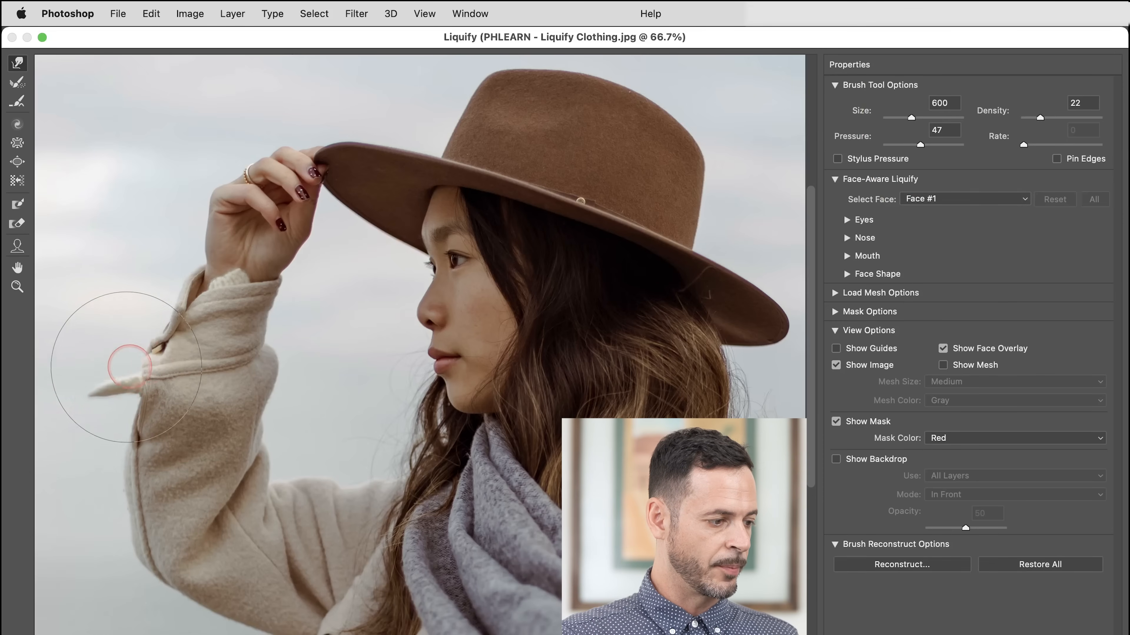
Warp the cuff's folded flap slightly outward and even out the sleeve edge beside the loose strap
{"action": "mouse_move", "coordinate": [176, 319]}
{"action": "left_mouse_down"}
{"action": "mouse_move", "coordinate": [144, 299]}
{"action": "mouse_move", "coordinate": [164, 297]}
{"action": "mouse_move", "coordinate": [149, 308]}
{"action": "left_mouse_up"}
{"action": "left_click_drag", "start_coordinate": [141, 334], "coordinate": [131, 333]}
{"action": "mouse_move", "coordinate": [128, 375]}
{"action": "left_mouse_down"}
{"action": "mouse_move", "coordinate": [119, 376]}
{"action": "mouse_move", "coordinate": [126, 388]}
{"action": "mouse_move", "coordinate": [138, 389]}
{"action": "left_mouse_up"}
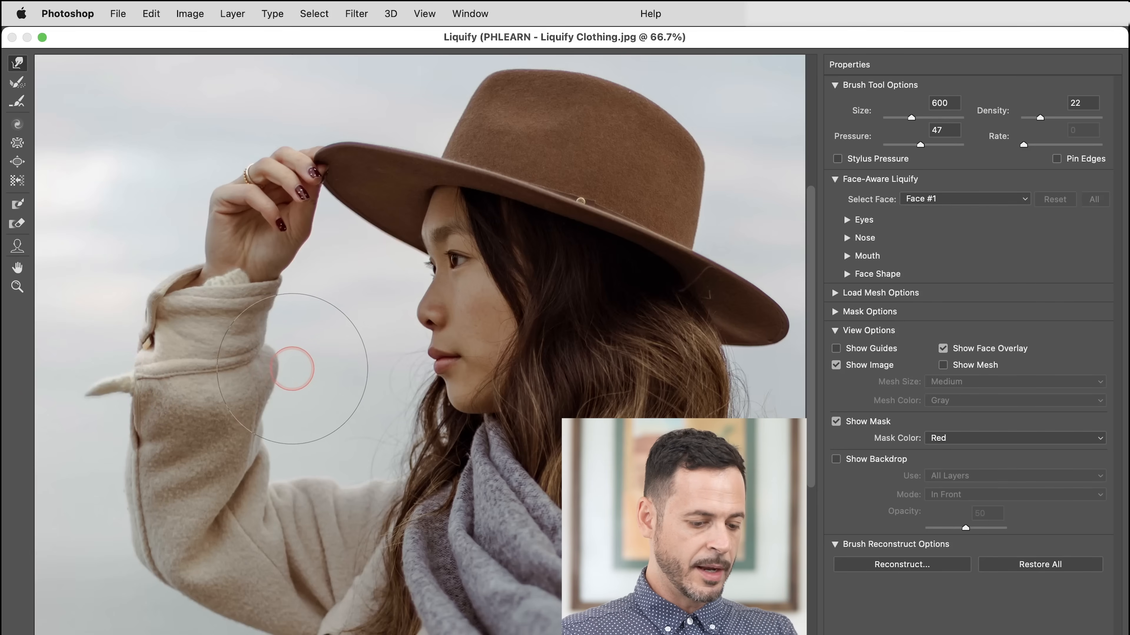
Smooth the bulge on the sleeve's inner edge below the cuff, reducing the warp brush size to 250
{"action": "key", "text": "bracketleft"}
{"action": "key", "text": "bracketleft"}
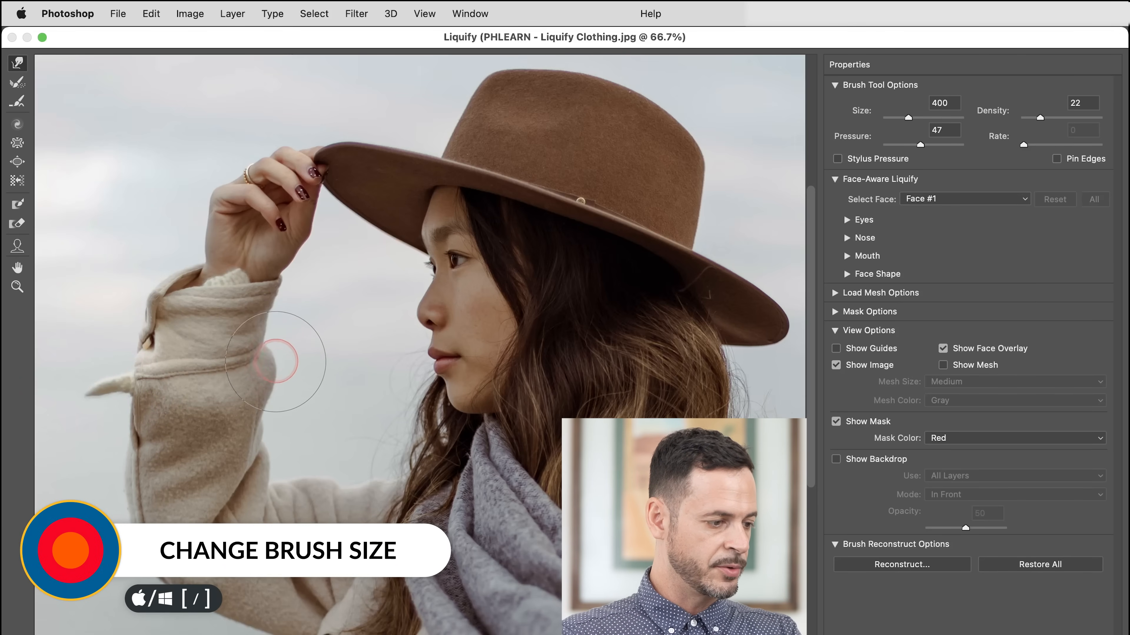
{"action": "key", "text": "bracketleft"}
{"action": "key", "text": "bracketleft"}
{"action": "key", "text": "bracketleft"}
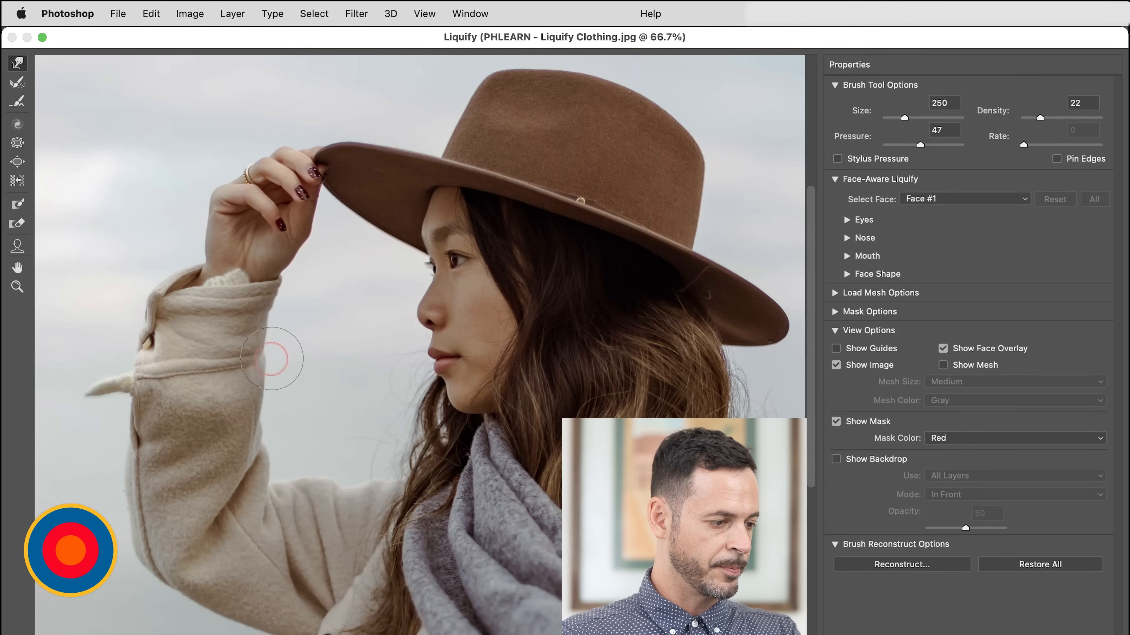
Refine the crook of the elbow and the upper arm's edge, varying the warp brush size between 250 and 700
{"action": "key", "text": "bracketright"}
{"action": "key", "text": "bracketright"}
{"action": "key", "text": "bracketright"}
{"action": "key", "text": "bracketright"}
{"action": "key", "text": "bracketright"}
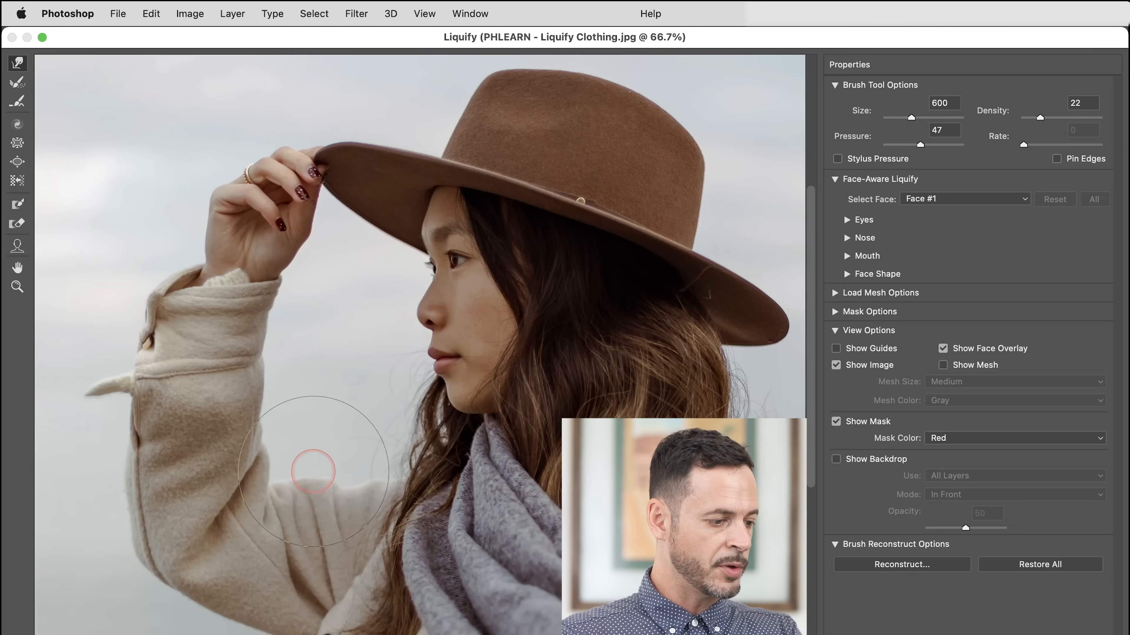
{"action": "key", "text": "bracketleft"}
{"action": "key", "text": "bracketleft"}
{"action": "key", "text": "bracketleft"}
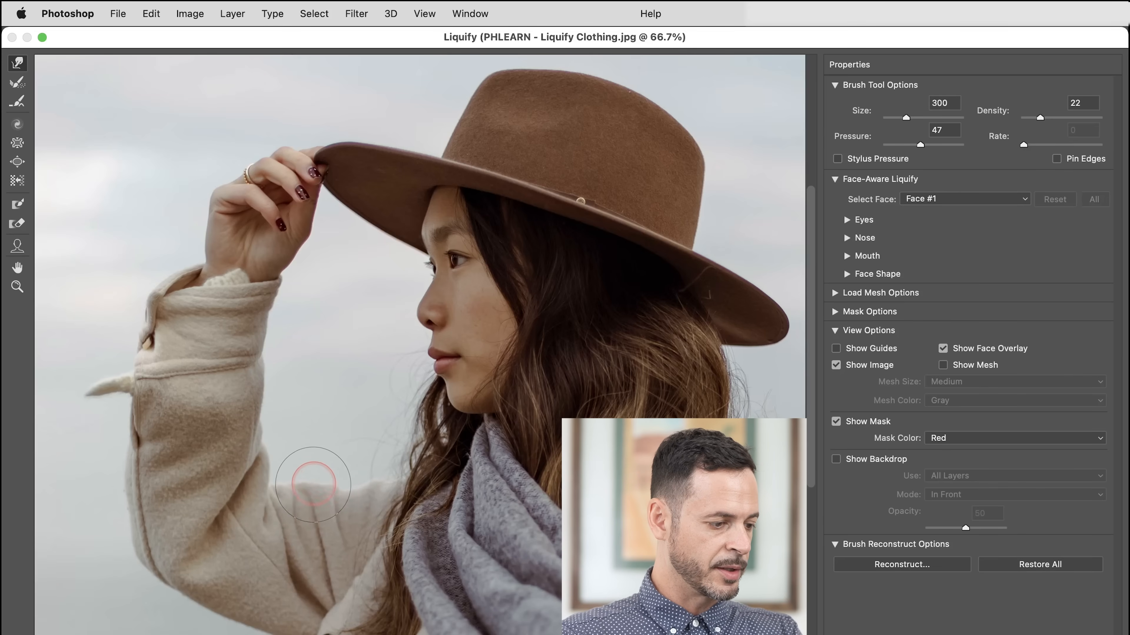
{"action": "key", "text": "bracketright"}
{"action": "key", "text": "bracketright"}
{"action": "key", "text": "bracketright"}
{"action": "key", "text": "bracketright"}
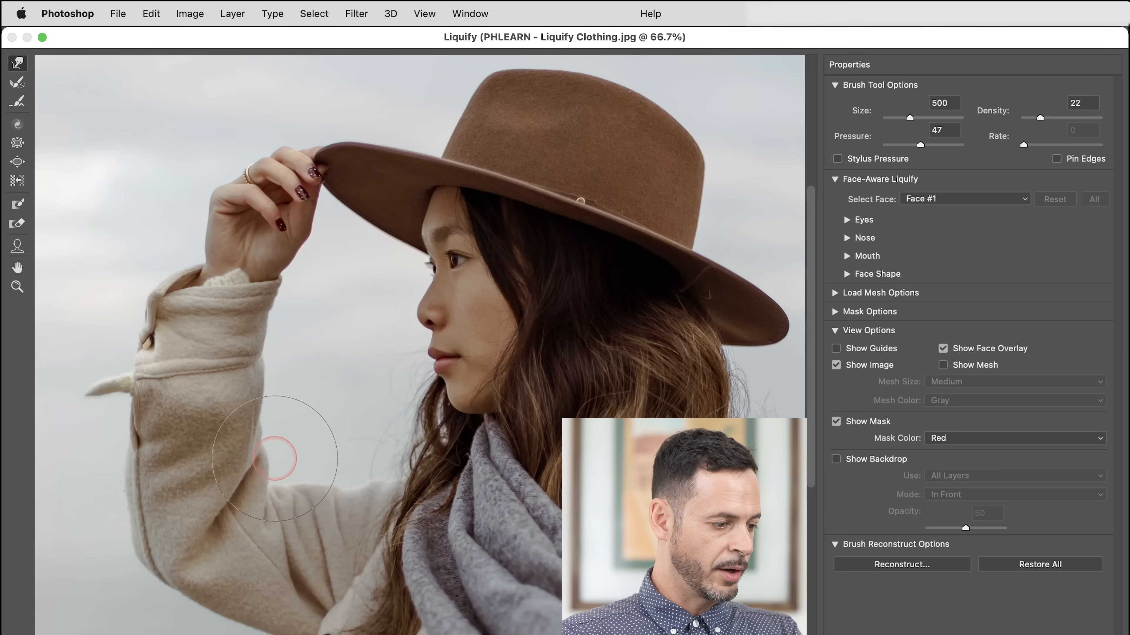
{"action": "key", "text": "bracketright"}
{"action": "key", "text": "bracketright"}
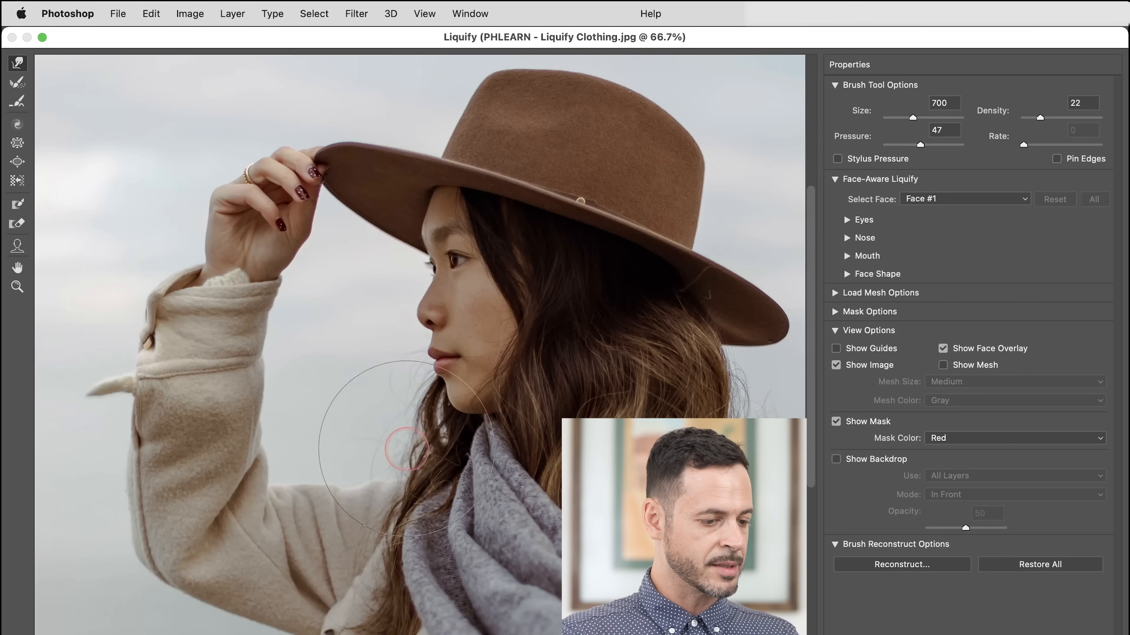
{"action": "key", "text": "bracketleft"}
{"action": "key", "text": "bracketleft"}
{"action": "key", "text": "bracketleft"}
{"action": "key", "text": "bracketleft"}
{"action": "key", "text": "bracketleft"}
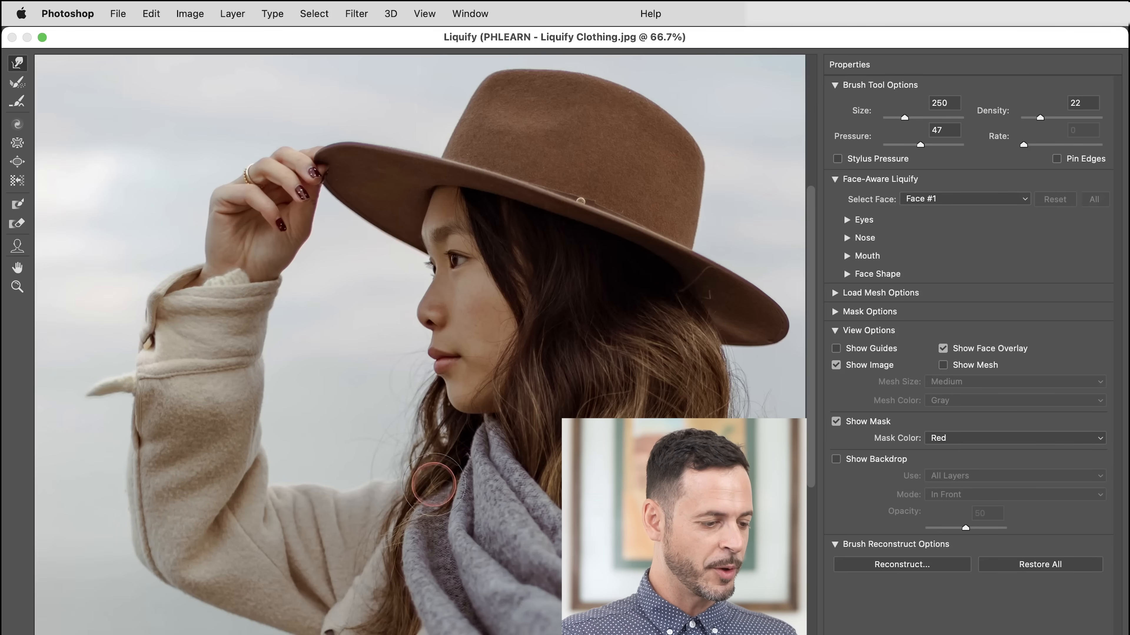
Set the reconstruction amount to 100 and apply the Liquify edits to Layer 1
{"action": "left_click_drag", "start_coordinate": [554, 555], "coordinate": [404, 214]}
{"action": "left_click_drag", "start_coordinate": [475, 446], "coordinate": [492, 320]}
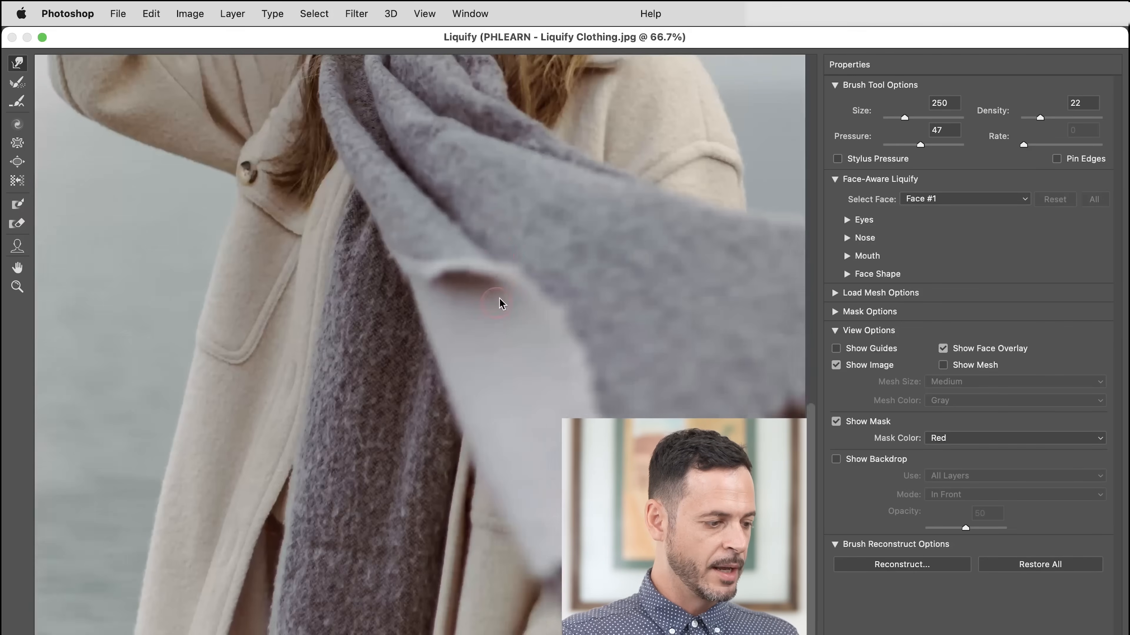
{"action": "left_click_drag", "start_coordinate": [549, 387], "coordinate": [406, 533]}
{"action": "mouse_move", "coordinate": [536, 316]}
{"action": "left_mouse_down"}
{"action": "mouse_move", "coordinate": [383, 360]}
{"action": "mouse_move", "coordinate": [429, 546]}
{"action": "left_mouse_up"}
{"action": "mouse_move", "coordinate": [102, 383]}
{"action": "left_mouse_down"}
{"action": "mouse_move", "coordinate": [331, 468]}
{"action": "mouse_move", "coordinate": [411, 525]}
{"action": "left_mouse_up"}
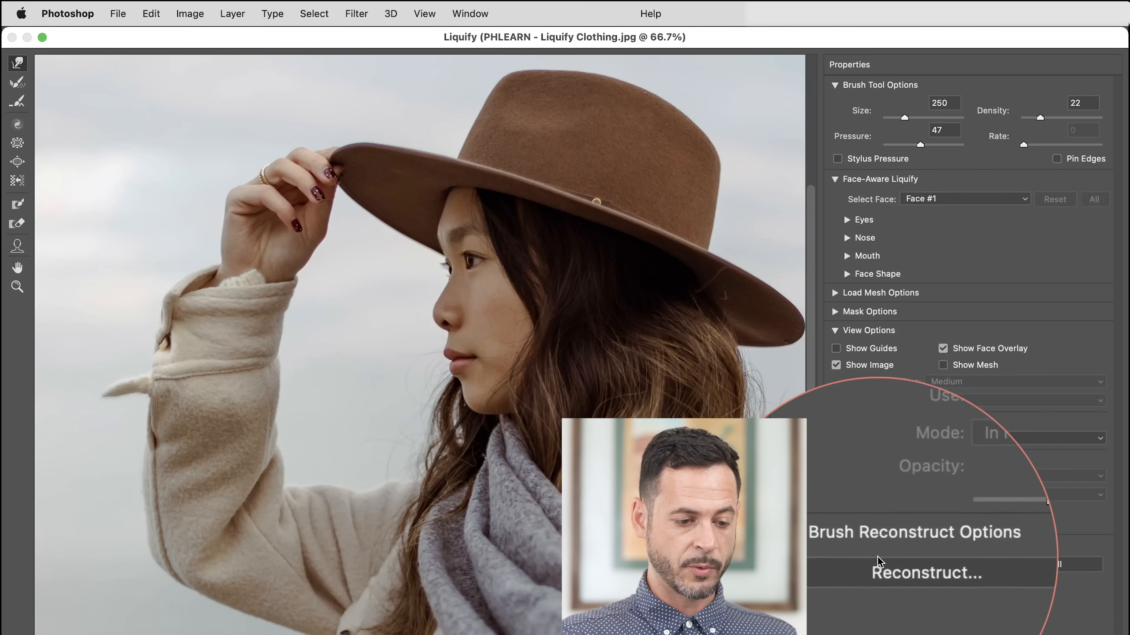
{"action": "left_click", "coordinate": [894, 566]}
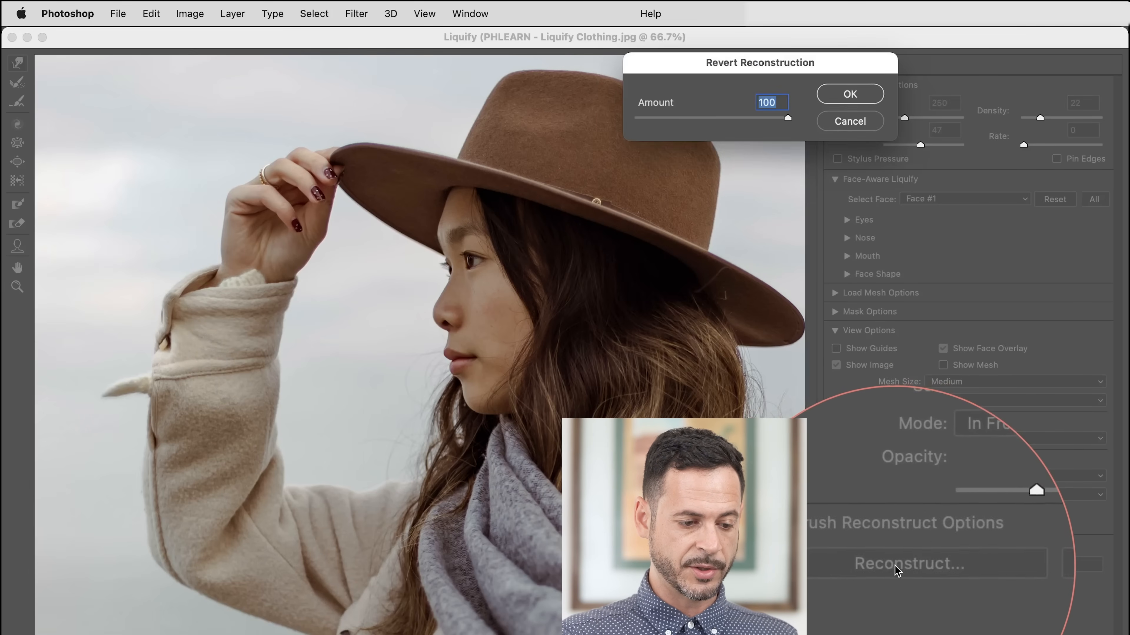
{"action": "left_click_drag", "start_coordinate": [721, 67], "coordinate": [512, 275]}
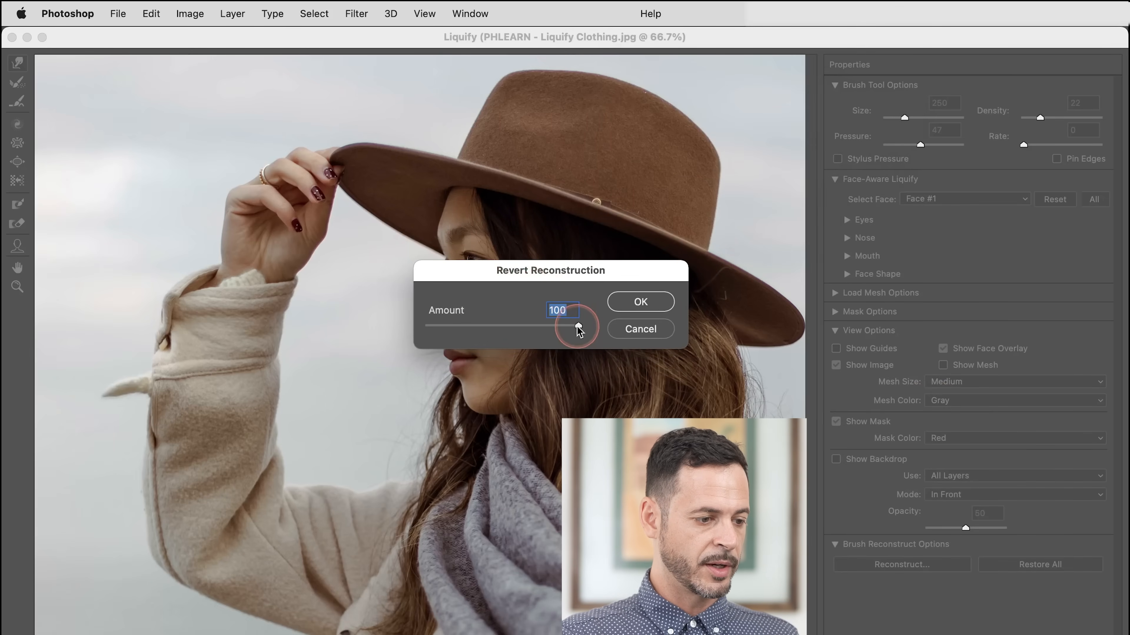
{"action": "mouse_move", "coordinate": [578, 328]}
{"action": "left_mouse_down"}
{"action": "mouse_move", "coordinate": [441, 328]}
{"action": "mouse_move", "coordinate": [603, 329]}
{"action": "mouse_move", "coordinate": [438, 327]}
{"action": "mouse_move", "coordinate": [590, 320]}
{"action": "left_mouse_up"}
{"action": "left_click", "coordinate": [637, 308]}
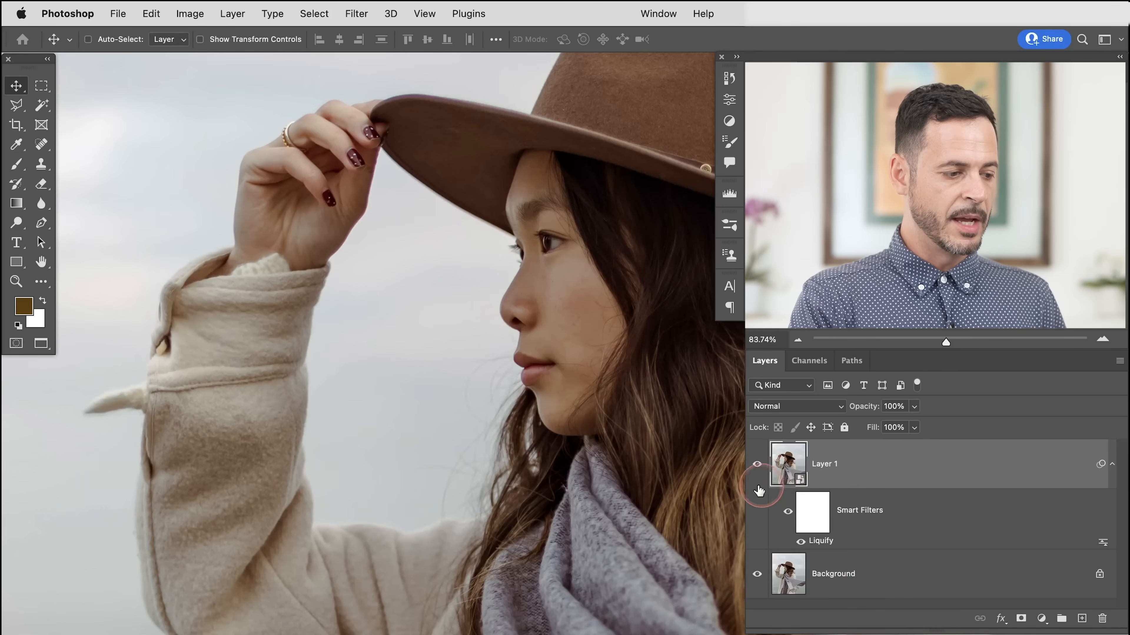
Toggle the Liquify smart filter off and on to compare the result, and inspect the loose strap on the sleeve
{"action": "left_click", "coordinate": [801, 541]}
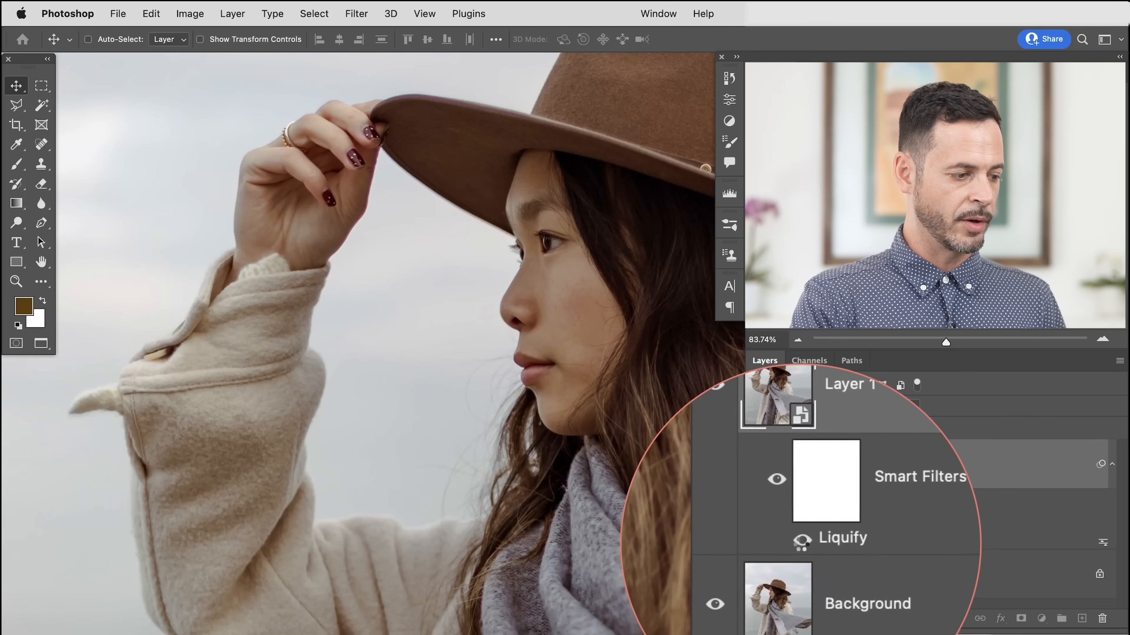
{"action": "left_click", "coordinate": [801, 542]}
{"action": "left_click_drag", "start_coordinate": [196, 397], "coordinate": [341, 430]}
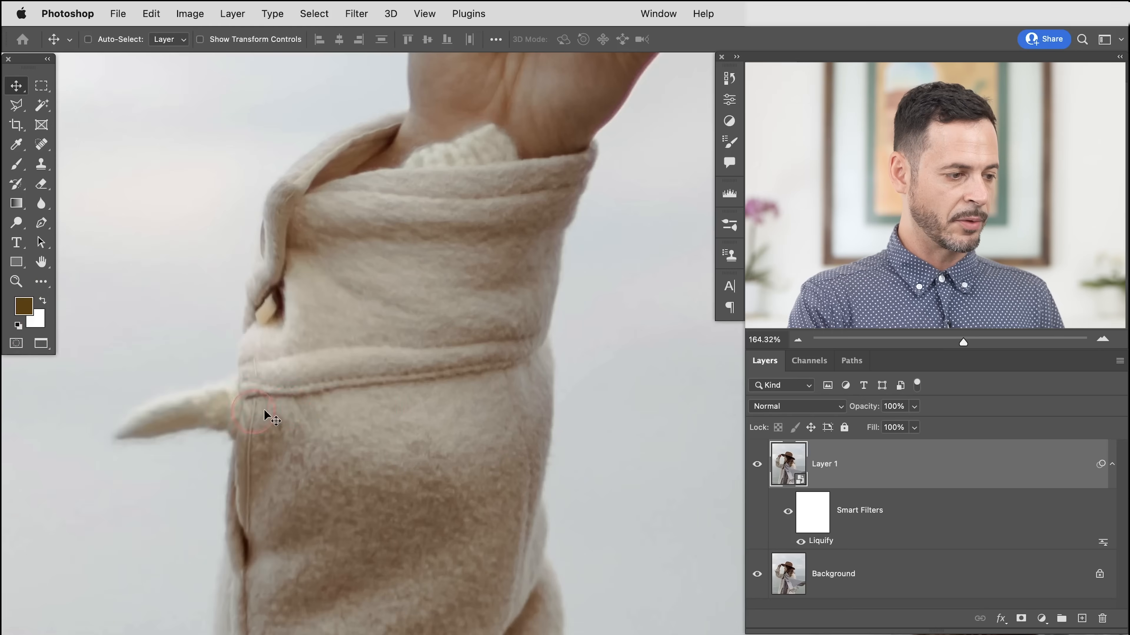
{"action": "left_click_drag", "start_coordinate": [357, 273], "coordinate": [371, 310]}
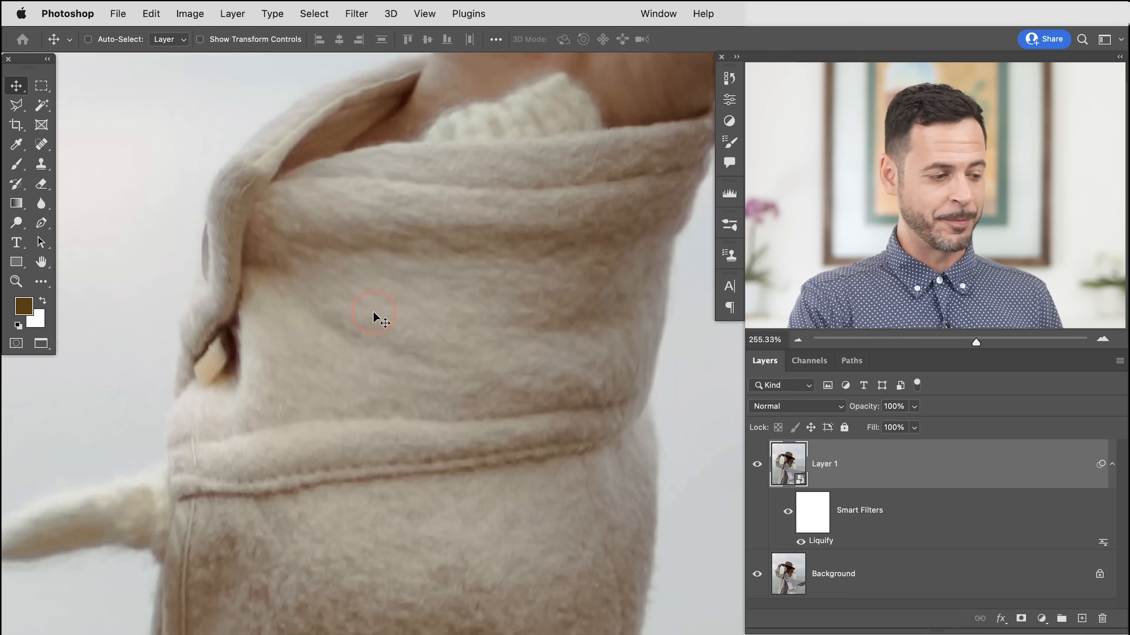
Add a new layer above Layer 1 and clone sky over the outer part of the sleeve's loose strap
{"action": "left_click", "coordinate": [1082, 619]}
{"action": "mouse_move", "coordinate": [317, 516]}
{"action": "left_mouse_down"}
{"action": "mouse_move", "coordinate": [449, 459]}
{"action": "mouse_move", "coordinate": [423, 441]}
{"action": "mouse_move", "coordinate": [446, 429]}
{"action": "left_mouse_up"}
{"action": "key", "text": "s"}
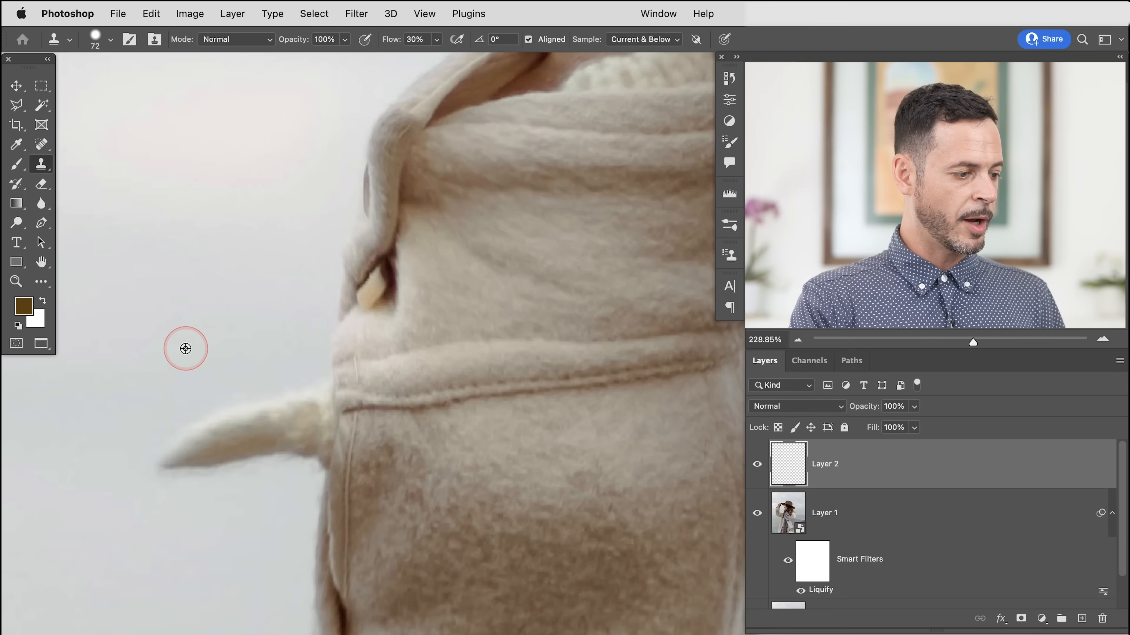
{"action": "left_click", "coordinate": [184, 355], "text": "alt"}
{"action": "mouse_move", "coordinate": [191, 453]}
{"action": "left_mouse_down"}
{"action": "mouse_move", "coordinate": [190, 481]}
{"action": "mouse_move", "coordinate": [174, 475]}
{"action": "mouse_move", "coordinate": [185, 469]}
{"action": "mouse_move", "coordinate": [198, 497]}
{"action": "mouse_move", "coordinate": [213, 490]}
{"action": "mouse_move", "coordinate": [215, 393]}
{"action": "mouse_move", "coordinate": [230, 483]}
{"action": "mouse_move", "coordinate": [154, 457]}
{"action": "left_mouse_up"}
{"action": "left_click_drag", "start_coordinate": [223, 404], "coordinate": [230, 400]}
{"action": "left_click", "coordinate": [221, 380], "text": "alt"}
{"action": "mouse_move", "coordinate": [244, 441]}
{"action": "left_mouse_down"}
{"action": "mouse_move", "coordinate": [241, 422]}
{"action": "mouse_move", "coordinate": [244, 491]}
{"action": "mouse_move", "coordinate": [270, 379]}
{"action": "left_mouse_up"}
Clone away the rest of the strap up to the sleeve edge, resampling nearby sky with the Clone Stamp tool
{"action": "left_click", "coordinate": [258, 454], "text": "alt"}
{"action": "left_click_drag", "start_coordinate": [285, 458], "coordinate": [272, 461]}
{"action": "left_click", "coordinate": [228, 405], "text": "alt"}
{"action": "mouse_move", "coordinate": [280, 410]}
{"action": "left_mouse_down"}
{"action": "mouse_move", "coordinate": [290, 472]}
{"action": "mouse_move", "coordinate": [297, 423]}
{"action": "mouse_move", "coordinate": [304, 456]}
{"action": "mouse_move", "coordinate": [318, 427]}
{"action": "mouse_move", "coordinate": [316, 446]}
{"action": "mouse_move", "coordinate": [293, 456]}
{"action": "left_mouse_up"}
{"action": "left_click", "coordinate": [265, 430], "text": "alt"}
{"action": "left_click", "coordinate": [272, 361], "text": "alt"}
{"action": "left_click_drag", "start_coordinate": [305, 417], "coordinate": [325, 403]}
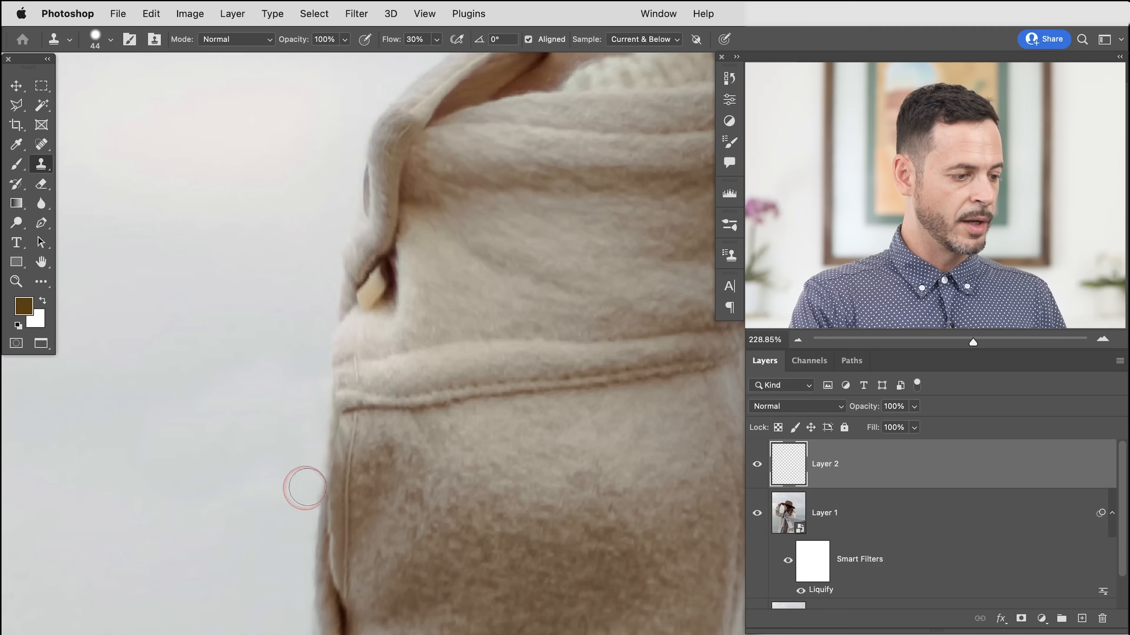
Add a layer above Layer 2 and clone a strip of the lower sleeve's edge seam onto the empty sky beside the arm
{"action": "scroll", "coordinate": [297, 487], "scroll_direction": "down", "scroll_amount": 5}
{"action": "left_click_drag", "start_coordinate": [331, 491], "coordinate": [325, 482]}
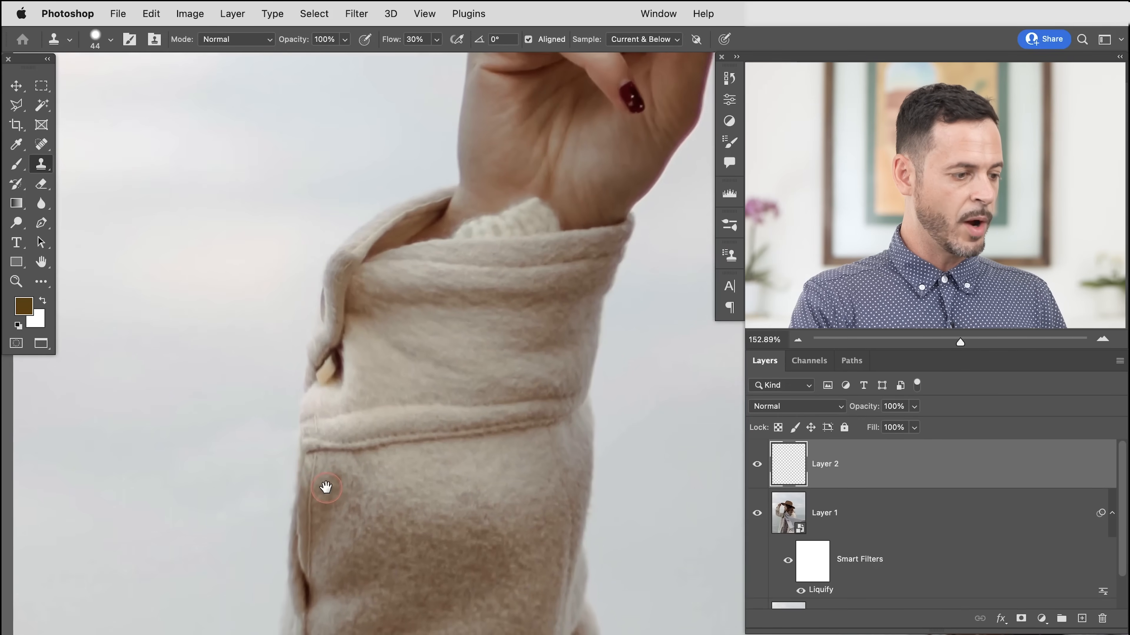
{"action": "scroll", "coordinate": [324, 569], "scroll_direction": "up", "scroll_amount": 2}
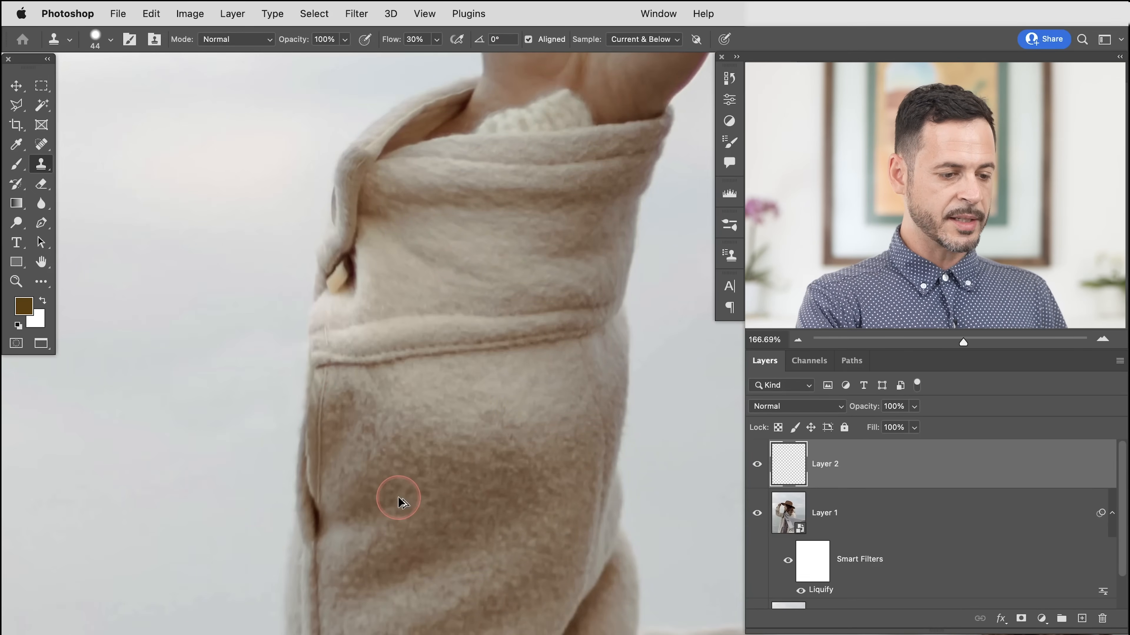
{"action": "key", "text": "super+alt+shift+n"}
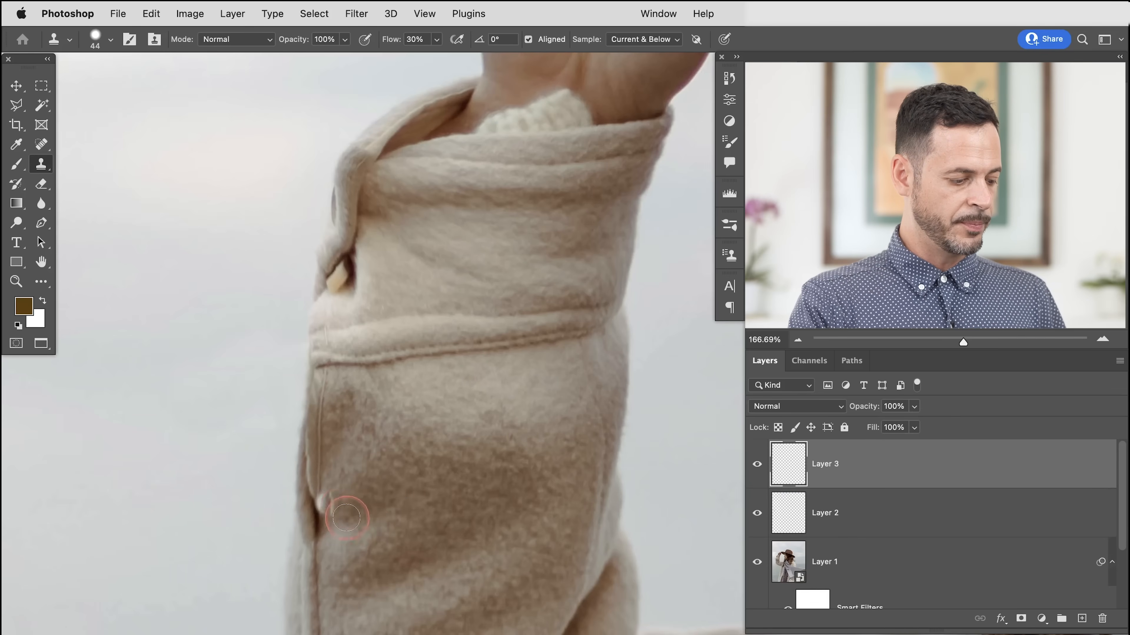
{"action": "left_click_drag", "start_coordinate": [347, 568], "coordinate": [355, 461]}
{"action": "left_click_drag", "start_coordinate": [322, 523], "coordinate": [337, 523]}
{"action": "left_click", "coordinate": [326, 630], "text": "alt"}
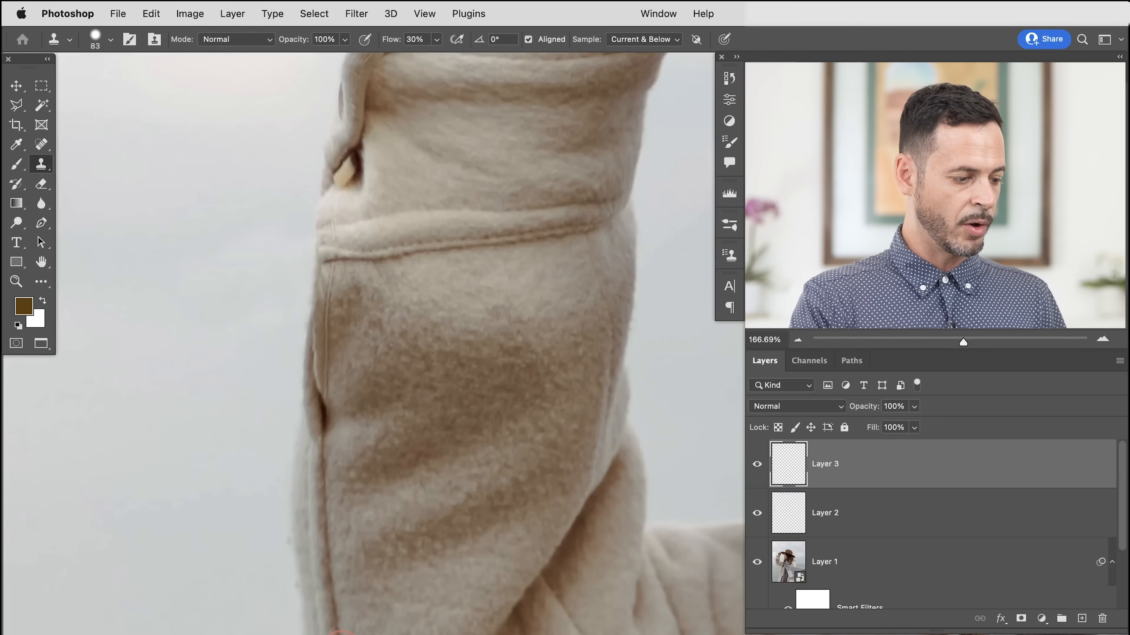
{"action": "left_click_drag", "start_coordinate": [362, 602], "coordinate": [391, 495]}
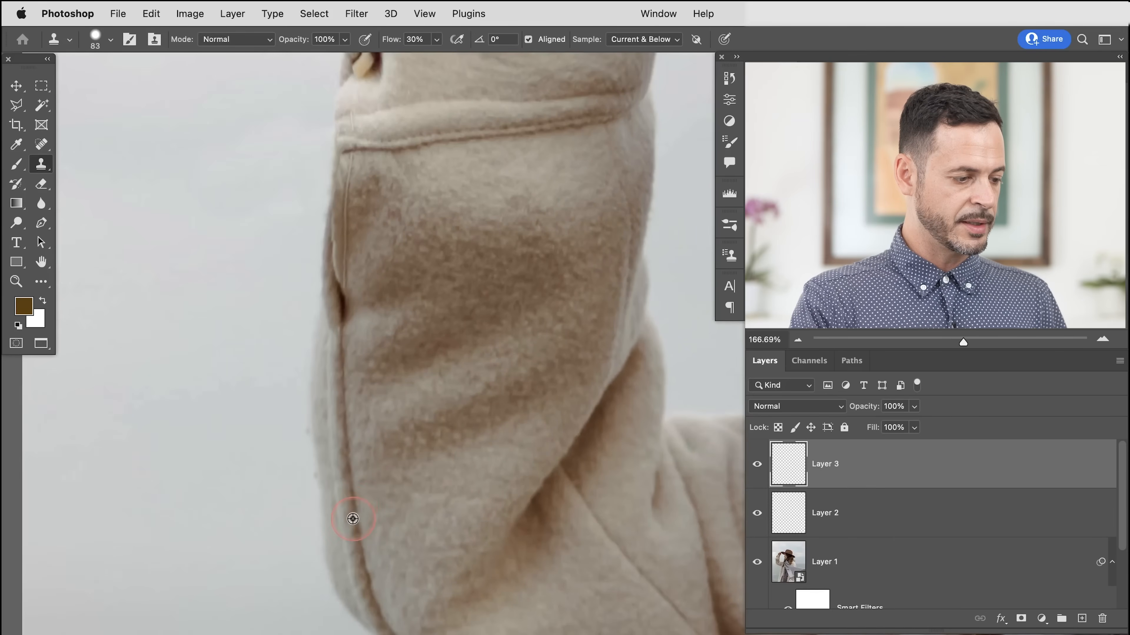
{"action": "mouse_move", "coordinate": [212, 308]}
{"action": "left_mouse_down"}
{"action": "mouse_move", "coordinate": [192, 126]}
{"action": "mouse_move", "coordinate": [191, 160]}
{"action": "mouse_move", "coordinate": [212, 187]}
{"action": "mouse_move", "coordinate": [222, 300]}
{"action": "mouse_move", "coordinate": [224, 228]}
{"action": "mouse_move", "coordinate": [214, 204]}
{"action": "mouse_move", "coordinate": [199, 237]}
{"action": "mouse_move", "coordinate": [192, 185]}
{"action": "mouse_move", "coordinate": [217, 315]}
{"action": "mouse_move", "coordinate": [228, 264]}
{"action": "mouse_move", "coordinate": [219, 269]}
{"action": "mouse_move", "coordinate": [213, 189]}
{"action": "left_mouse_up"}
{"action": "mouse_move", "coordinate": [298, 260]}
{"action": "left_mouse_down"}
{"action": "mouse_move", "coordinate": [315, 429]}
{"action": "mouse_move", "coordinate": [324, 412]}
{"action": "left_mouse_up"}
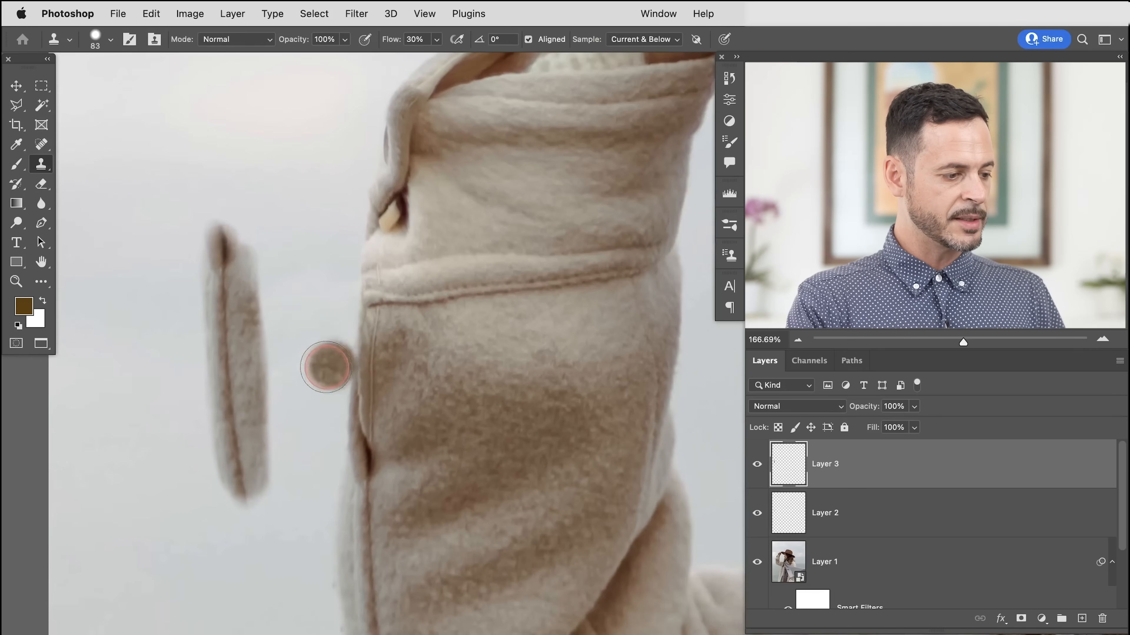
Move the cloned seam strip over the uneven sleeve edge, free-transform it to line up with the seam, and compare before and after
{"action": "key", "text": "v"}
{"action": "left_click_drag", "start_coordinate": [258, 359], "coordinate": [380, 407]}
{"action": "key", "text": "super+t"}
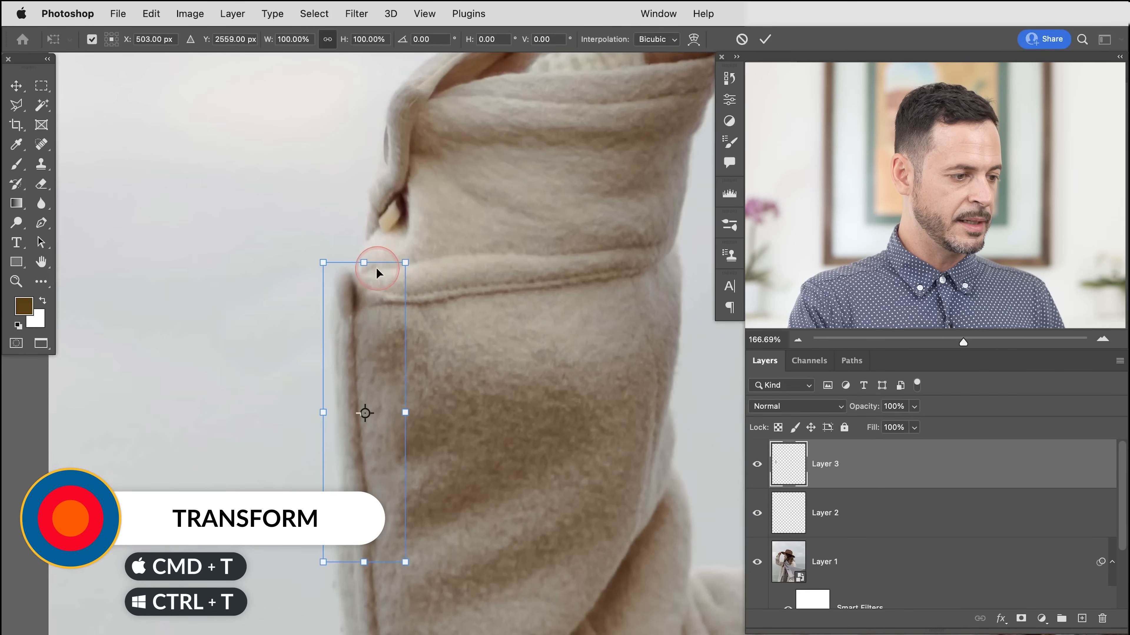
{"action": "left_click_drag", "start_coordinate": [363, 267], "coordinate": [394, 251]}
{"action": "left_click_drag", "start_coordinate": [367, 567], "coordinate": [359, 567]}
{"action": "key", "text": "Return"}
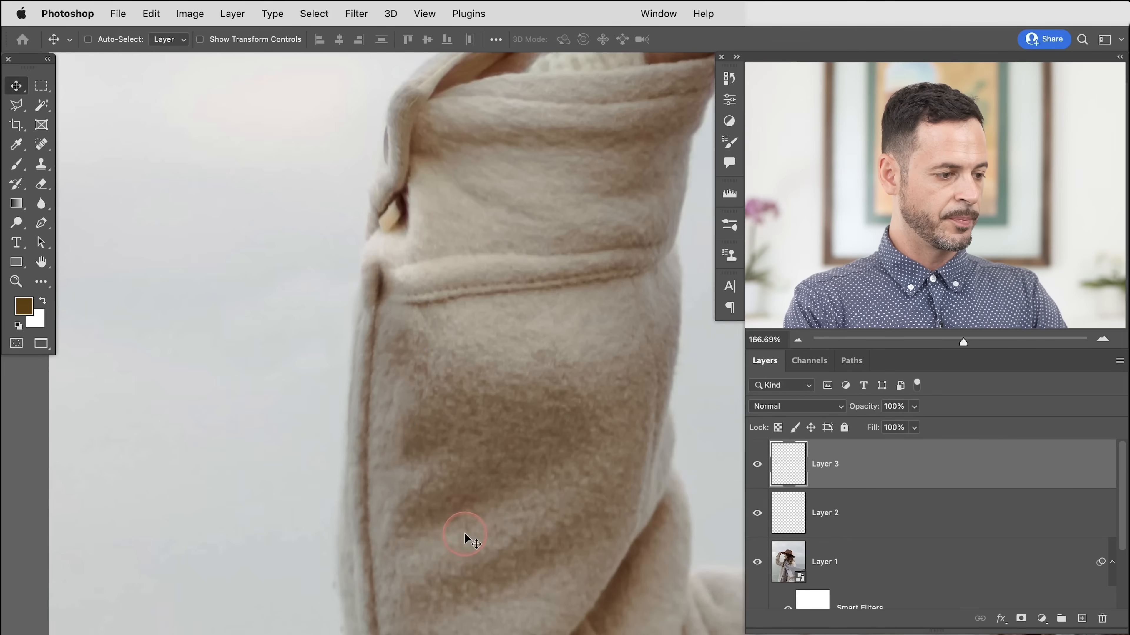
{"action": "left_click", "coordinate": [755, 476]}
{"action": "left_click", "coordinate": [756, 476]}
{"action": "left_click", "coordinate": [756, 477]}
{"action": "left_click", "coordinate": [755, 478]}
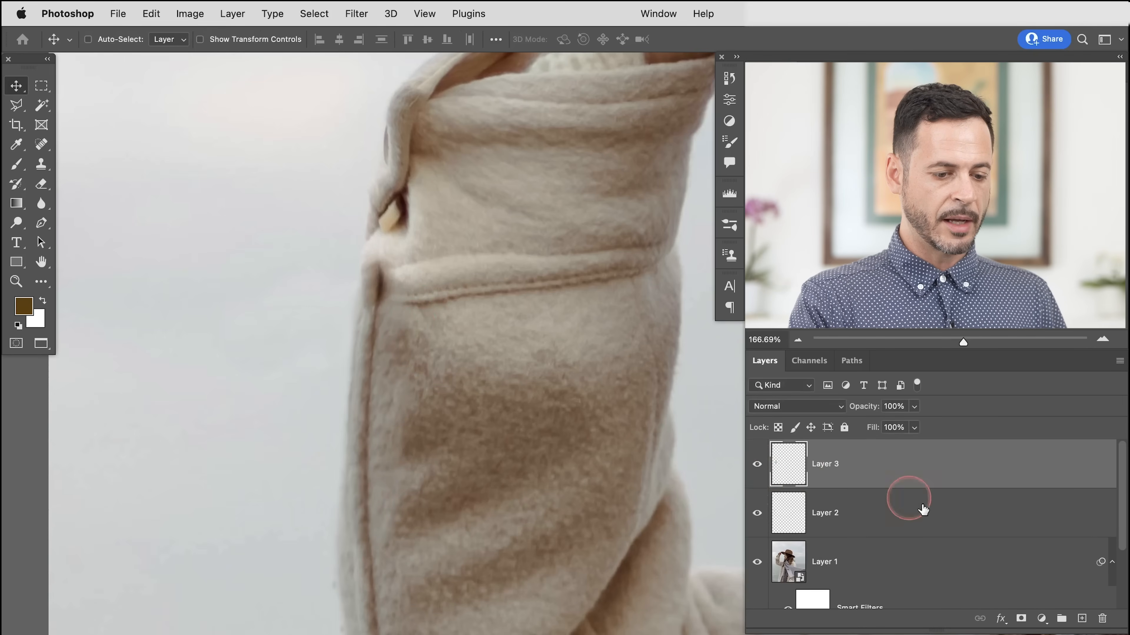
Add a layer mask to Layer 3 and hide the strip's upper end over the cuff seam with a soft black brush of size 69
{"action": "left_click", "coordinate": [1021, 619]}
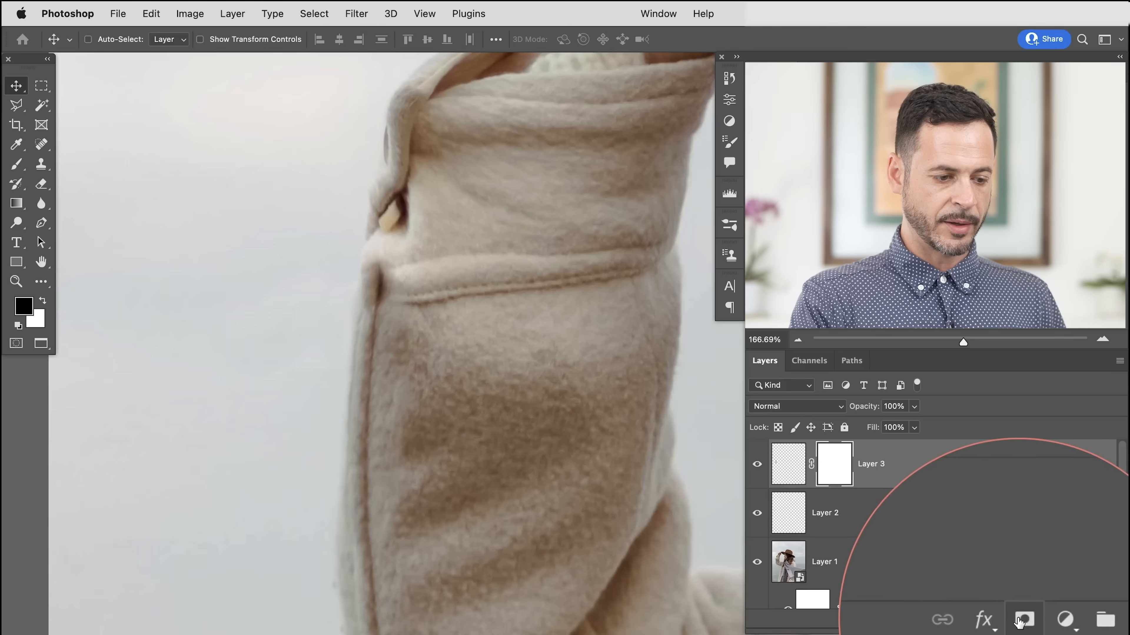
{"action": "key", "text": "b"}
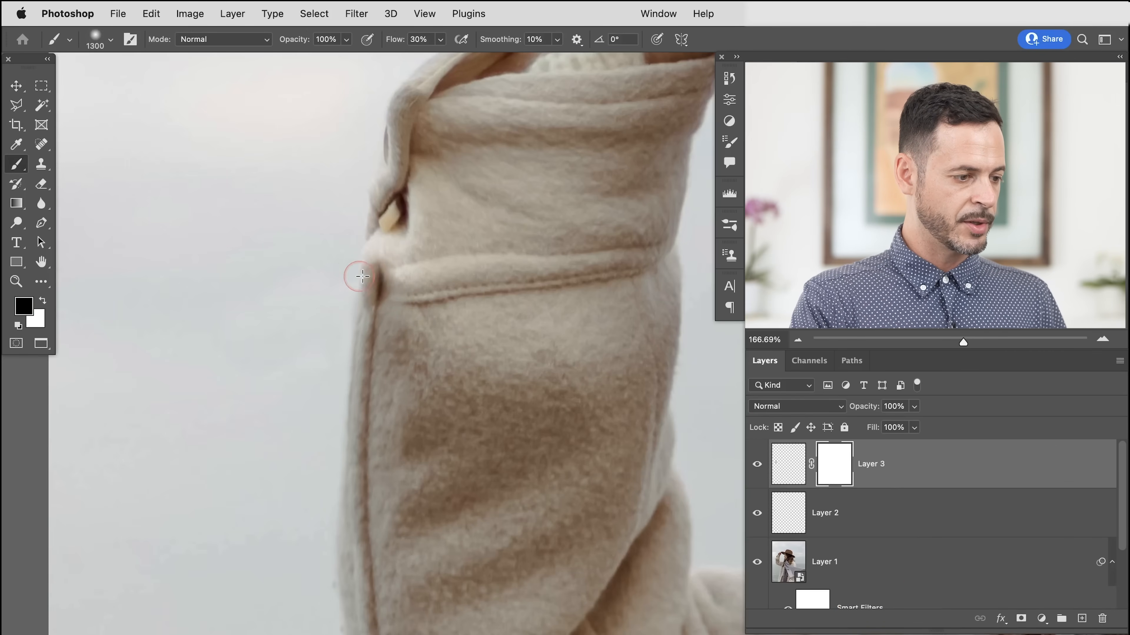
{"action": "mouse_move", "coordinate": [376, 275]}
{"action": "left_mouse_down"}
{"action": "mouse_move", "coordinate": [4, 294]}
{"action": "mouse_move", "coordinate": [335, 290]}
{"action": "mouse_move", "coordinate": [307, 298]}
{"action": "left_mouse_up"}
{"action": "left_click", "coordinate": [394, 289]}
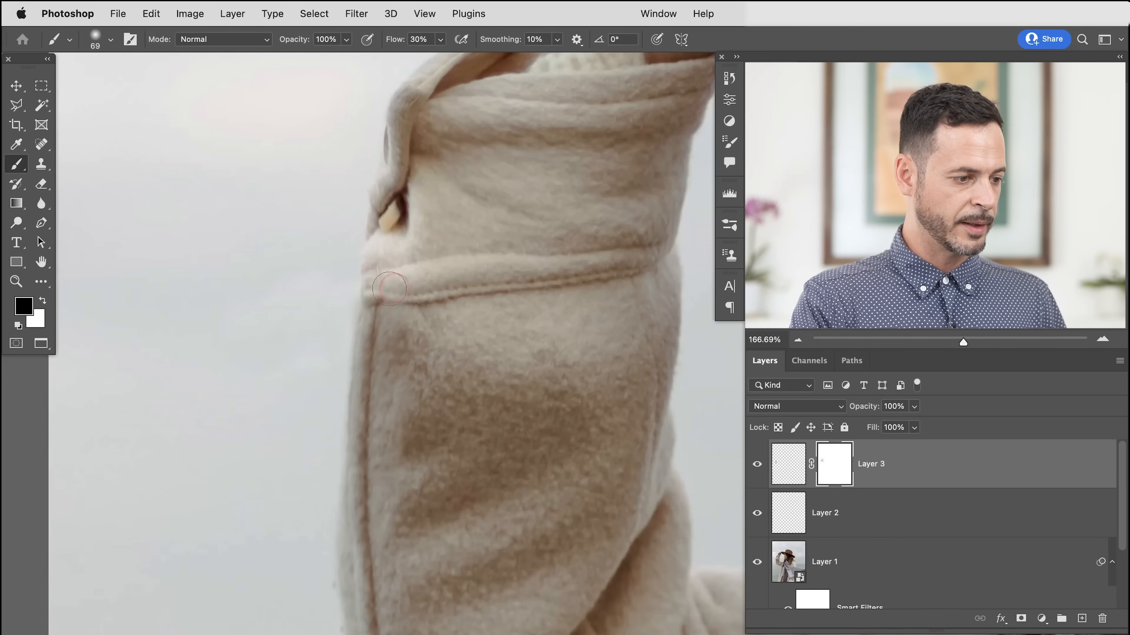
{"action": "left_click", "coordinate": [757, 464]}
{"action": "left_click", "coordinate": [758, 467]}
{"action": "left_click", "coordinate": [759, 468]}
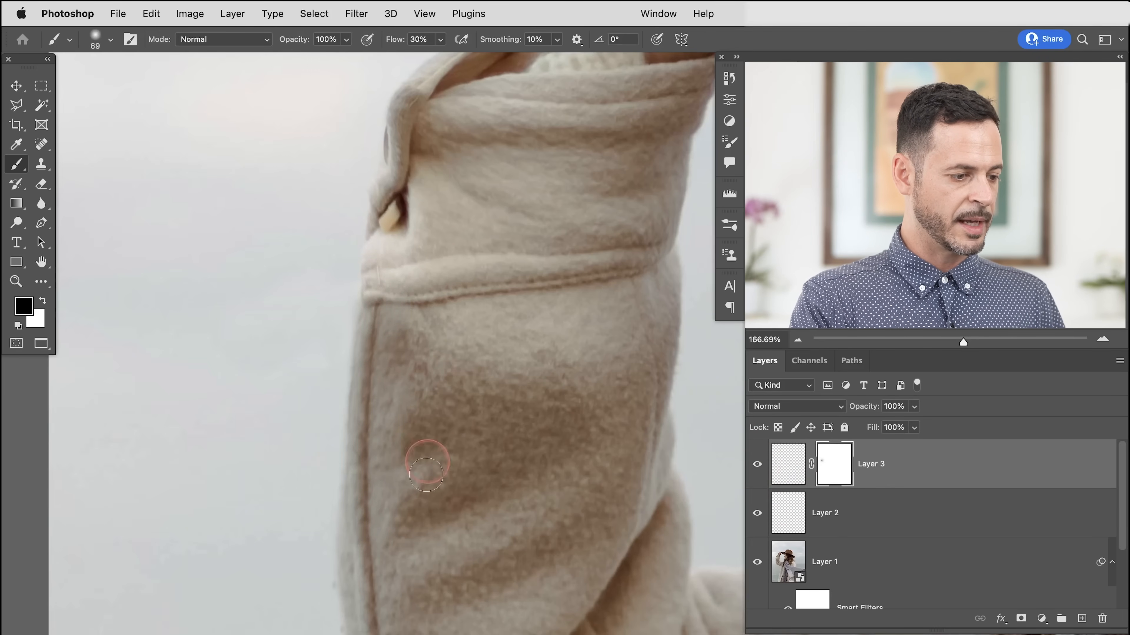
Add a layer above Layer 3 and clone fabric over the cuff's strap end and dark gap, comparing the retouch with the original
{"action": "left_click_drag", "start_coordinate": [496, 378], "coordinate": [445, 528]}
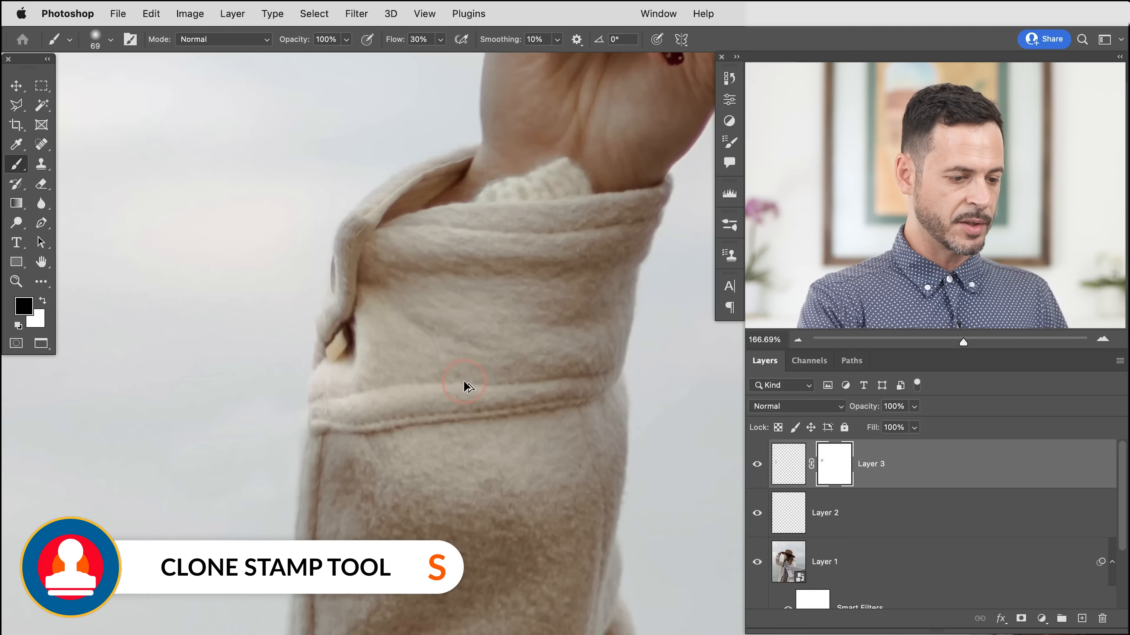
{"action": "key", "text": "alt+shift+super+n"}
{"action": "key", "text": "s"}
{"action": "left_click_drag", "start_coordinate": [391, 339], "coordinate": [356, 340]}
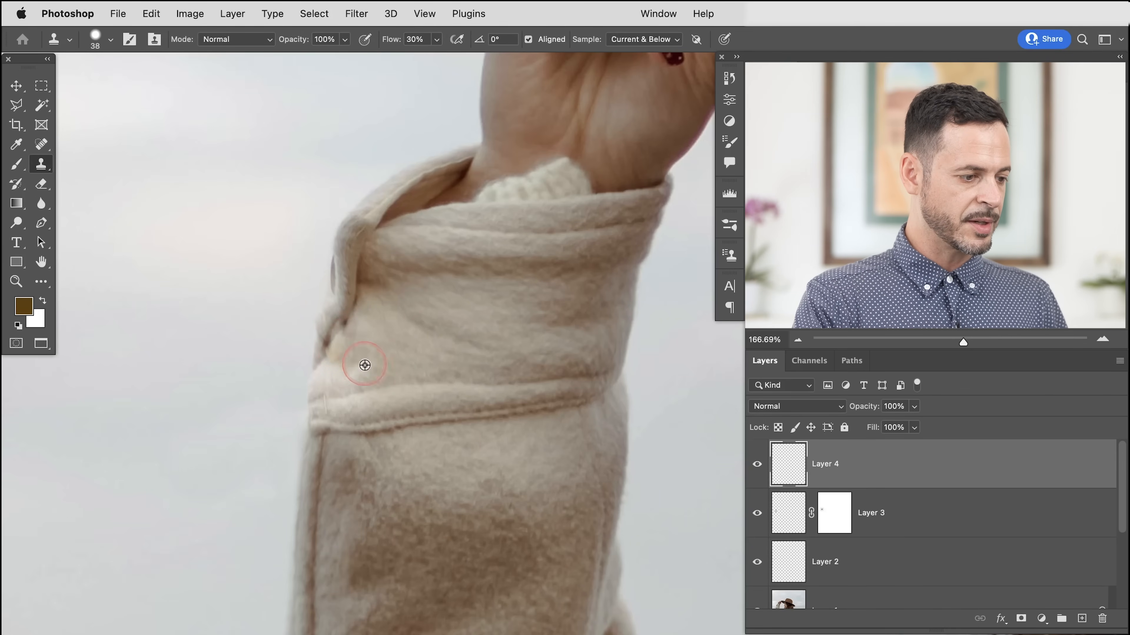
{"action": "mouse_move", "coordinate": [332, 346]}
{"action": "left_mouse_down"}
{"action": "mouse_move", "coordinate": [348, 365]}
{"action": "mouse_move", "coordinate": [401, 363]}
{"action": "left_mouse_up"}
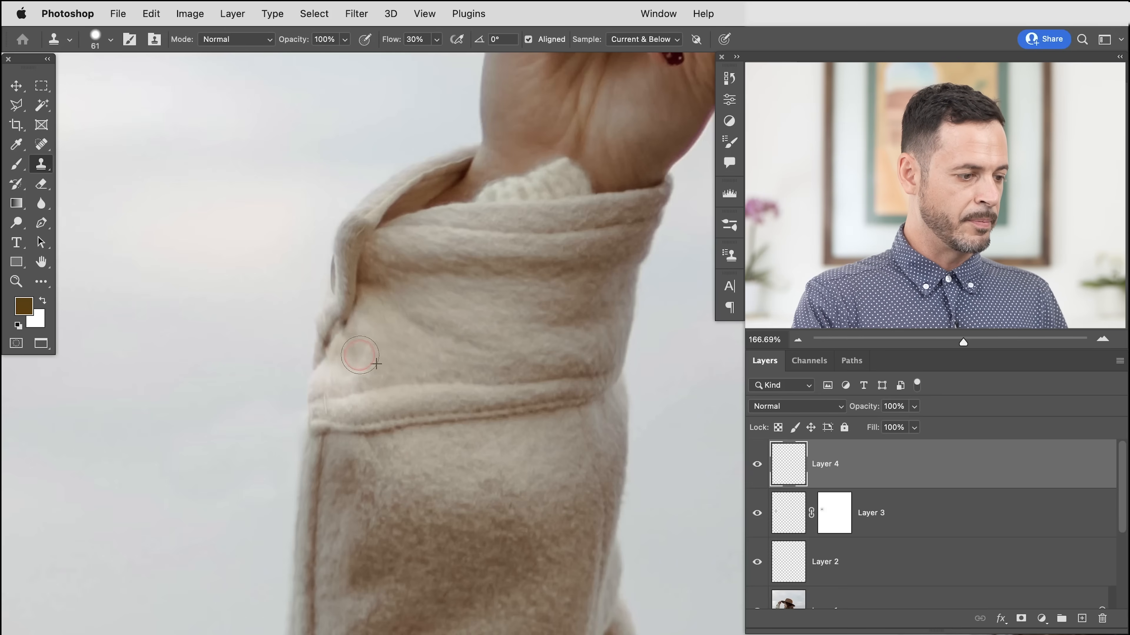
{"action": "left_click_drag", "start_coordinate": [378, 280], "coordinate": [413, 277]}
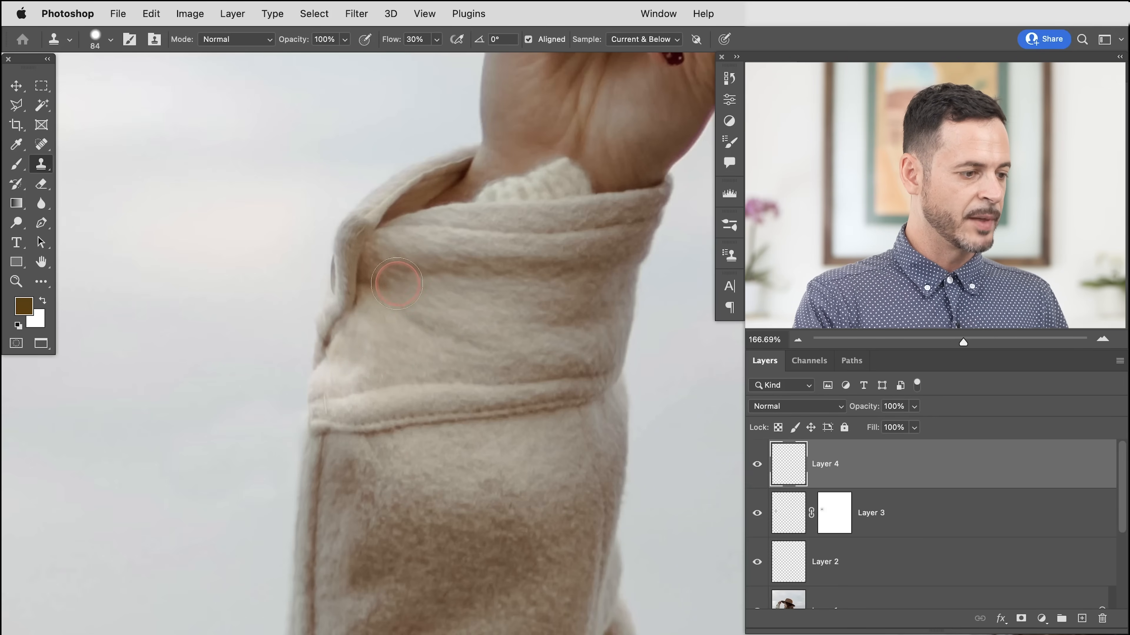
{"action": "left_click", "coordinate": [369, 285], "text": "alt"}
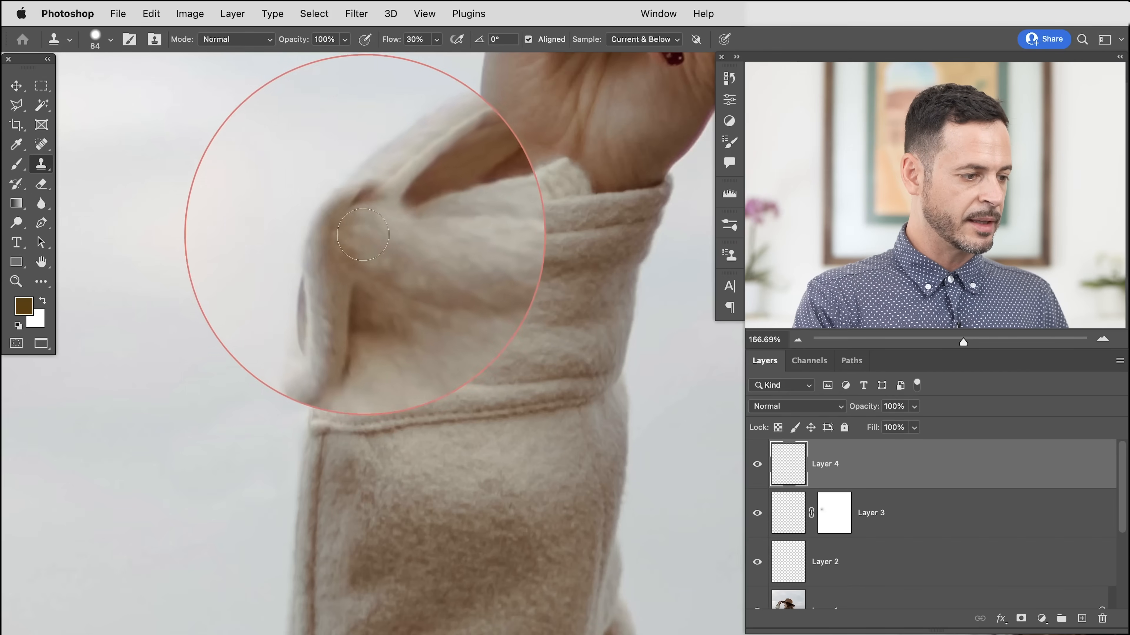
{"action": "left_click", "coordinate": [363, 343], "text": "alt"}
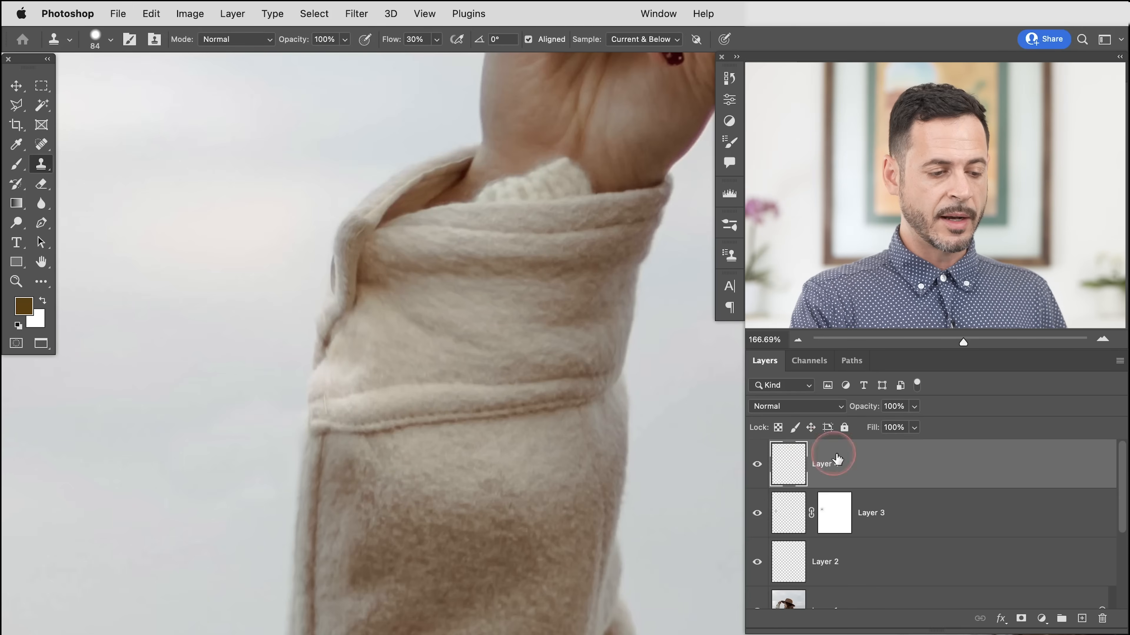
{"action": "left_click", "coordinate": [758, 466]}
{"action": "mouse_move", "coordinate": [759, 470]}
{"action": "left_mouse_down"}
{"action": "mouse_move", "coordinate": [762, 563]}
{"action": "mouse_move", "coordinate": [757, 464]}
{"action": "left_mouse_up"}
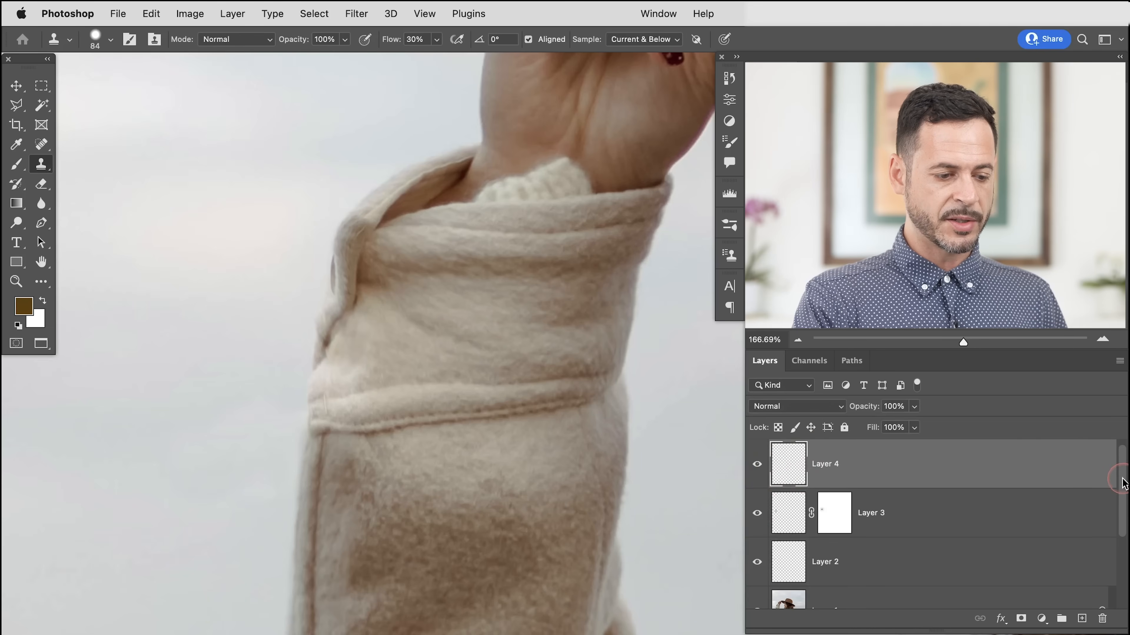
{"action": "left_click_drag", "start_coordinate": [1122, 483], "coordinate": [1122, 497]}
{"action": "left_click", "coordinate": [850, 555]}
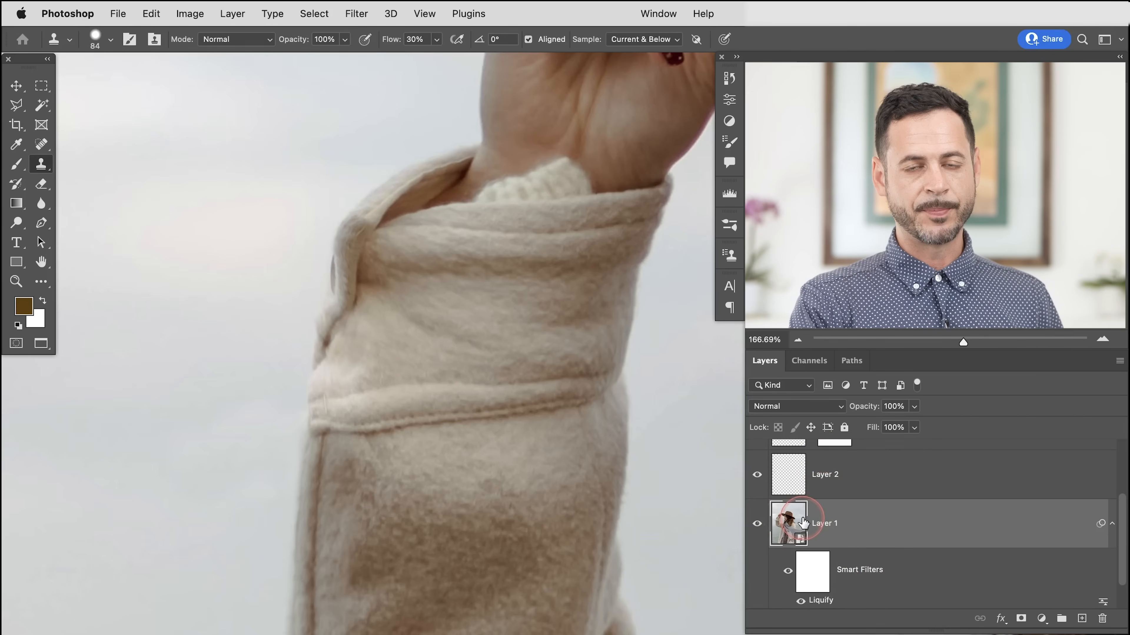
{"action": "left_click_drag", "start_coordinate": [1123, 521], "coordinate": [1119, 456]}
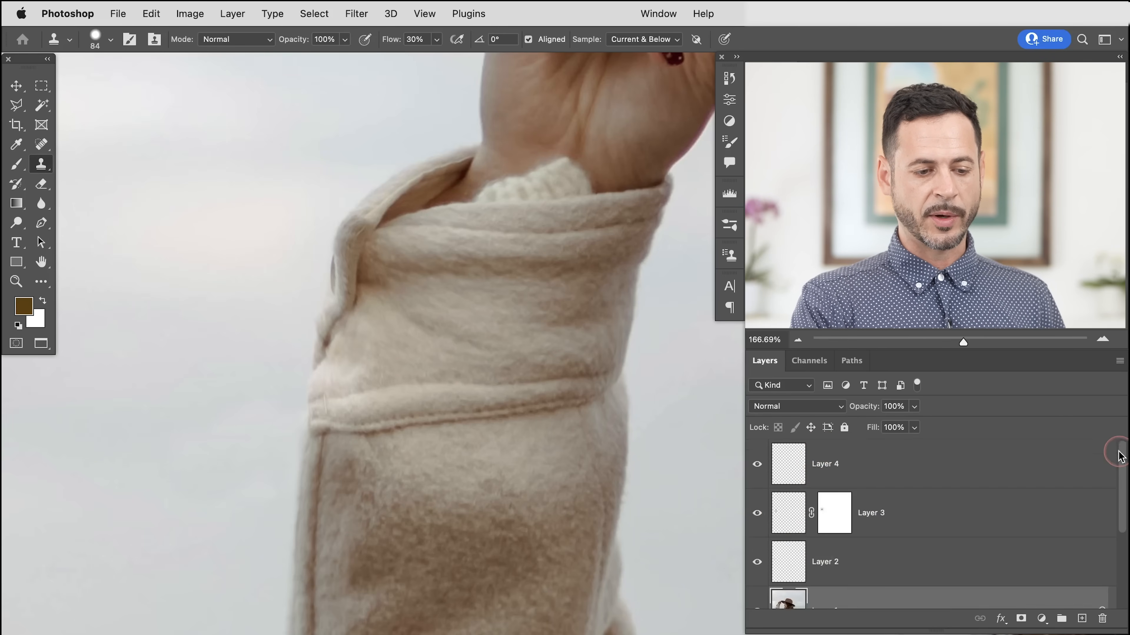
{"action": "left_click", "coordinate": [999, 481]}
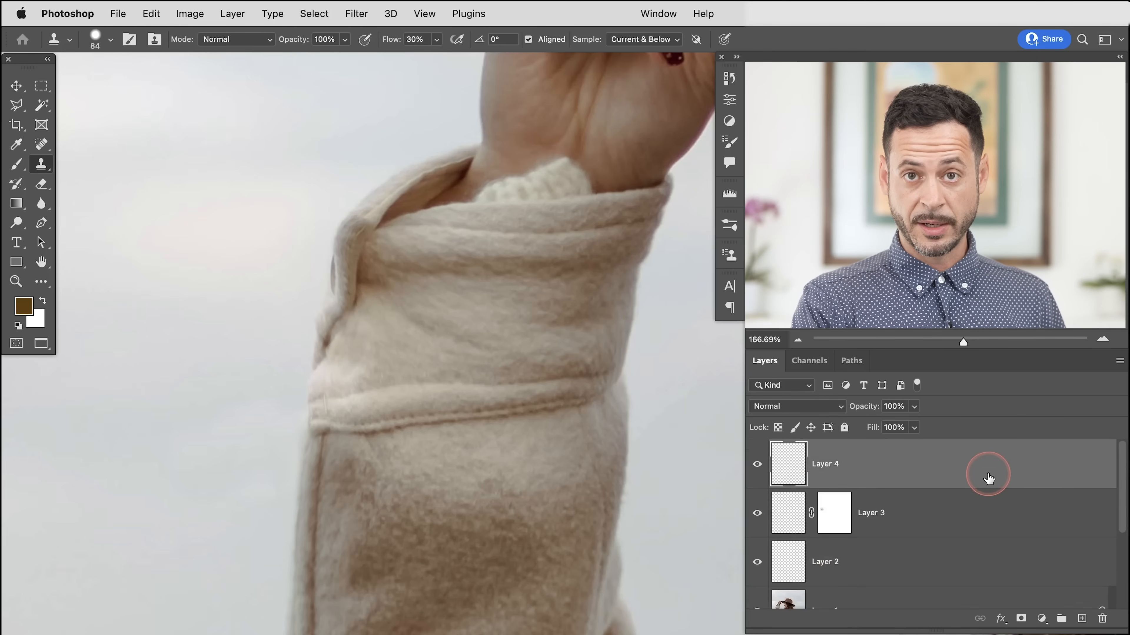
Add a layer above Layer 4 and fill it with the merged RGB image using Apply Image, Multiply blending at 100% opacity
{"action": "left_click", "coordinate": [1082, 618]}
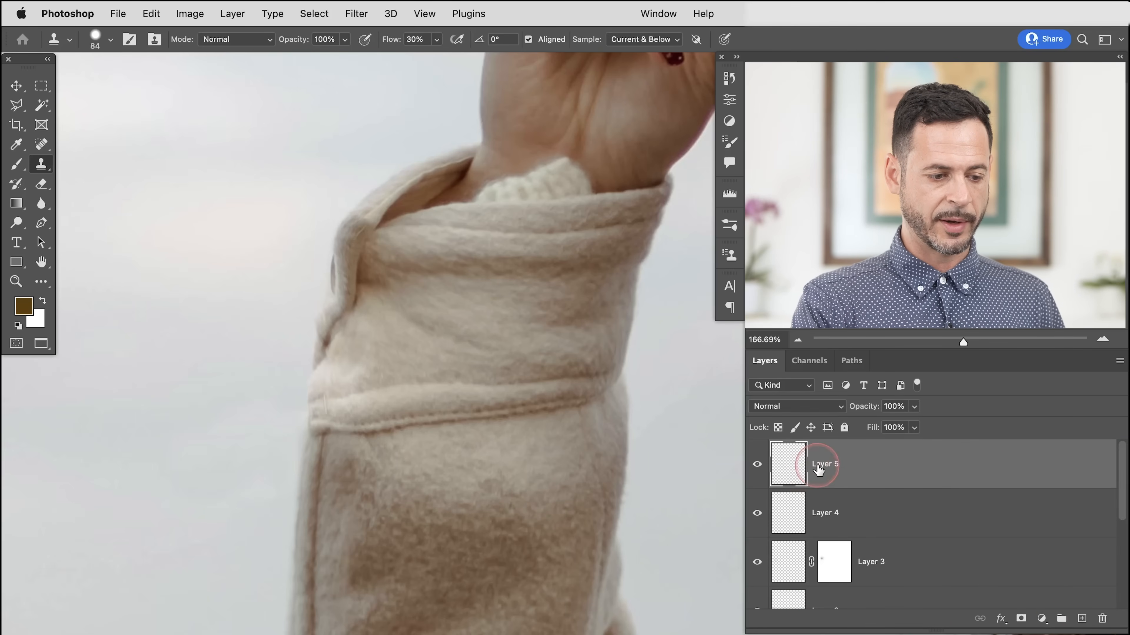
{"action": "left_click", "coordinate": [188, 13]}
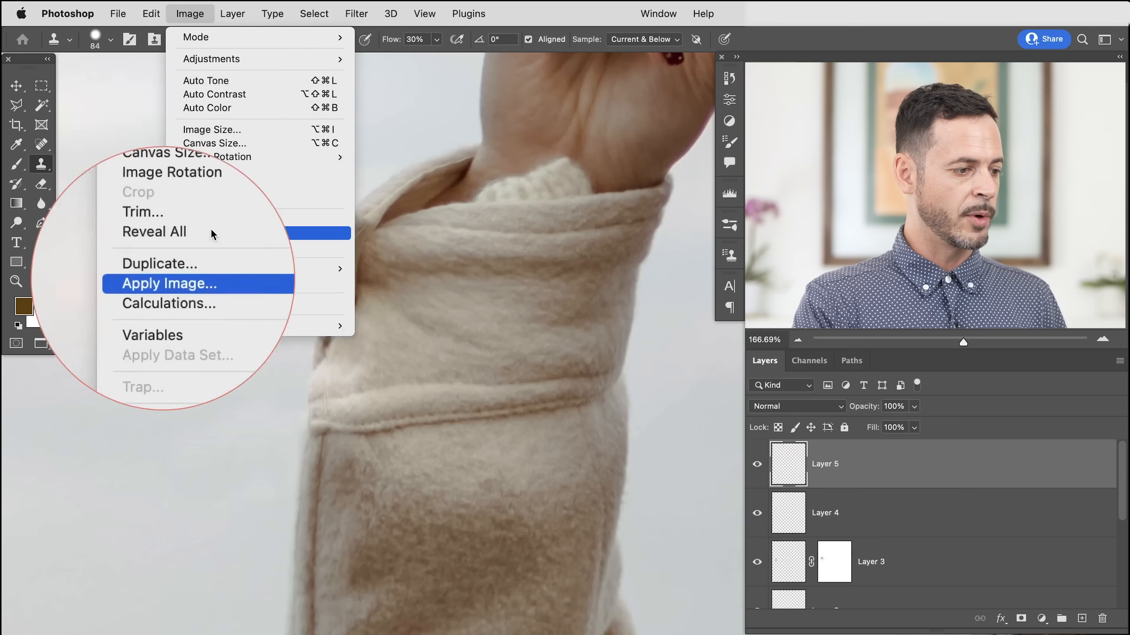
{"action": "left_click", "coordinate": [212, 236]}
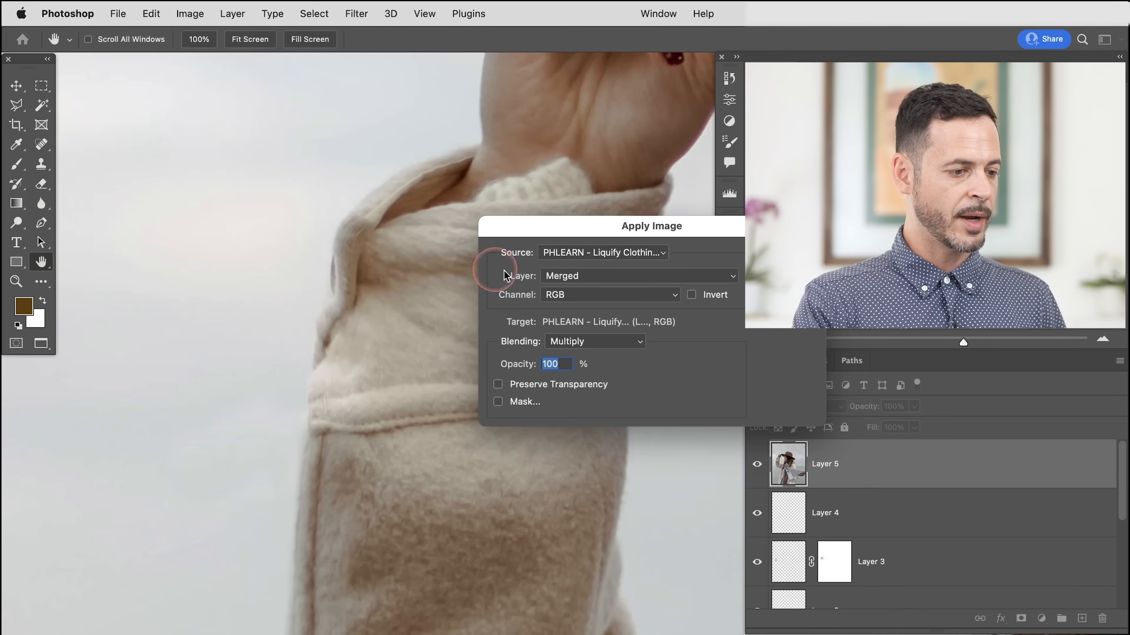
{"action": "left_click_drag", "start_coordinate": [586, 240], "coordinate": [426, 222]}
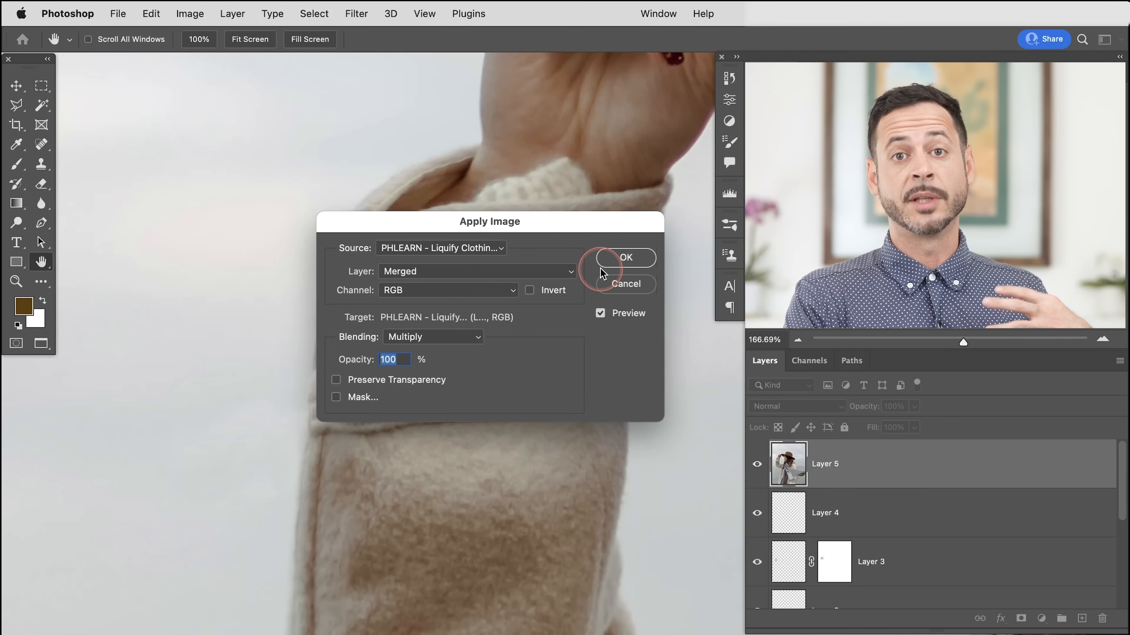
{"action": "left_click", "coordinate": [626, 257]}
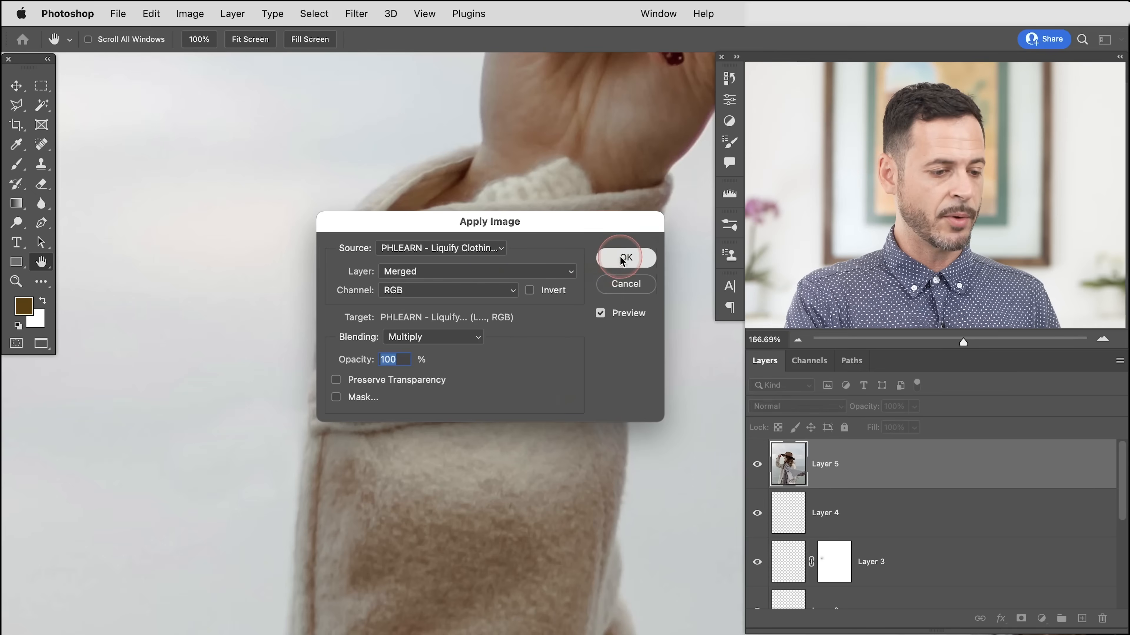
Select a rectangular area around the raised hand and upper sleeve on Layer 5 and open it in Liquify at 200% zoom
{"action": "key", "text": "s"}
{"action": "left_click_drag", "start_coordinate": [583, 350], "coordinate": [513, 359]}
{"action": "left_click_drag", "start_coordinate": [557, 357], "coordinate": [504, 373]}
{"action": "key", "text": "m"}
{"action": "left_click_drag", "start_coordinate": [363, 193], "coordinate": [625, 492]}
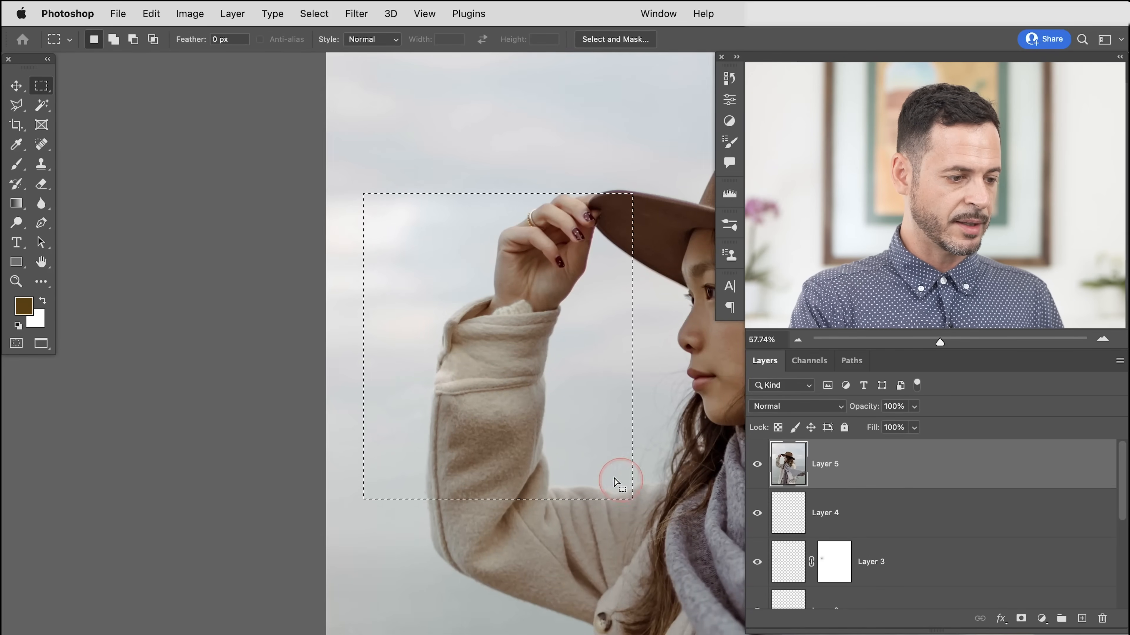
{"action": "left_click_drag", "start_coordinate": [514, 404], "coordinate": [535, 404]}
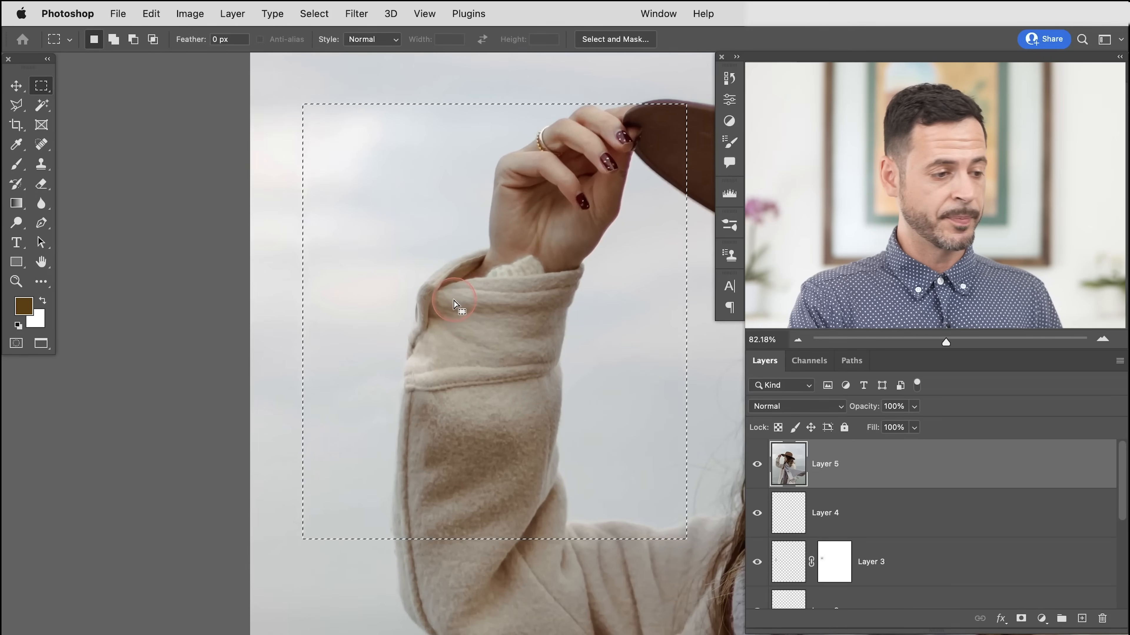
{"action": "left_click", "coordinate": [364, 29]}
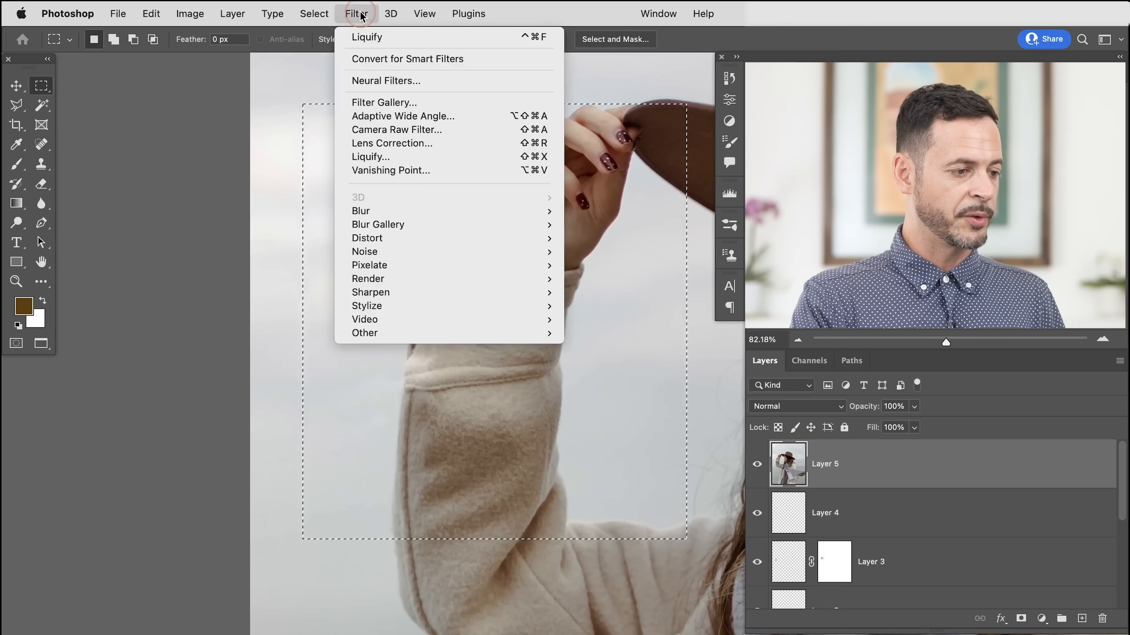
{"action": "left_click", "coordinate": [516, 280]}
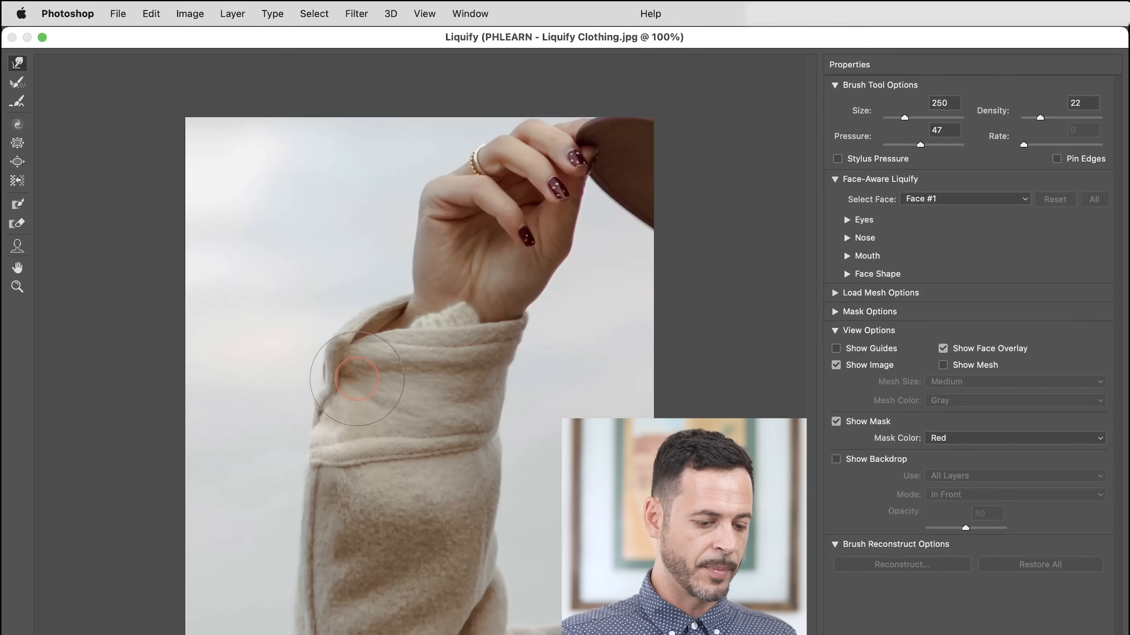
{"action": "key", "text": "super+plus"}
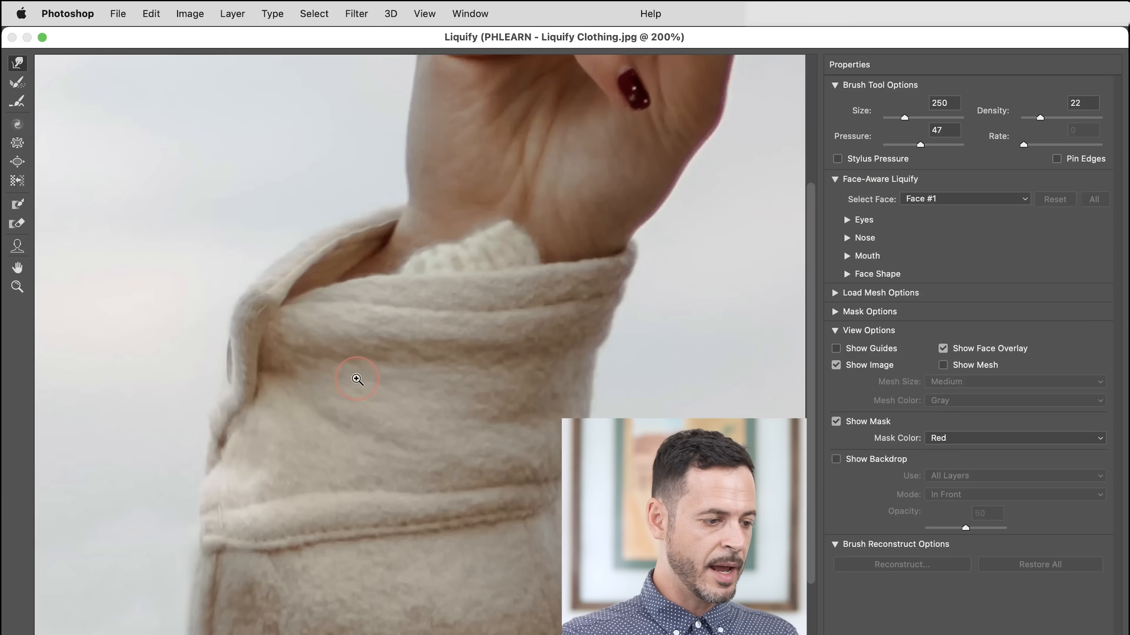
{"action": "left_click_drag", "start_coordinate": [319, 380], "coordinate": [347, 374]}
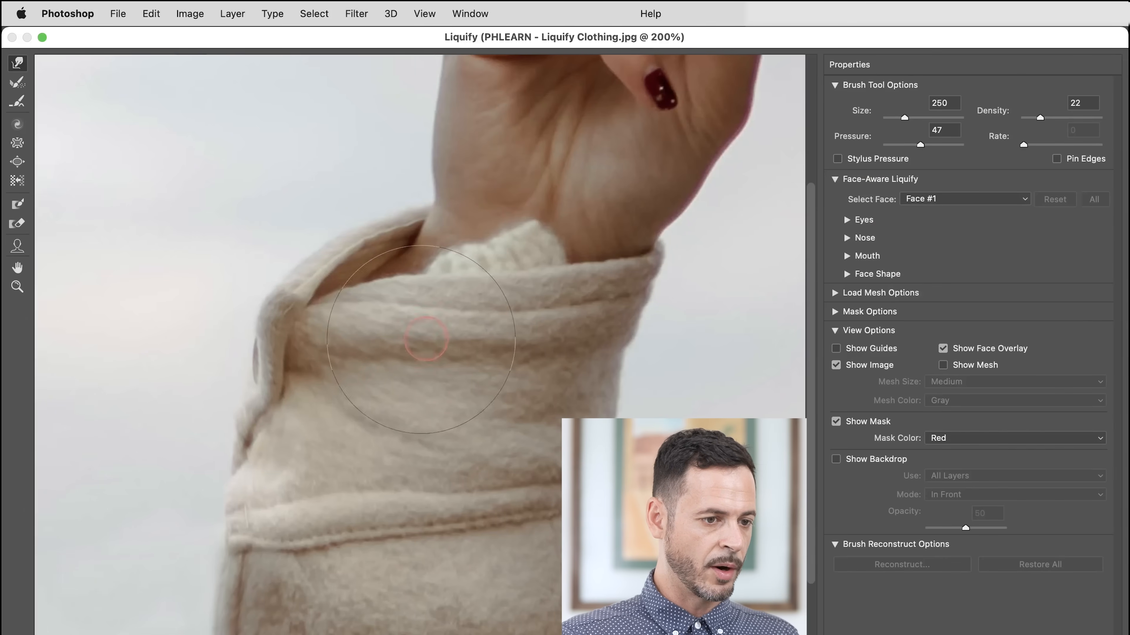
{"action": "left_click", "coordinate": [942, 14]}
{"action": "mouse_move", "coordinate": [971, 80]}
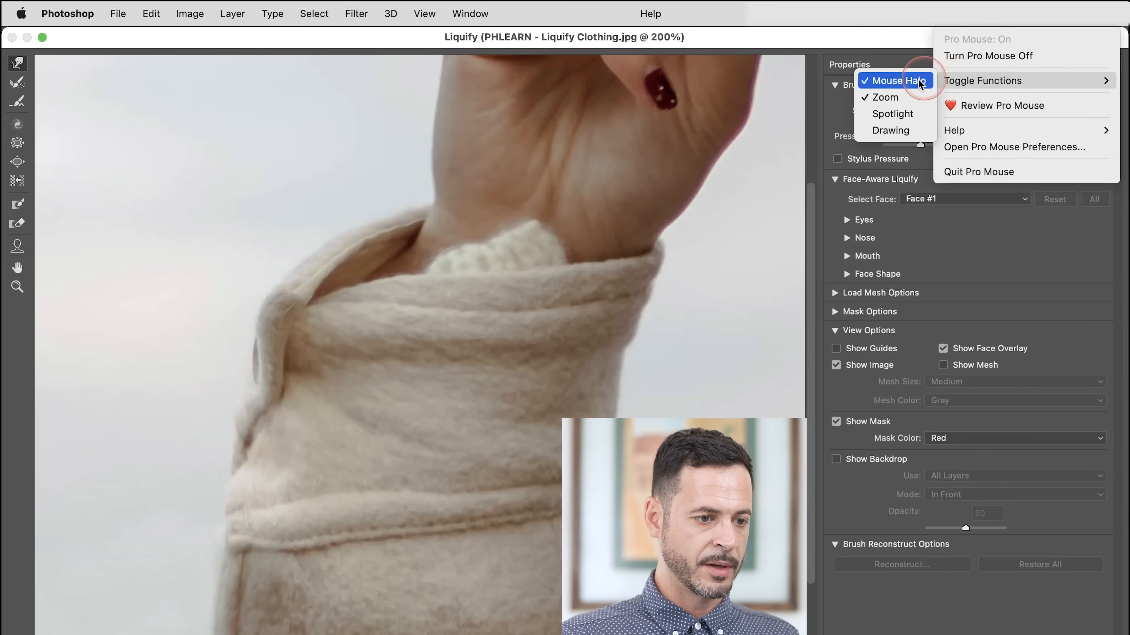
Warp the cuff's folded outer edge and corner into a smoother curve with a size 80 Forward Warp brush
{"action": "left_click", "coordinate": [899, 79]}
{"action": "key", "text": "bracketleft"}
{"action": "key", "text": "bracketleft"}
{"action": "left_click_drag", "start_coordinate": [279, 383], "coordinate": [269, 390]}
{"action": "mouse_move", "coordinate": [281, 353]}
{"action": "left_mouse_down"}
{"action": "mouse_move", "coordinate": [278, 320]}
{"action": "mouse_move", "coordinate": [349, 246]}
{"action": "left_mouse_up"}
{"action": "left_click_drag", "start_coordinate": [294, 295], "coordinate": [286, 252]}
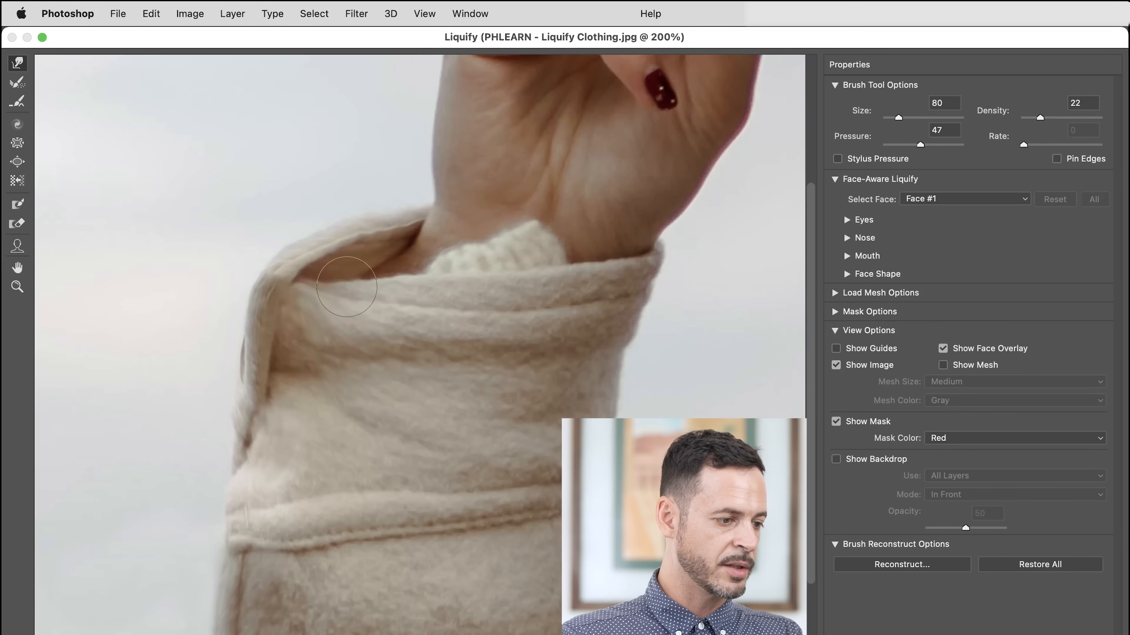
Refine the inner rim of the cuff opening with the Forward Warp brush, trying size 150 and returning to 80
{"action": "key", "text": "bracketright"}
{"action": "key", "text": "bracketright"}
{"action": "key", "text": "bracketright"}
{"action": "key", "text": "bracketright"}
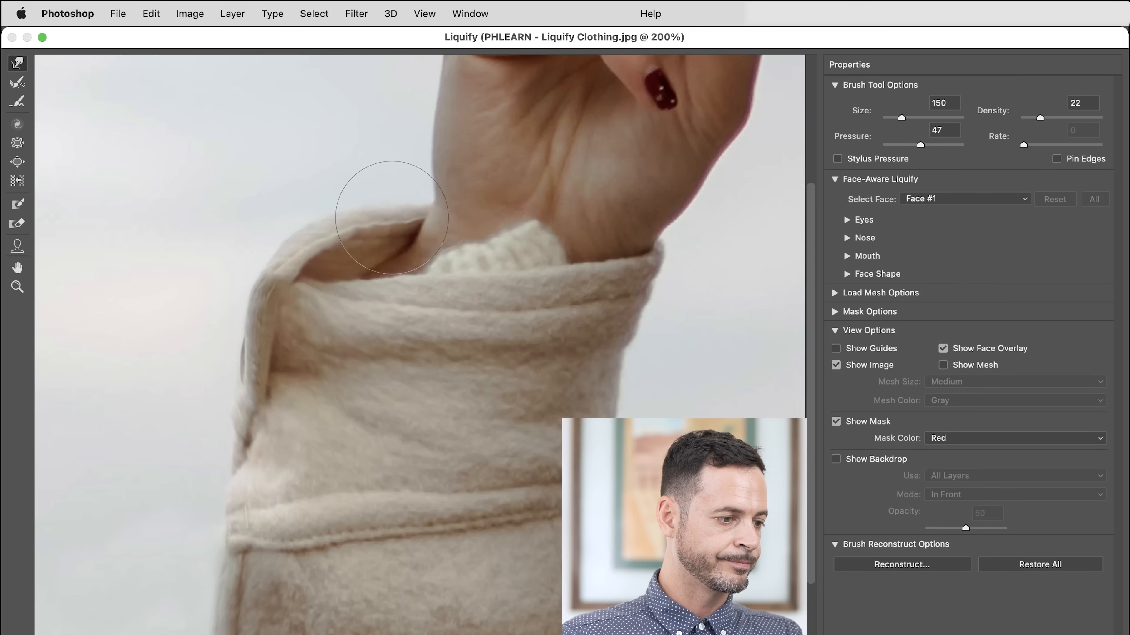
{"action": "key", "text": "bracketleft"}
{"action": "key", "text": "bracketleft"}
{"action": "key", "text": "bracketleft"}
{"action": "key", "text": "bracketleft"}
{"action": "left_click_drag", "start_coordinate": [326, 286], "coordinate": [349, 286]}
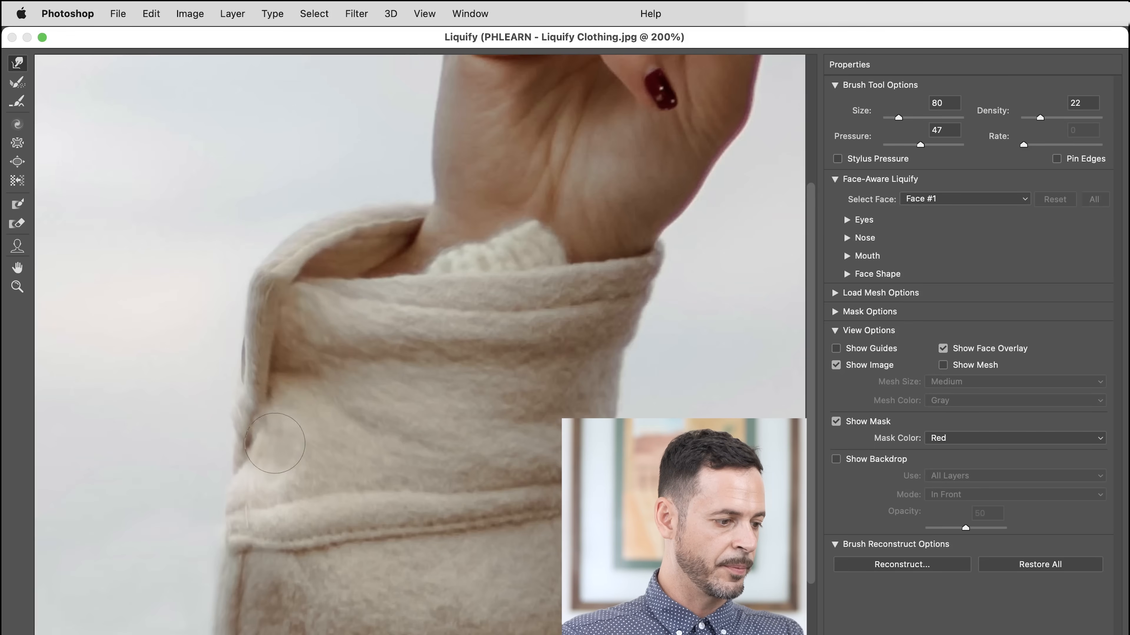
Adjust the reconstruction amount of the cuff warp and apply the Liquify result to Layer 5
{"action": "left_click", "coordinate": [902, 565]}
{"action": "left_click_drag", "start_coordinate": [665, 65], "coordinate": [496, 310]}
{"action": "left_click_drag", "start_coordinate": [617, 362], "coordinate": [657, 355]}
{"action": "left_click", "coordinate": [662, 346]}
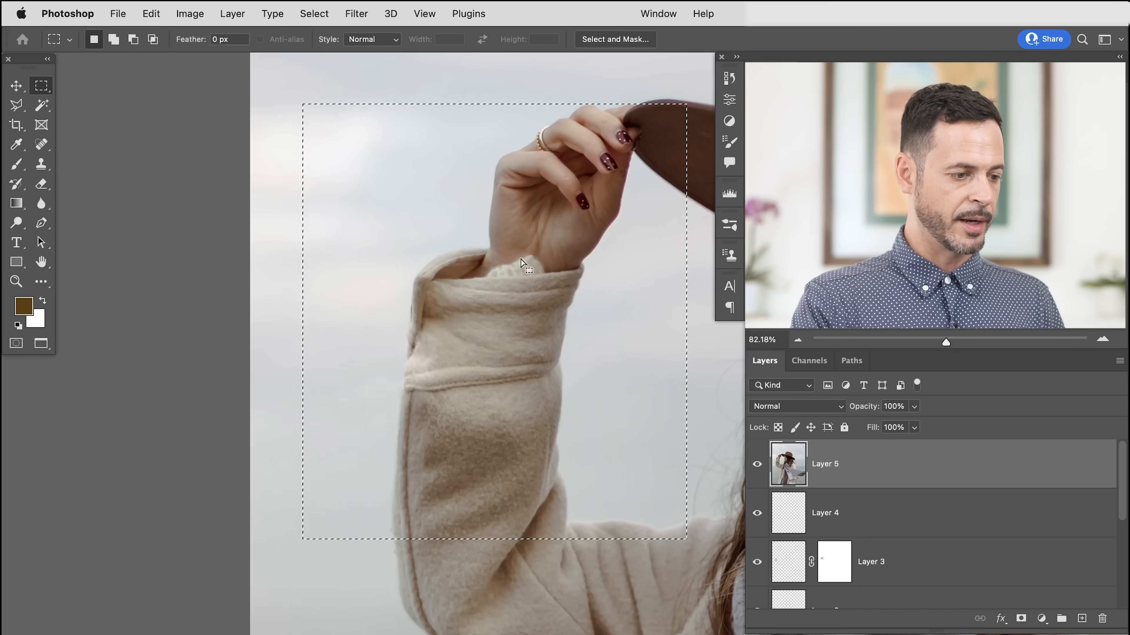
Compare the sleeve with and without Layer 5 and inspect the reshaped cuff up close
{"action": "left_click", "coordinate": [758, 467]}
{"action": "left_click", "coordinate": [757, 467]}
{"action": "left_click", "coordinate": [757, 467]}
{"action": "left_click", "coordinate": [757, 467]}
{"action": "left_click_drag", "start_coordinate": [442, 324], "coordinate": [448, 373]}
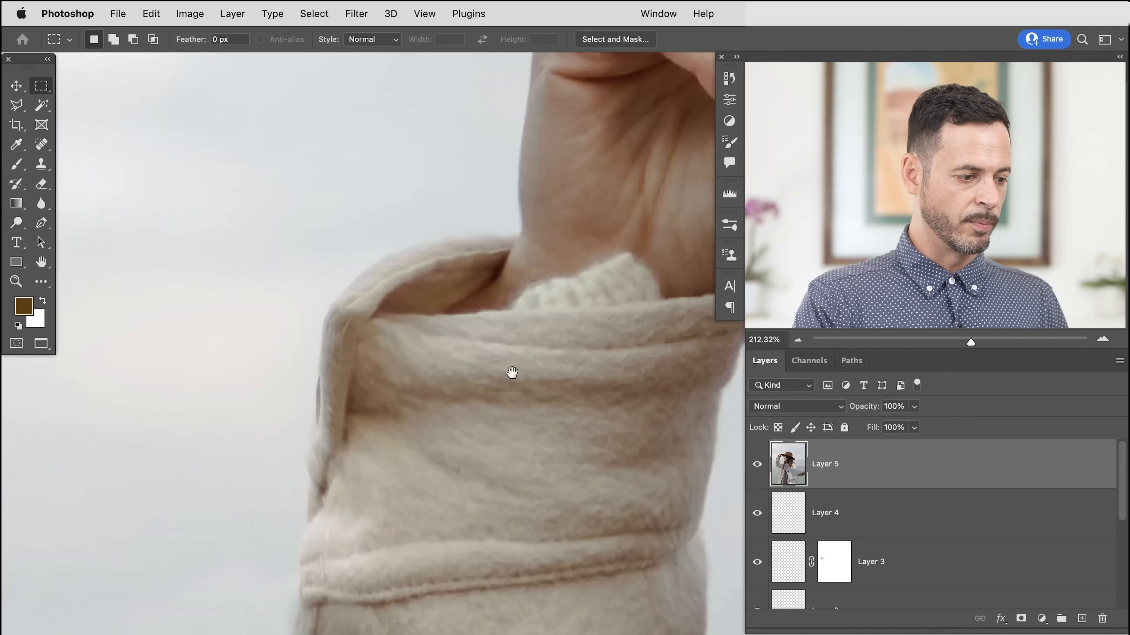
{"action": "left_click_drag", "start_coordinate": [510, 395], "coordinate": [484, 411]}
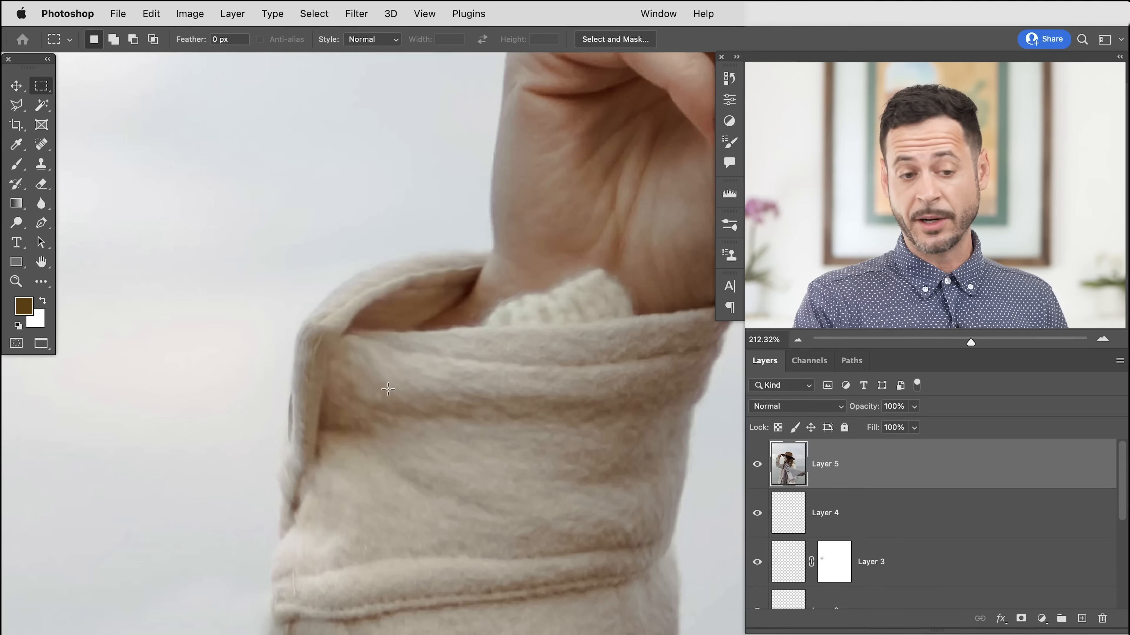
Add a layer above Layer 5 and heal the uneven shading in the middle of the cuff with a size 76 Healing Brush
{"action": "left_click", "coordinate": [1081, 619]}
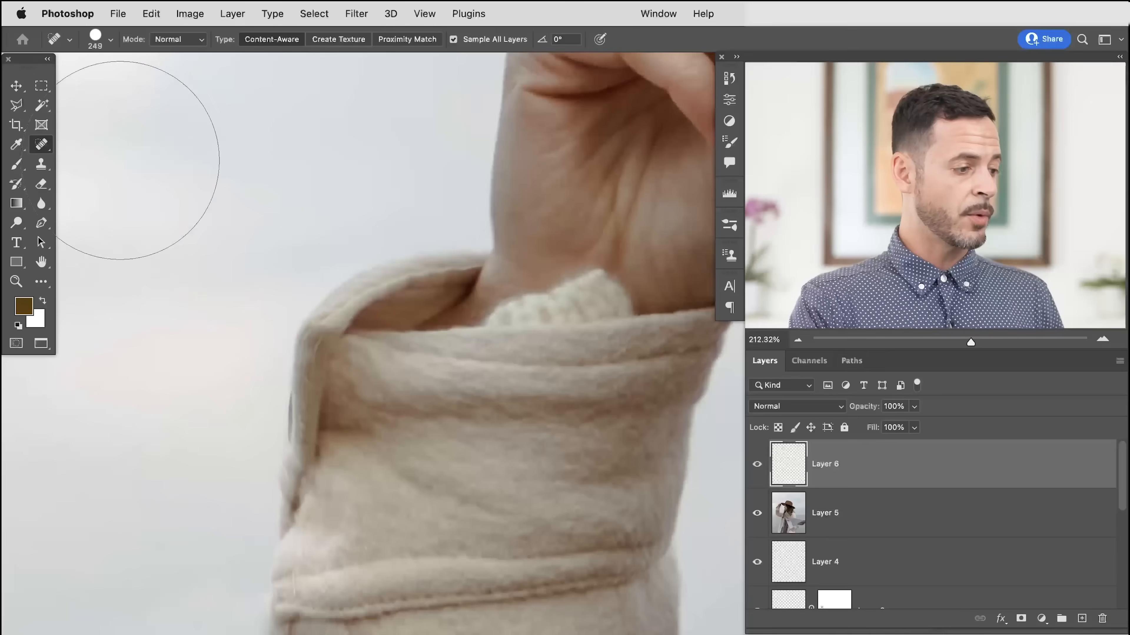
{"action": "right_click", "coordinate": [41, 145]}
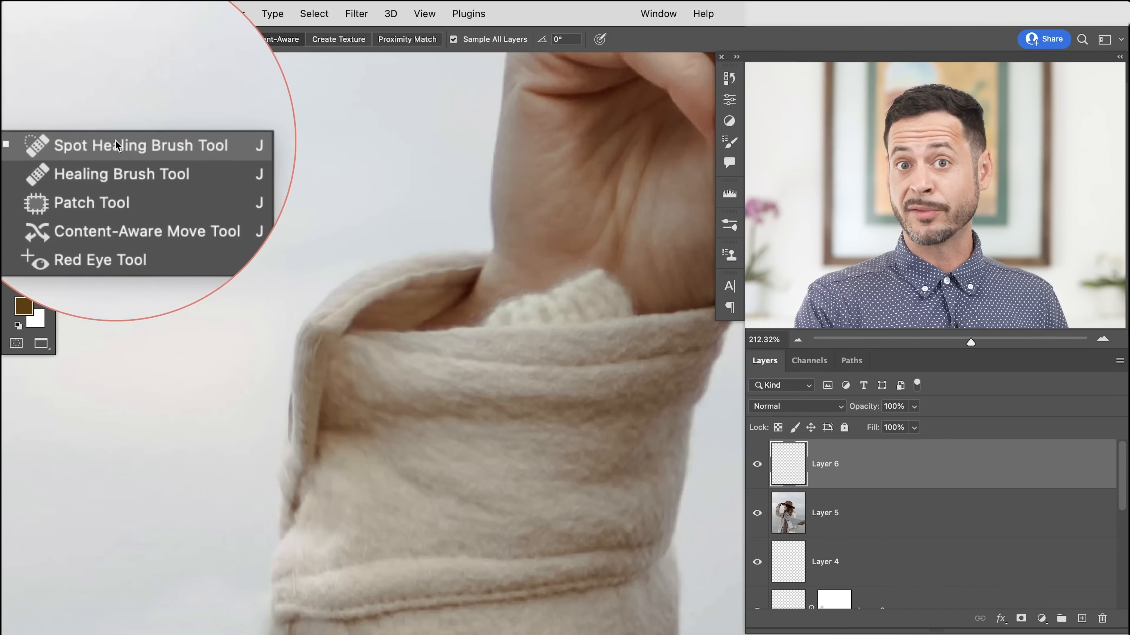
{"action": "left_click", "coordinate": [107, 160]}
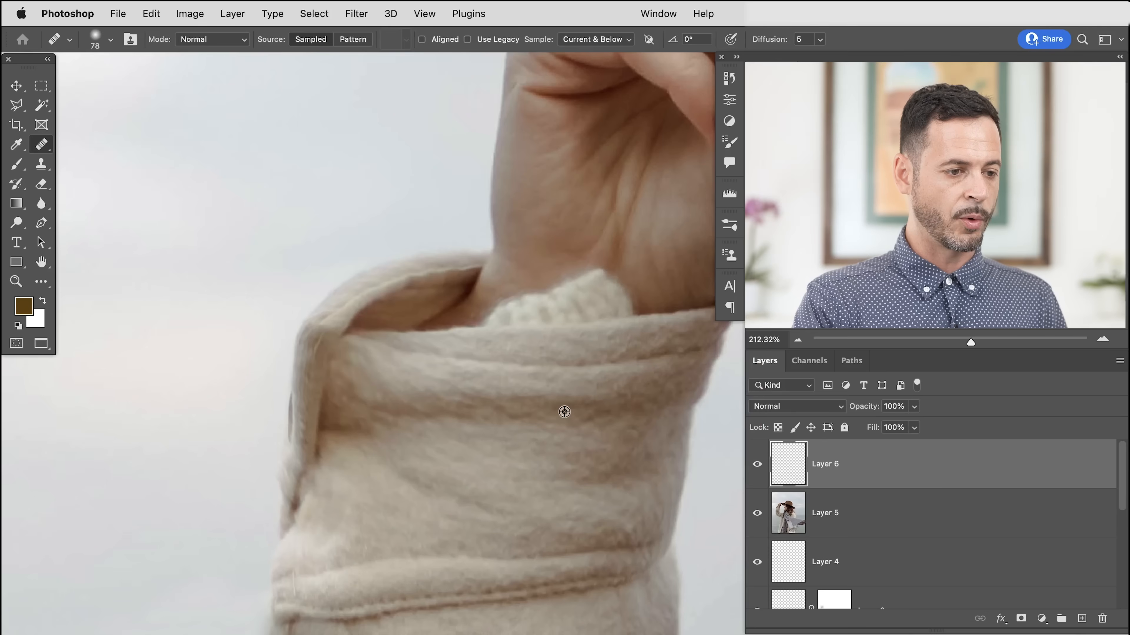
{"action": "left_click_drag", "start_coordinate": [399, 412], "coordinate": [404, 419]}
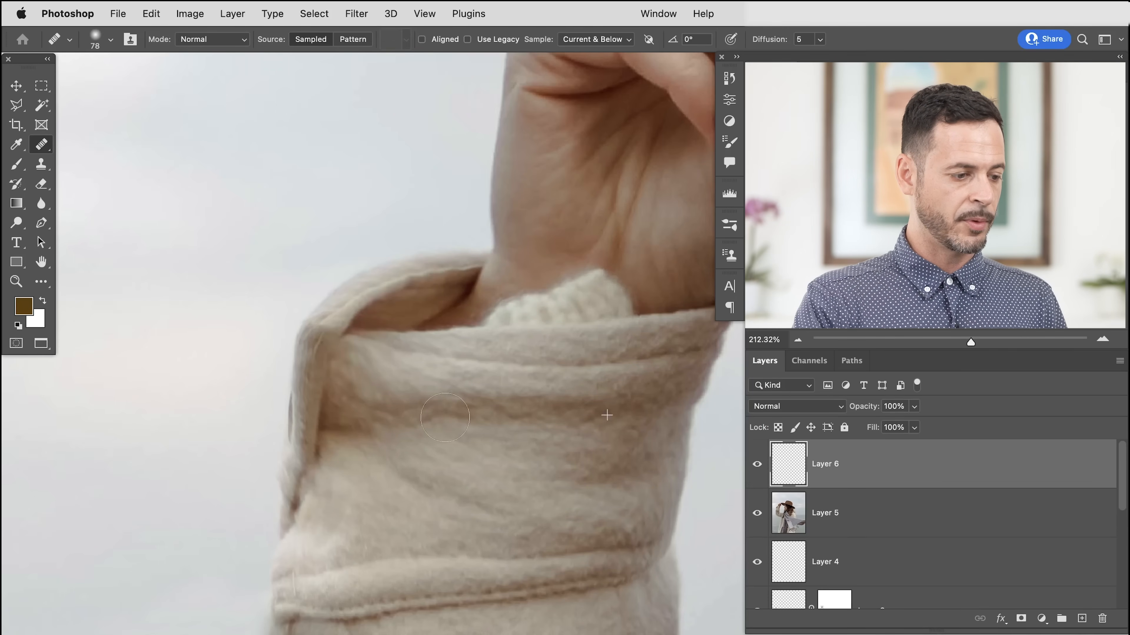
{"action": "mouse_move", "coordinate": [392, 390]}
{"action": "left_mouse_down"}
{"action": "mouse_move", "coordinate": [357, 421]}
{"action": "mouse_move", "coordinate": [338, 396]}
{"action": "mouse_move", "coordinate": [344, 418]}
{"action": "left_mouse_up"}
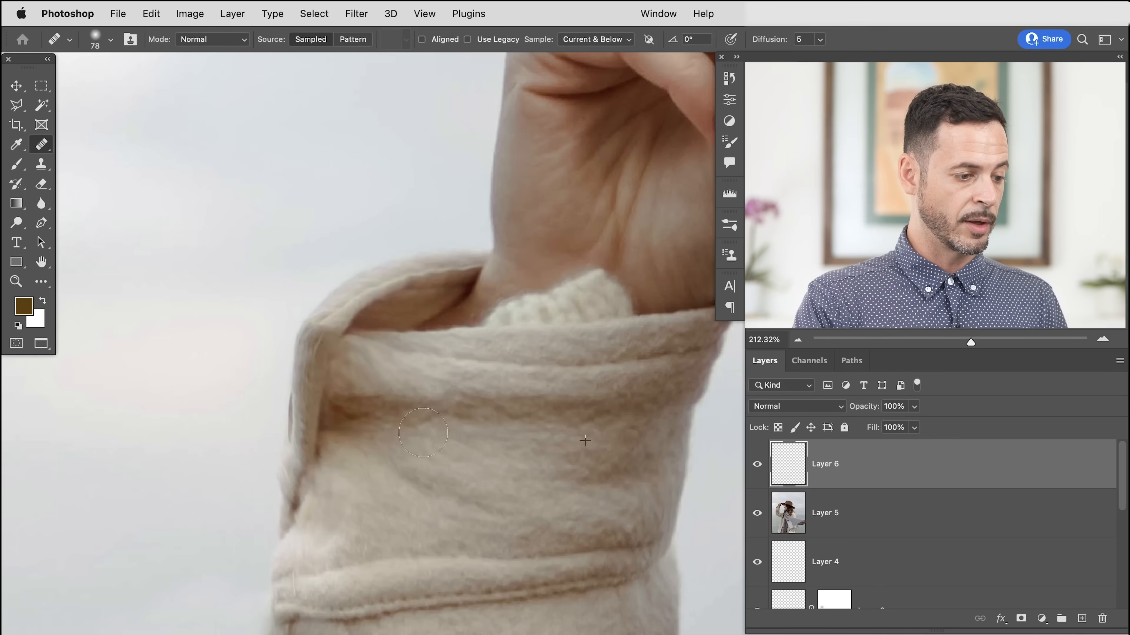
{"action": "left_click_drag", "start_coordinate": [377, 468], "coordinate": [361, 462]}
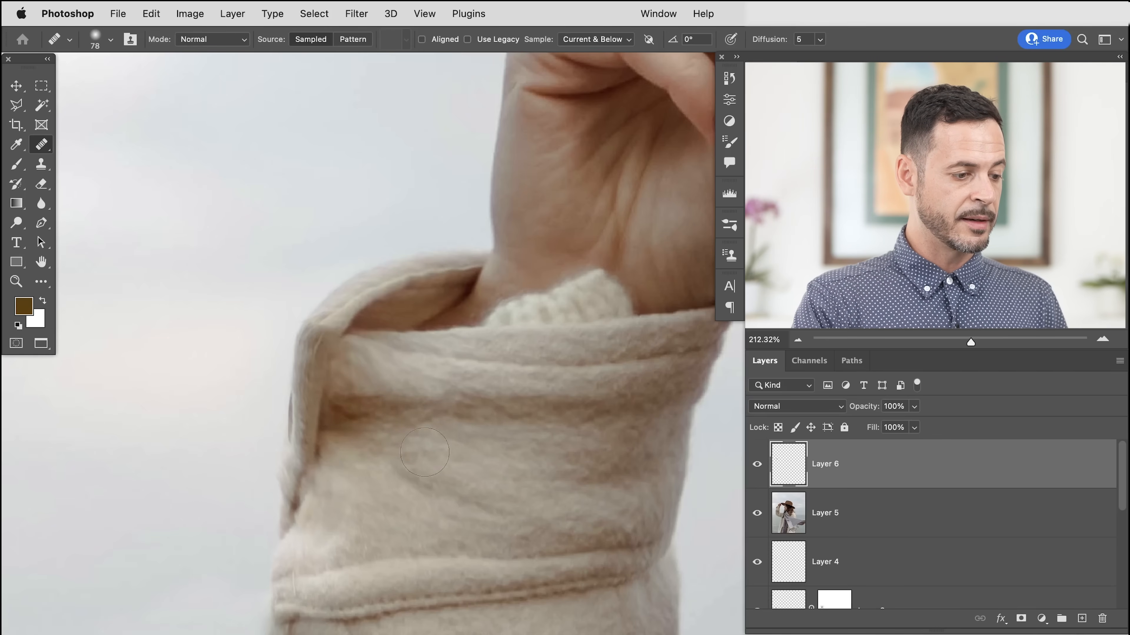
{"action": "left_click_drag", "start_coordinate": [391, 486], "coordinate": [432, 493]}
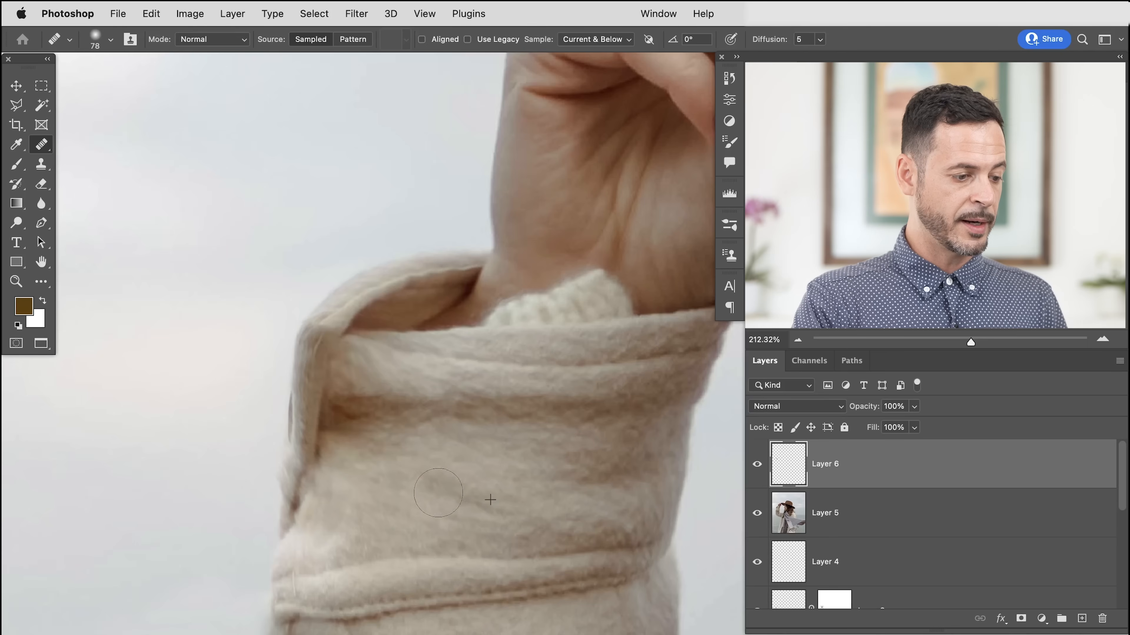
Sample the cuff's upper stitched seam and heal along it to extend the stitching toward the folded edge
{"action": "left_click", "coordinate": [600, 363], "text": "alt"}
{"action": "mouse_move", "coordinate": [436, 371]}
{"action": "left_mouse_down"}
{"action": "mouse_move", "coordinate": [482, 366]}
{"action": "mouse_move", "coordinate": [433, 360]}
{"action": "left_mouse_up"}
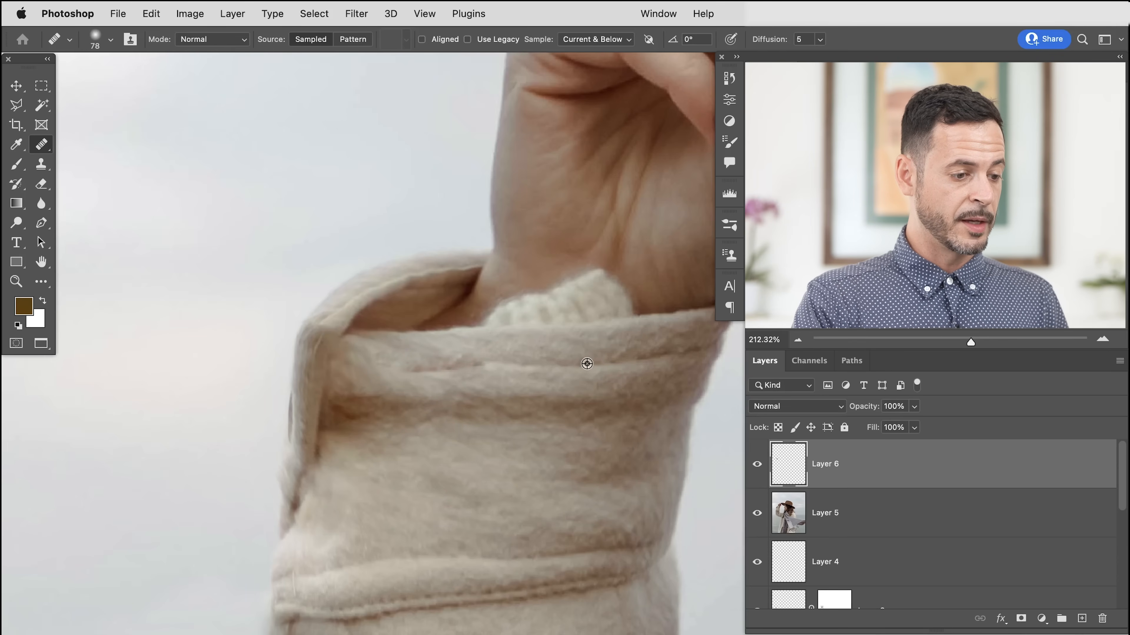
{"action": "left_click", "coordinate": [507, 367]}
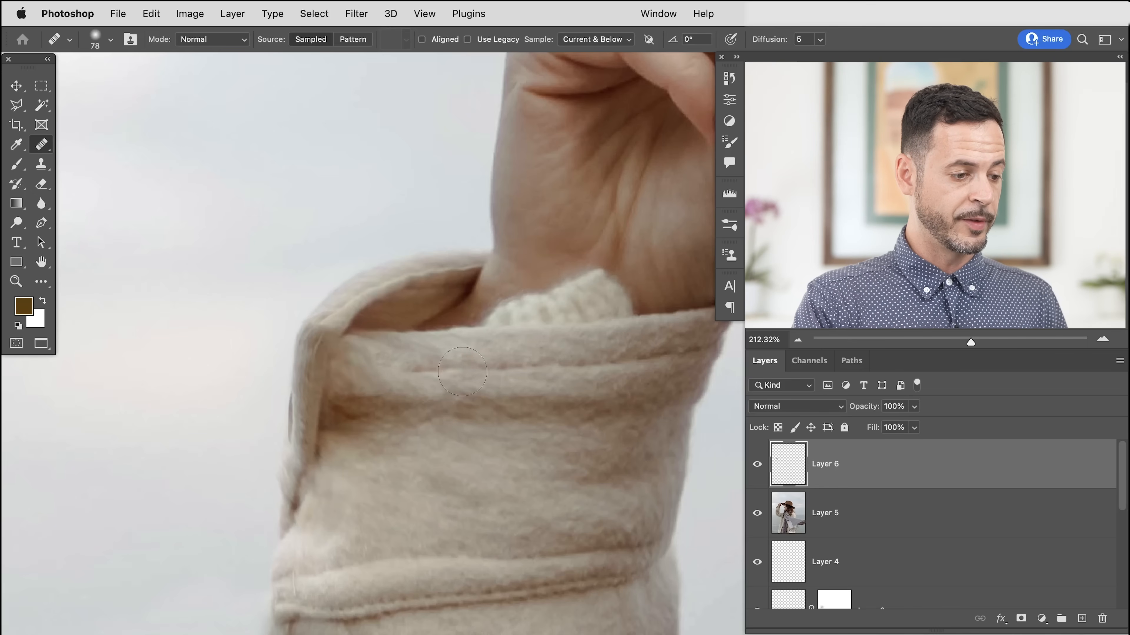
{"action": "left_click_drag", "start_coordinate": [467, 399], "coordinate": [436, 386]}
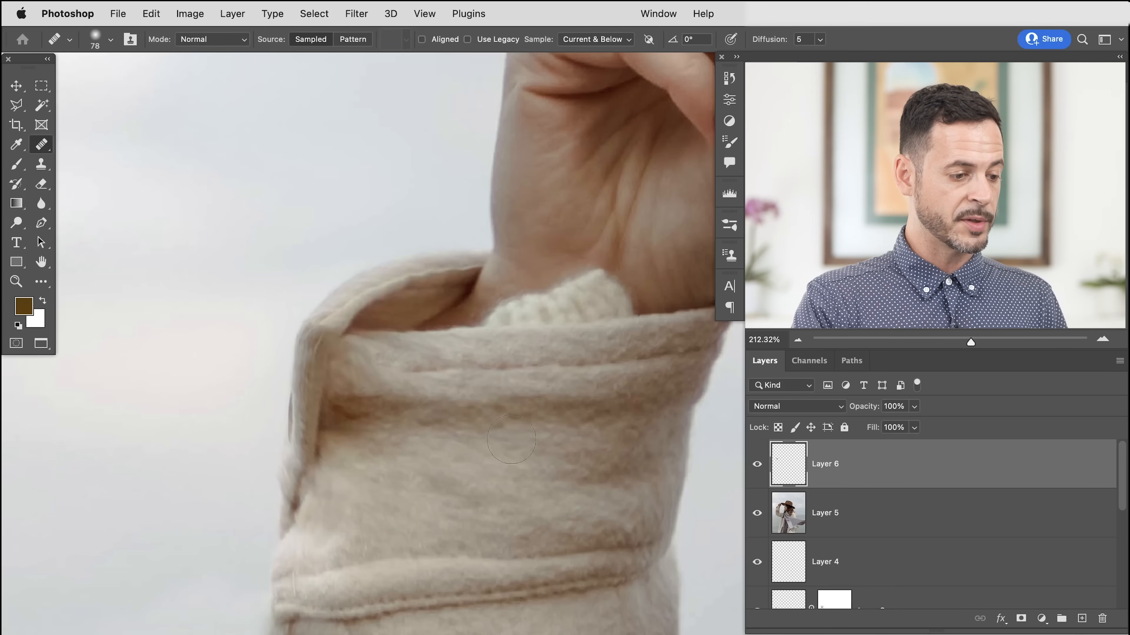
Heal the blotchy fabric on the lower cuff beside the folded edge, sampling clean wool texture nearby
{"action": "mouse_move", "coordinate": [429, 476]}
{"action": "left_mouse_down"}
{"action": "mouse_move", "coordinate": [362, 481]}
{"action": "mouse_move", "coordinate": [343, 498]}
{"action": "mouse_move", "coordinate": [336, 475]}
{"action": "left_mouse_up"}
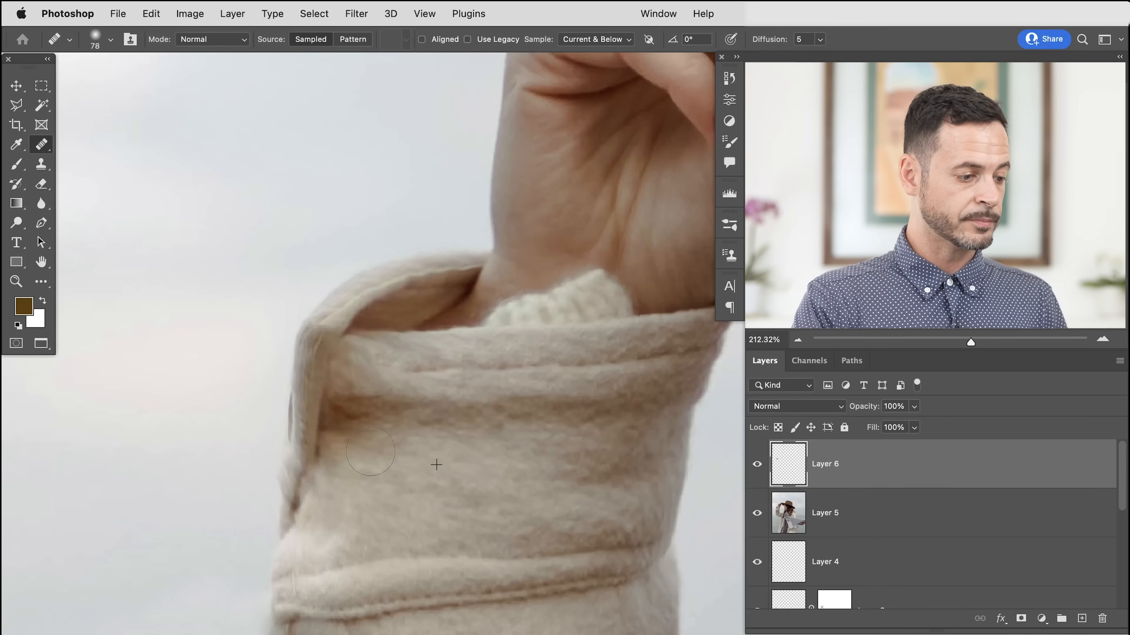
{"action": "left_click_drag", "start_coordinate": [359, 490], "coordinate": [361, 473]}
{"action": "left_click_drag", "start_coordinate": [412, 481], "coordinate": [401, 484]}
{"action": "mouse_move", "coordinate": [377, 491]}
{"action": "left_mouse_down"}
{"action": "mouse_move", "coordinate": [322, 504]}
{"action": "mouse_move", "coordinate": [324, 482]}
{"action": "mouse_move", "coordinate": [342, 504]}
{"action": "mouse_move", "coordinate": [389, 473]}
{"action": "left_mouse_up"}
{"action": "left_click", "coordinate": [451, 491], "text": "alt"}
{"action": "mouse_move", "coordinate": [333, 533]}
{"action": "left_mouse_down"}
{"action": "mouse_move", "coordinate": [328, 566]}
{"action": "mouse_move", "coordinate": [309, 528]}
{"action": "mouse_move", "coordinate": [315, 479]}
{"action": "mouse_move", "coordinate": [312, 540]}
{"action": "mouse_move", "coordinate": [329, 557]}
{"action": "mouse_move", "coordinate": [355, 538]}
{"action": "mouse_move", "coordinate": [339, 511]}
{"action": "left_mouse_up"}
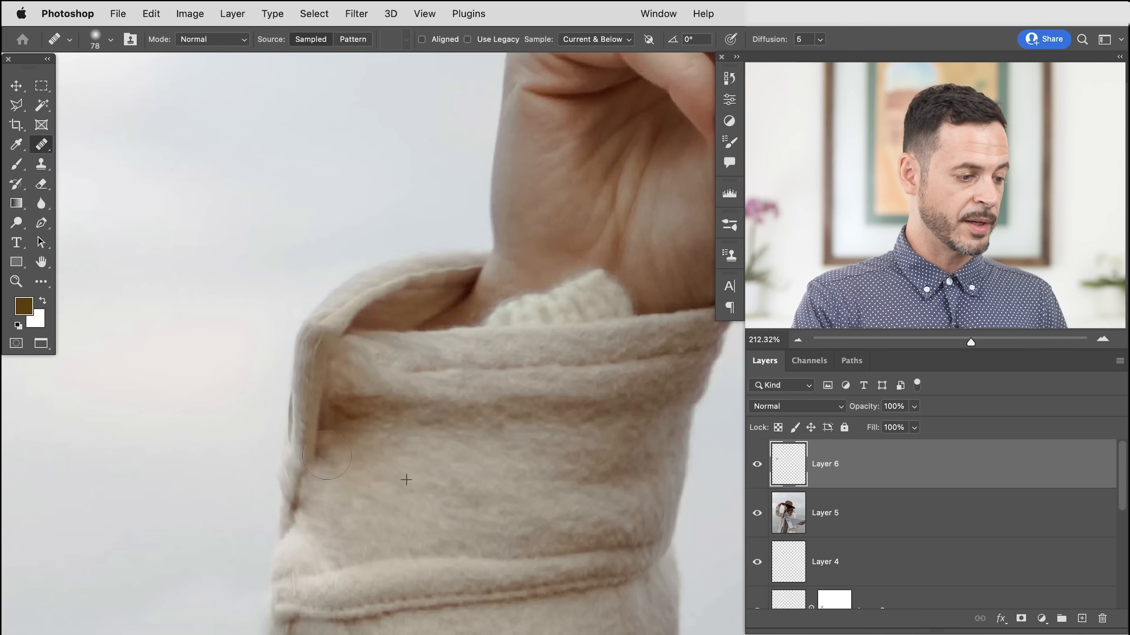
Clone the fabric texture and upper seam line up to the cuff's folded edge with a size 45 Clone Stamp at 30% flow
{"action": "key", "text": "s"}
{"action": "left_click_drag", "start_coordinate": [350, 471], "coordinate": [308, 478]}
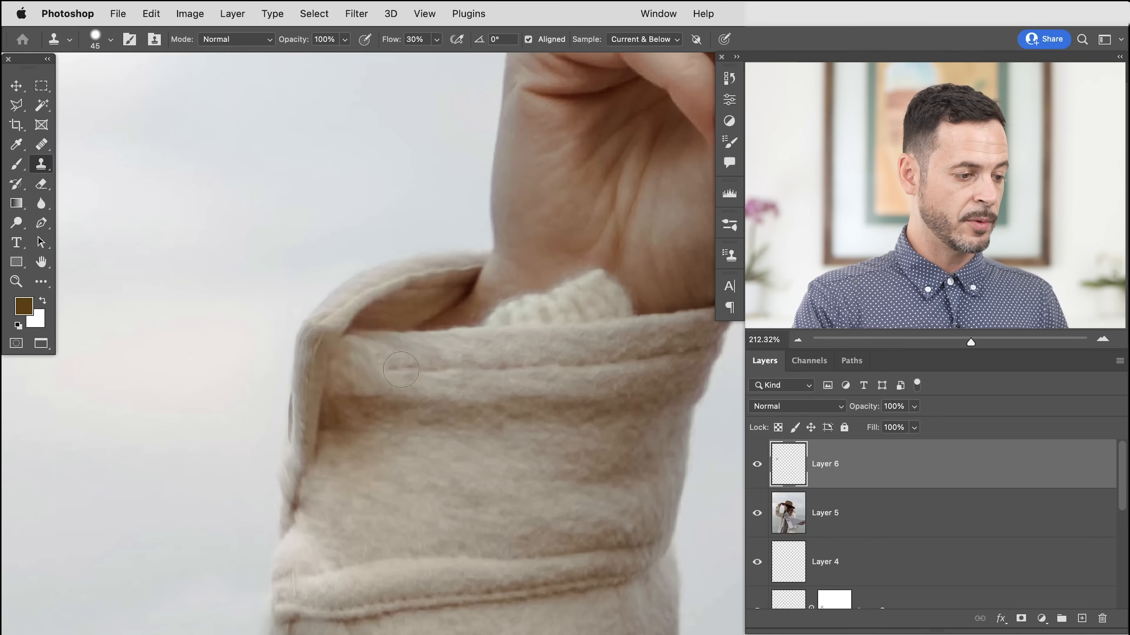
{"action": "left_click_drag", "start_coordinate": [388, 361], "coordinate": [381, 359]}
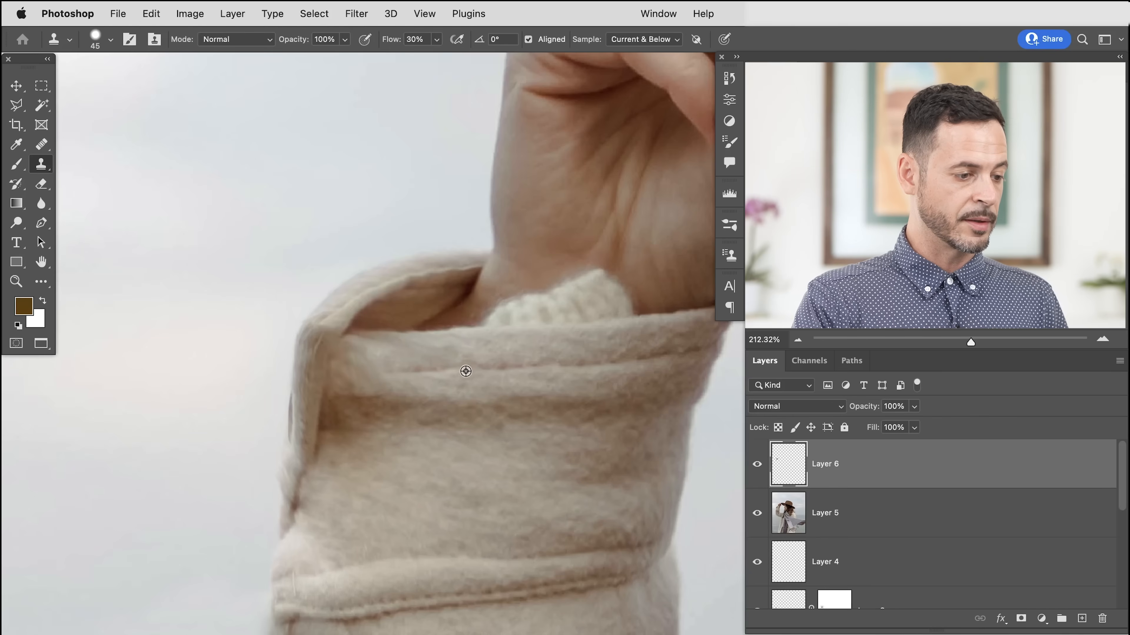
{"action": "left_click", "coordinate": [478, 369], "text": "alt"}
{"action": "left_click_drag", "start_coordinate": [365, 376], "coordinate": [354, 376]}
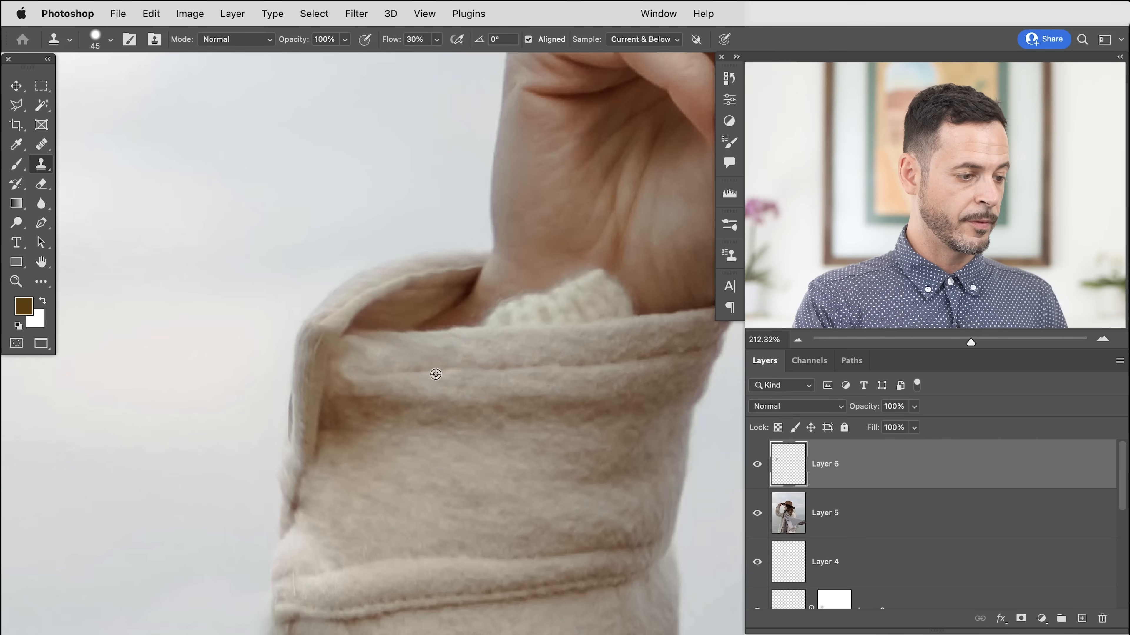
{"action": "left_click_drag", "start_coordinate": [341, 363], "coordinate": [344, 356]}
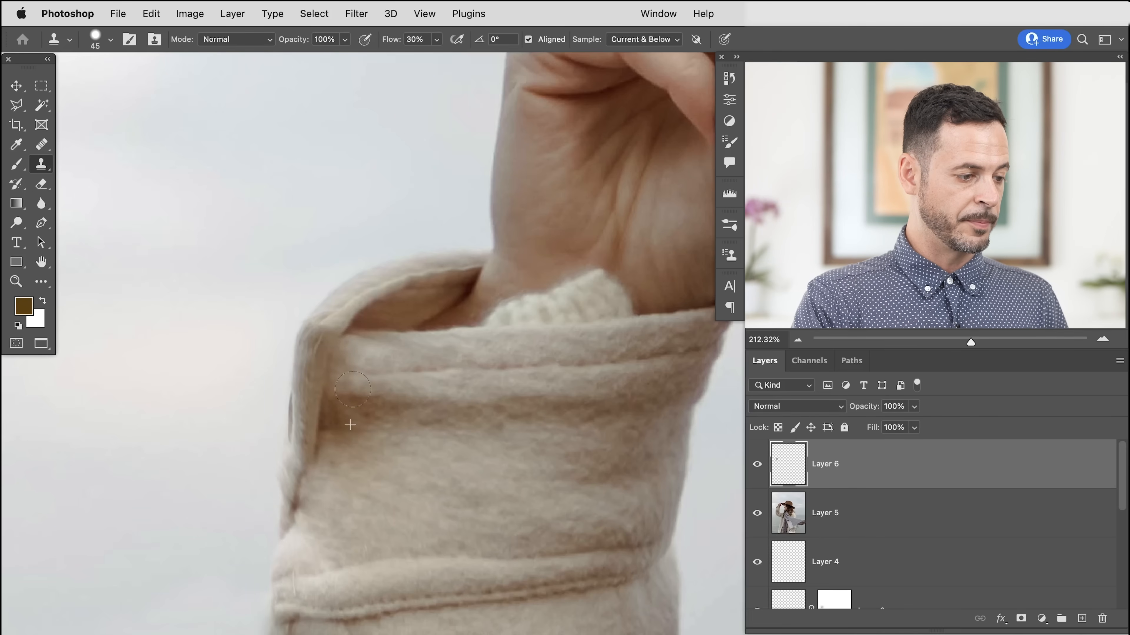
{"action": "left_click", "coordinate": [339, 410], "text": "alt"}
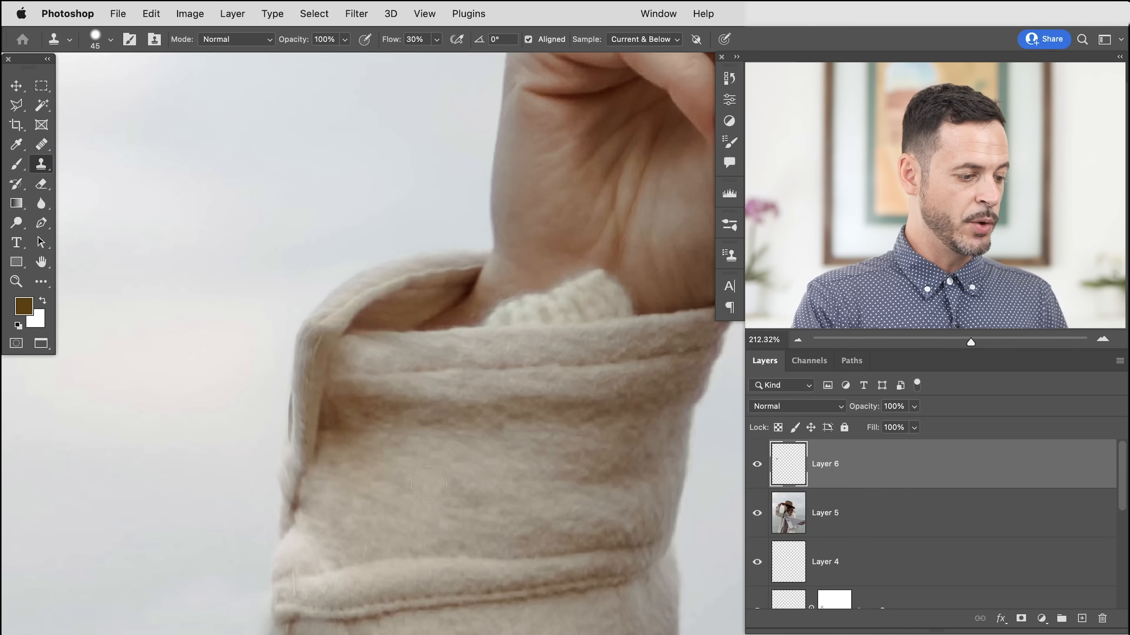
Compare the cuff with and without the Layer 6 retouching
{"action": "left_click_drag", "start_coordinate": [393, 530], "coordinate": [408, 513]}
{"action": "left_click", "coordinate": [757, 465]}
{"action": "left_click", "coordinate": [758, 465]}
{"action": "left_click", "coordinate": [757, 465]}
{"action": "left_click", "coordinate": [757, 465]}
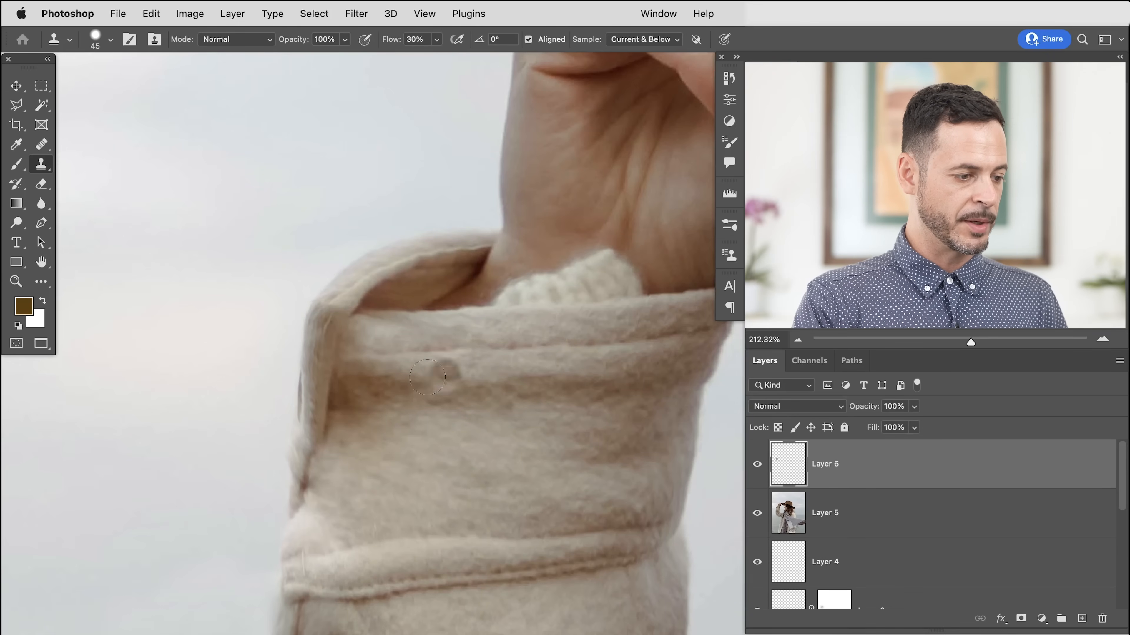
Clone fabric over the uneven shading below the cuff's upper seam near the fold, using Clone Stamp sizes 45 and 90
{"action": "left_click", "coordinate": [439, 381], "text": "alt"}
{"action": "left_click_drag", "start_coordinate": [378, 379], "coordinate": [389, 377]}
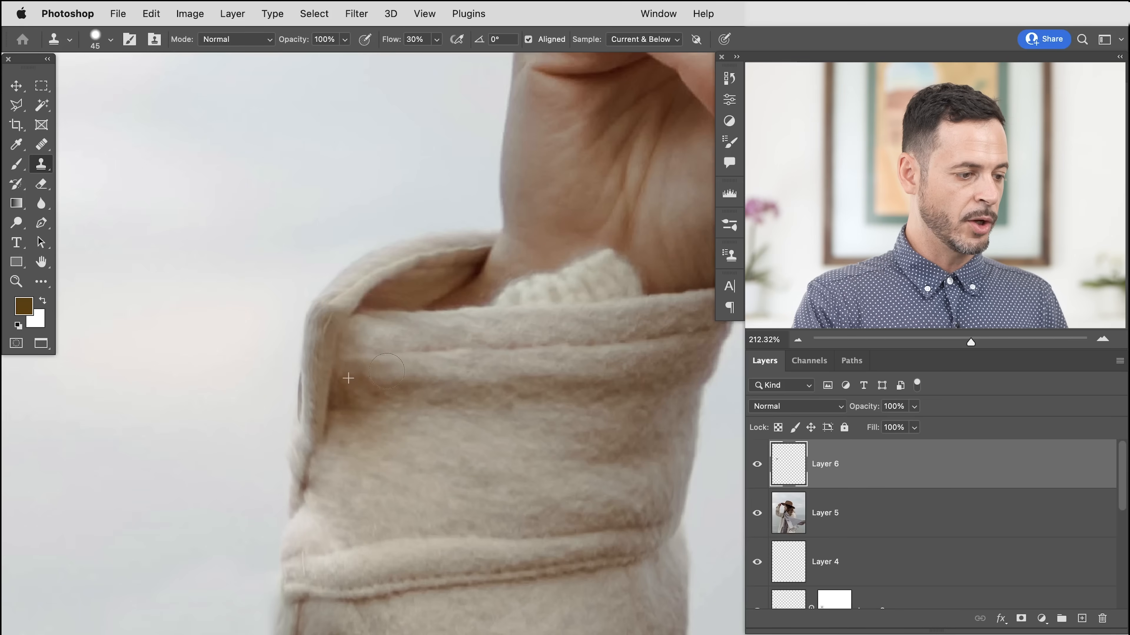
{"action": "scroll", "coordinate": [416, 395], "scroll_direction": "down", "scroll_amount": 5}
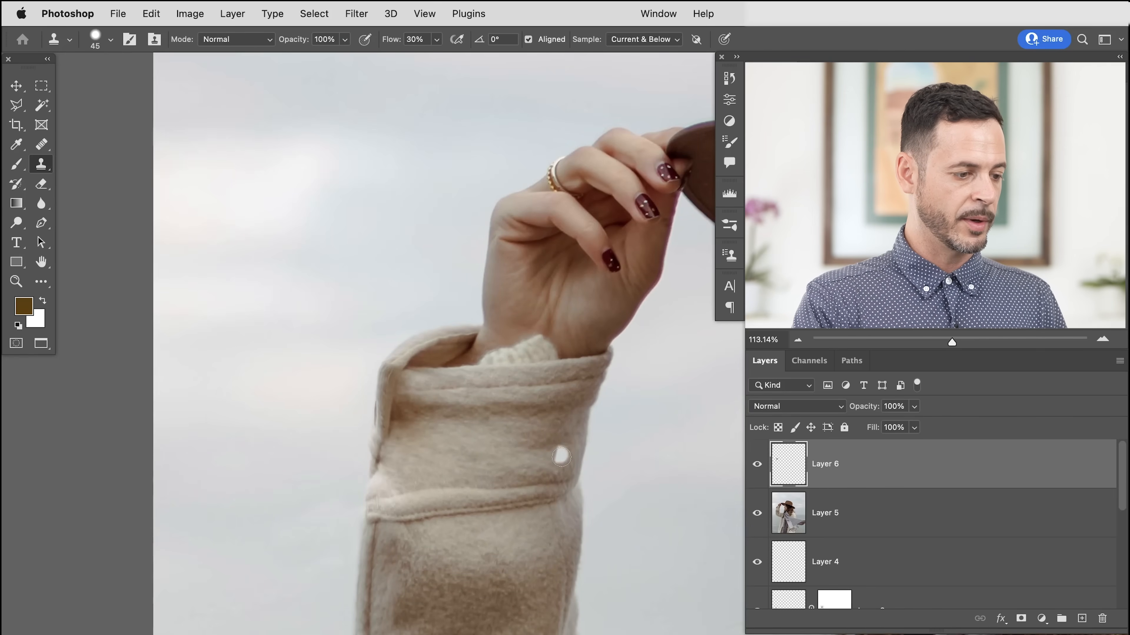
{"action": "mouse_move", "coordinate": [399, 419]}
{"action": "left_mouse_down"}
{"action": "mouse_move", "coordinate": [414, 425]}
{"action": "mouse_move", "coordinate": [420, 377]}
{"action": "left_mouse_up"}
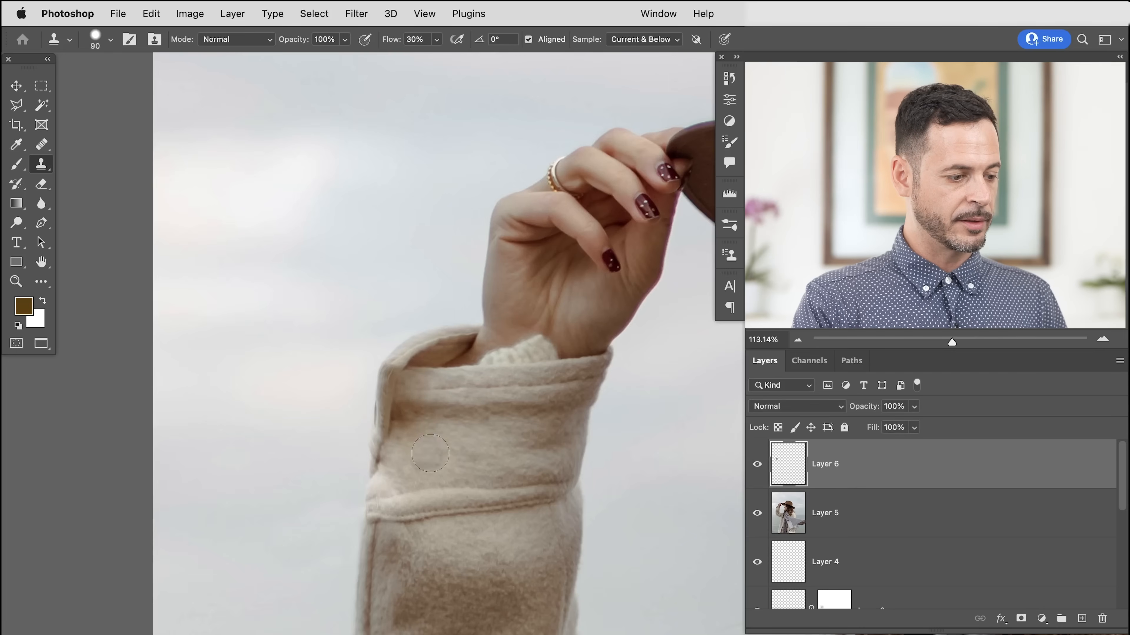
{"action": "left_click_drag", "start_coordinate": [419, 540], "coordinate": [432, 524]}
{"action": "left_click", "coordinate": [429, 493], "text": "alt"}
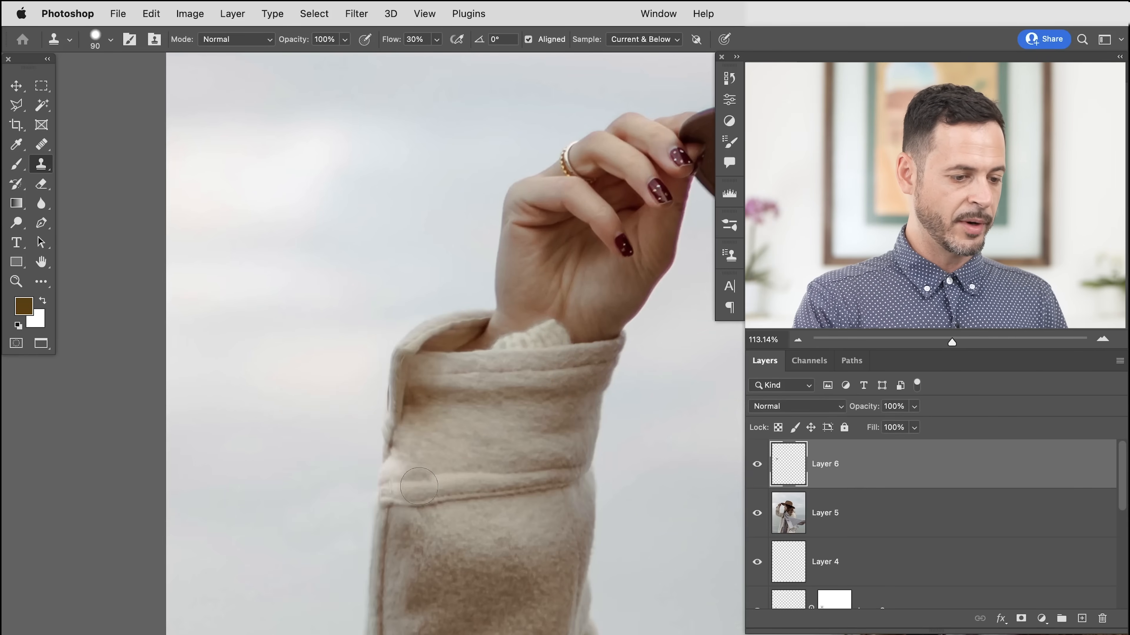
{"action": "left_click", "coordinate": [758, 474]}
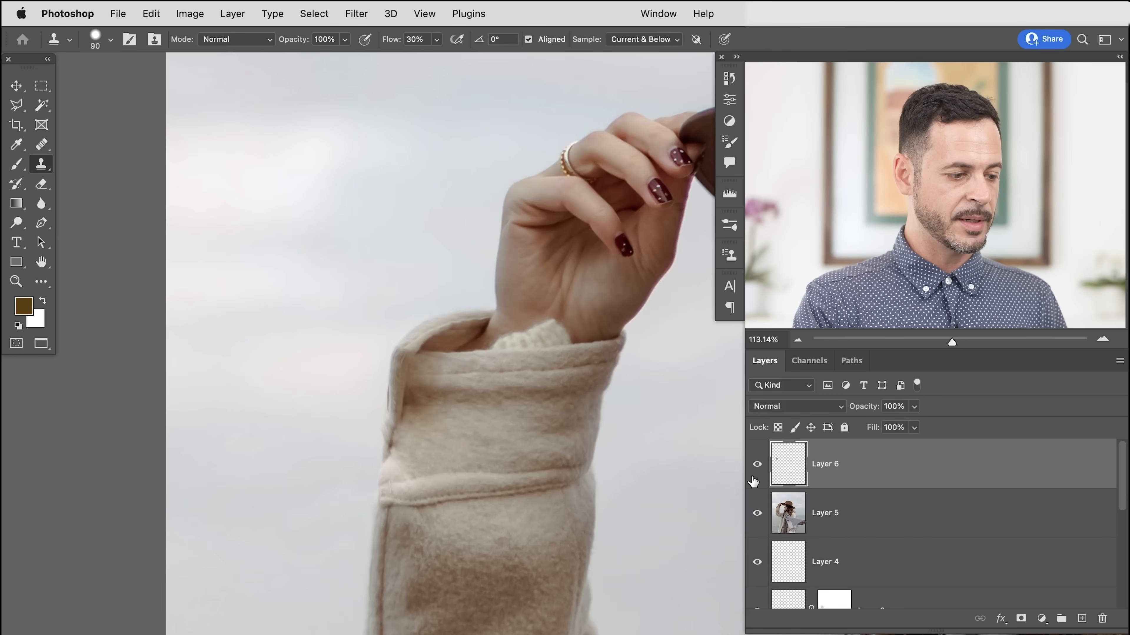
Add a layer above Layer 6 and fill it with the merged RGB image using Apply Image, Multiply blending at 100% opacity
{"action": "left_click", "coordinate": [1080, 621]}
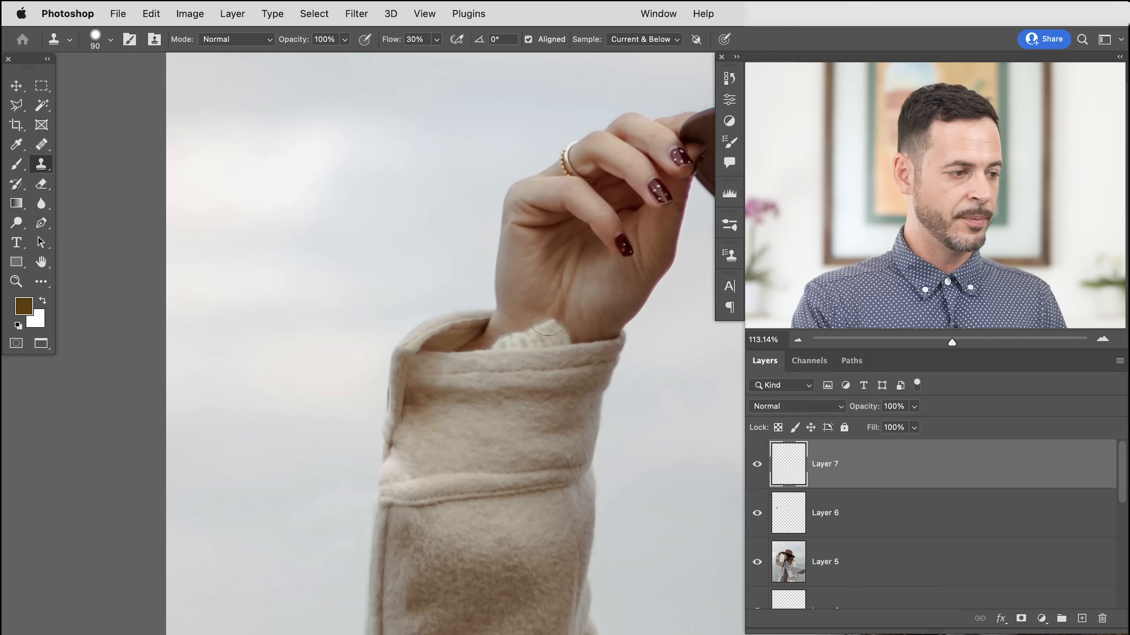
{"action": "left_click", "coordinate": [193, 13]}
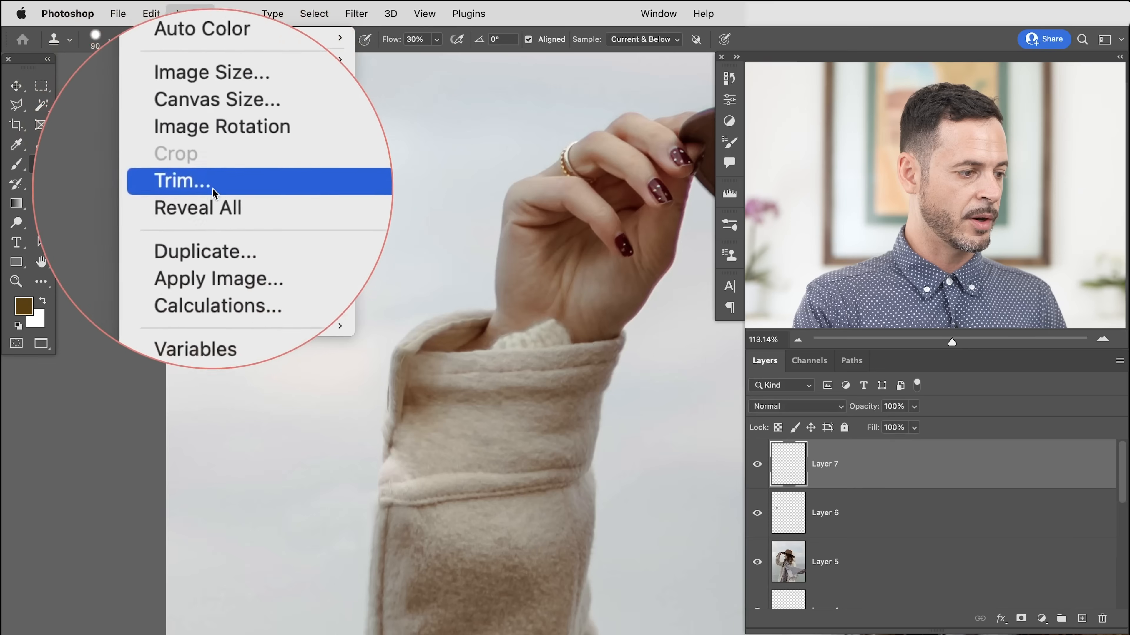
{"action": "left_click", "coordinate": [211, 241]}
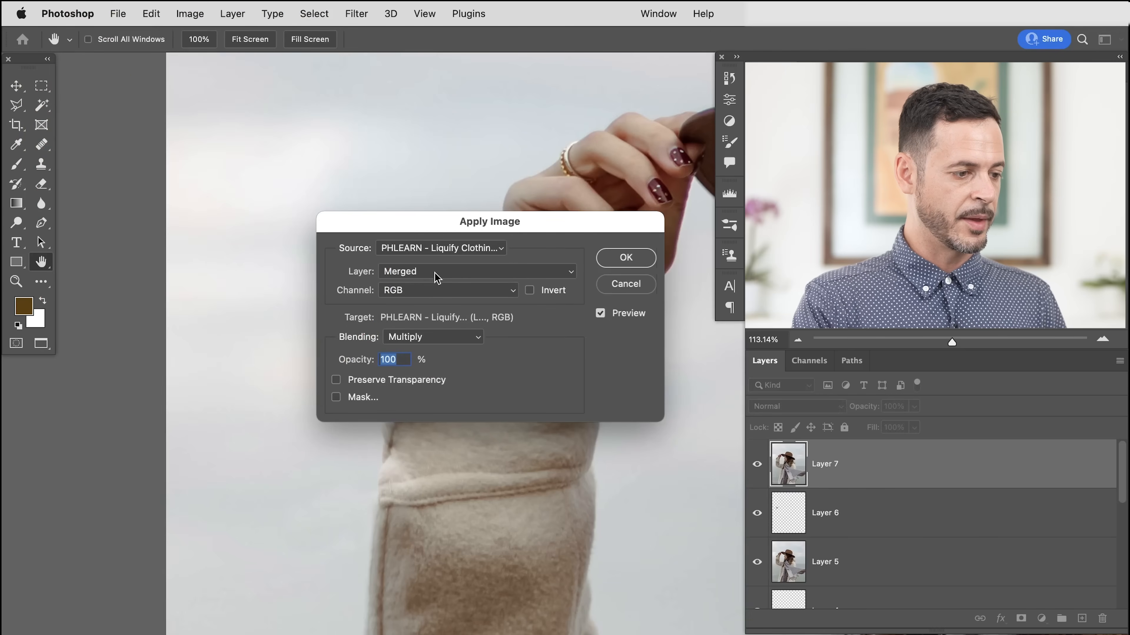
{"action": "left_click", "coordinate": [625, 258]}
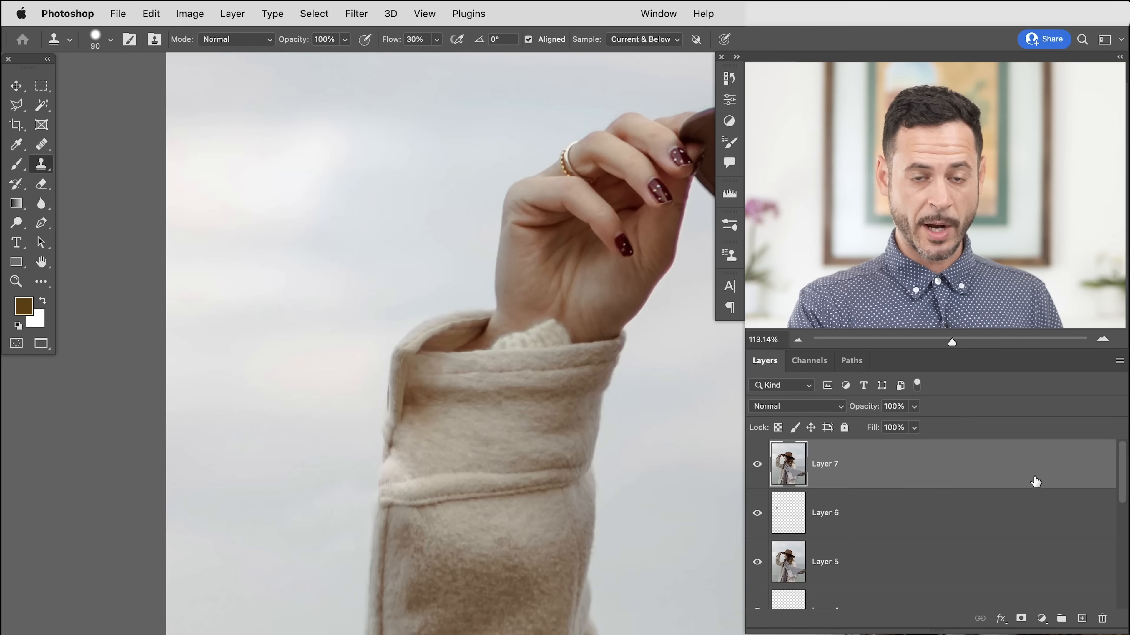
Select a rectangular area around the cuff and upper sleeve on Layer 7 and open it in Liquify
{"action": "key", "text": "m"}
{"action": "mouse_move", "coordinate": [273, 254]}
{"action": "left_mouse_down"}
{"action": "mouse_move", "coordinate": [660, 573]}
{"action": "mouse_move", "coordinate": [661, 609]}
{"action": "left_mouse_up"}
{"action": "left_click", "coordinate": [356, 13]}
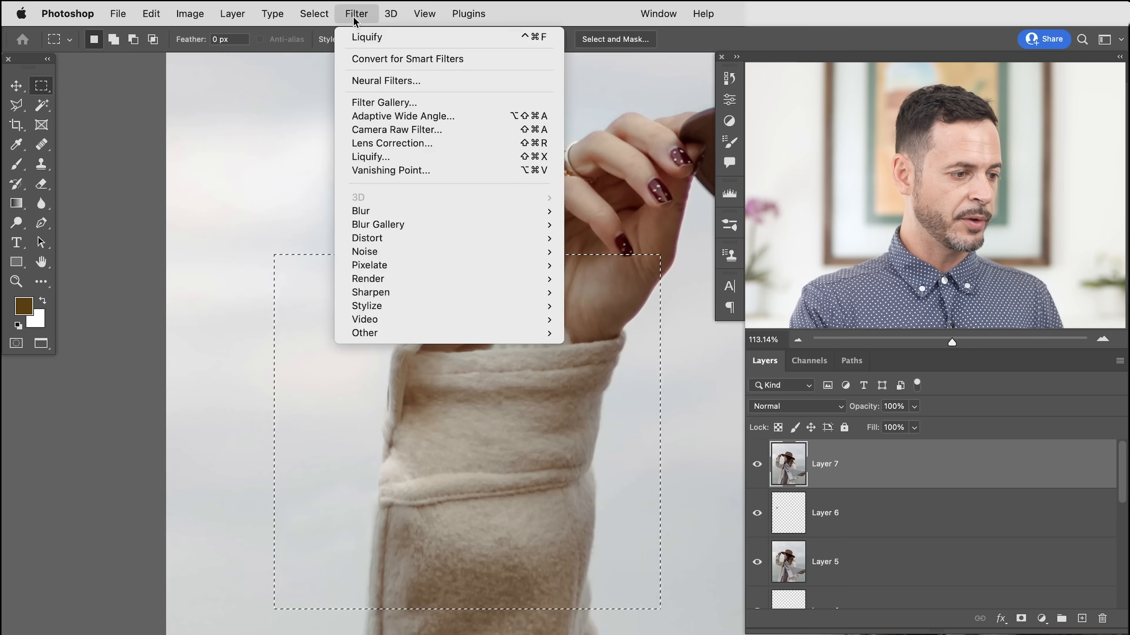
{"action": "left_click", "coordinate": [371, 163]}
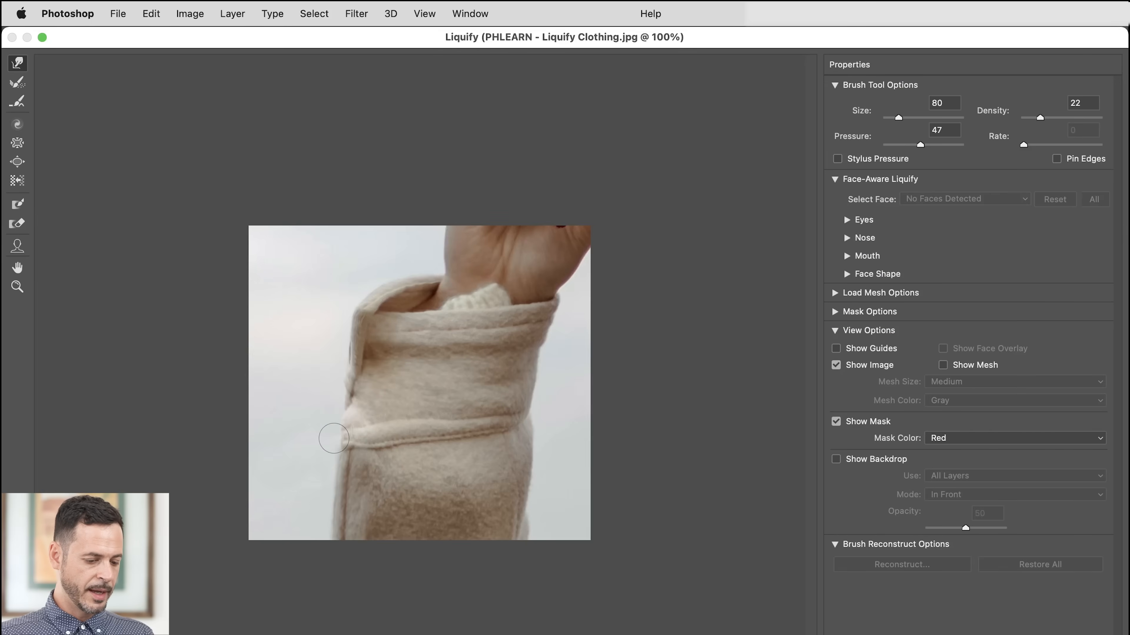
Push the sleeve's outer edge around the cuff's lower seam into shape in Liquify, enlarging the brush up to size 150
{"action": "key", "text": "super+equal"}
{"action": "key", "text": "bracketright"}
{"action": "key", "text": "bracketright"}
{"action": "key", "text": "bracketright"}
{"action": "mouse_move", "coordinate": [344, 526]}
{"action": "left_mouse_down"}
{"action": "mouse_move", "coordinate": [314, 450]}
{"action": "mouse_move", "coordinate": [289, 469]}
{"action": "left_mouse_up"}
{"action": "mouse_move", "coordinate": [290, 517]}
{"action": "left_mouse_down"}
{"action": "mouse_move", "coordinate": [332, 514]}
{"action": "mouse_move", "coordinate": [305, 513]}
{"action": "left_mouse_up"}
{"action": "key", "text": "bracketright"}
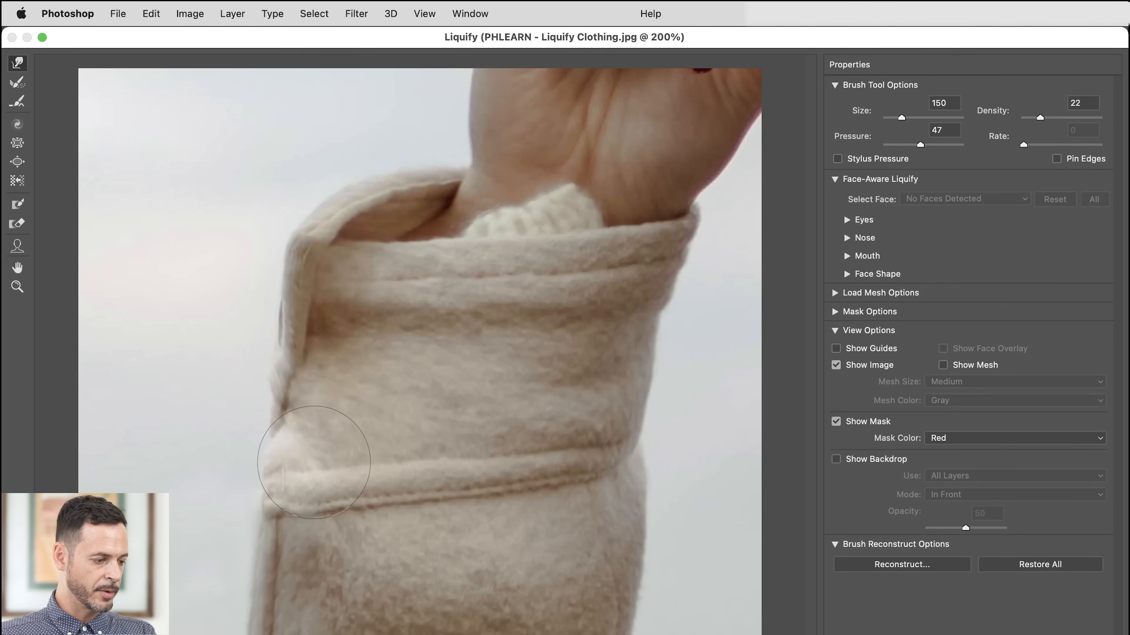
Refine the bulge at the lower seam's corner and the cuff's fold in Liquify with brush sizes 90 and 125, and apply the result
{"action": "key", "text": "bracketleft"}
{"action": "key", "text": "bracketleft"}
{"action": "key", "text": "bracketleft"}
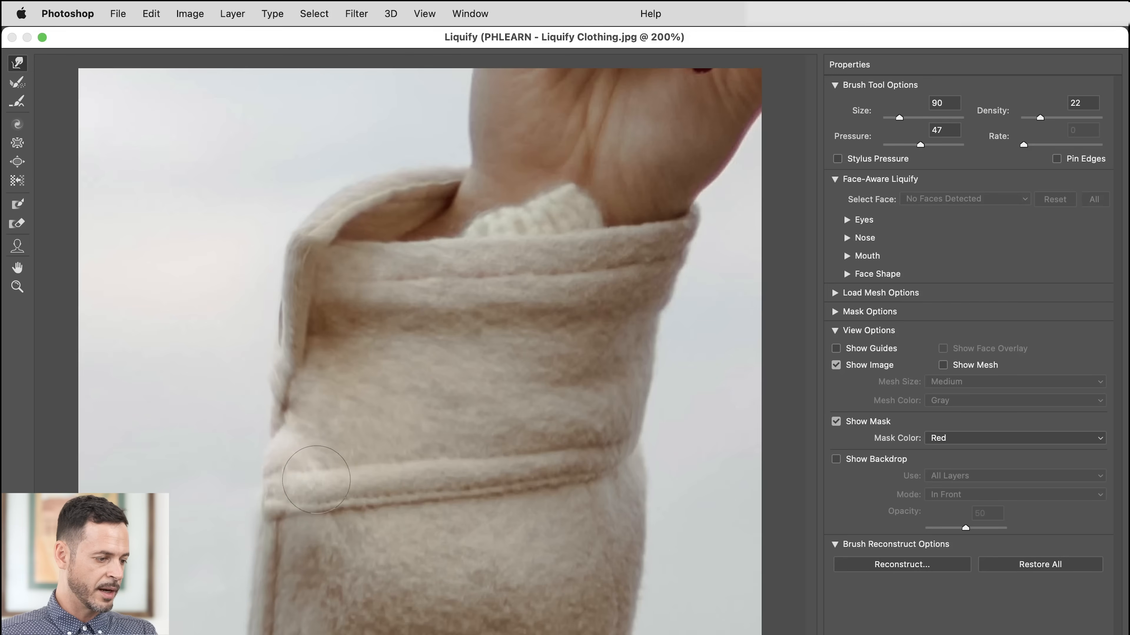
{"action": "key", "text": "bracketright"}
{"action": "key", "text": "bracketright"}
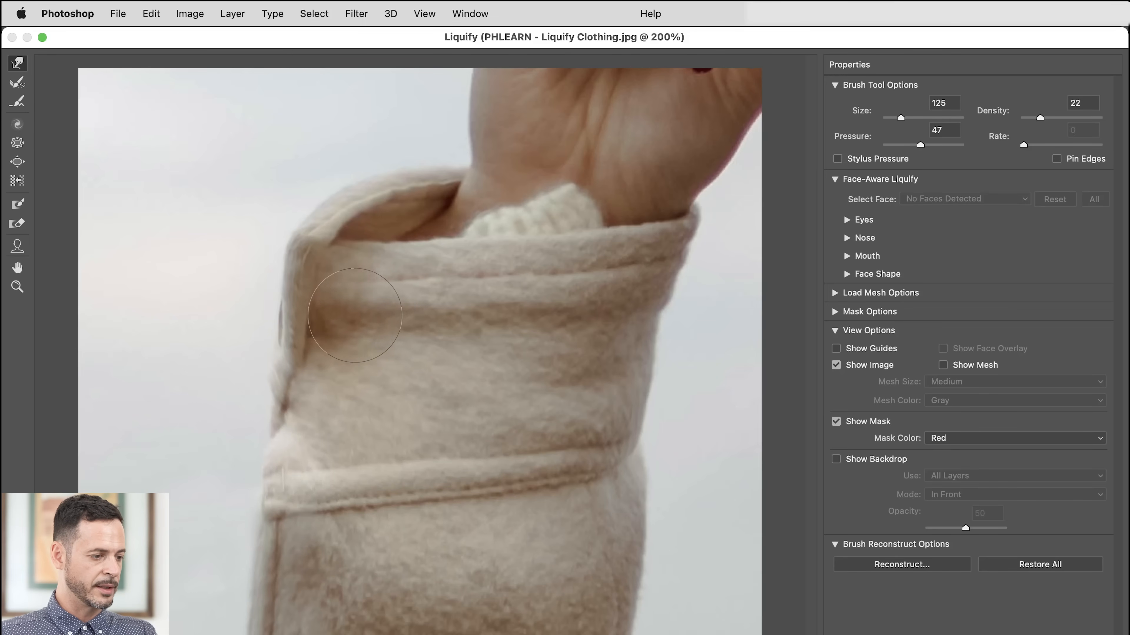
{"action": "key", "text": "bracketleft"}
{"action": "key", "text": "bracketleft"}
{"action": "key", "text": "bracketleft"}
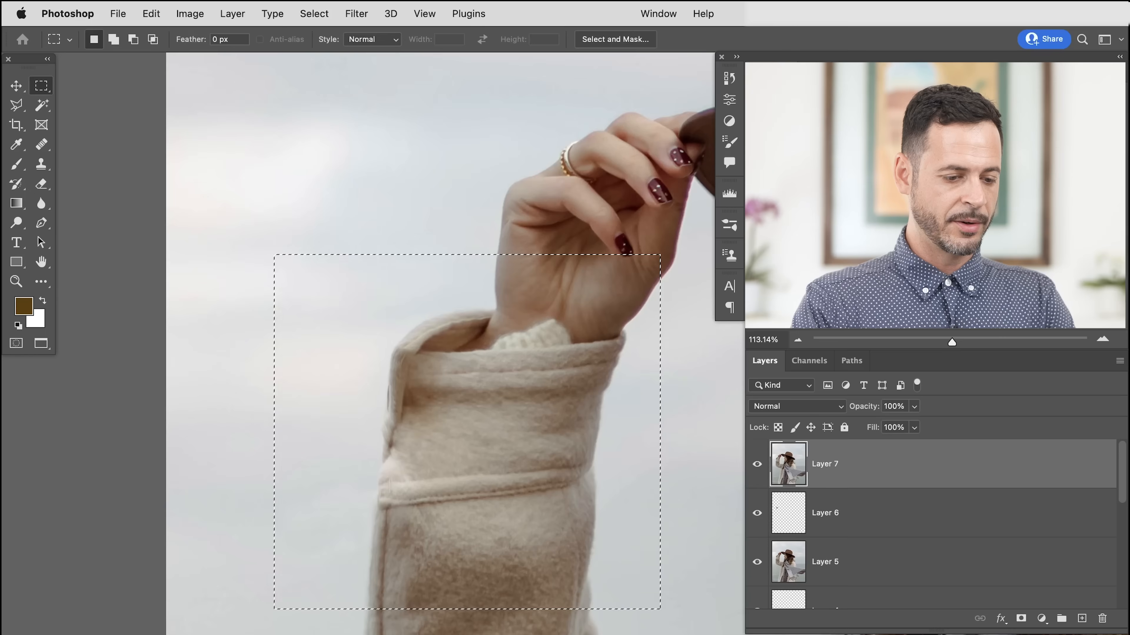
Clear the selection and compare the sleeve with and without Layer 7
{"action": "key", "text": "super+d"}
{"action": "left_click", "coordinate": [757, 464]}
{"action": "left_click", "coordinate": [755, 467]}
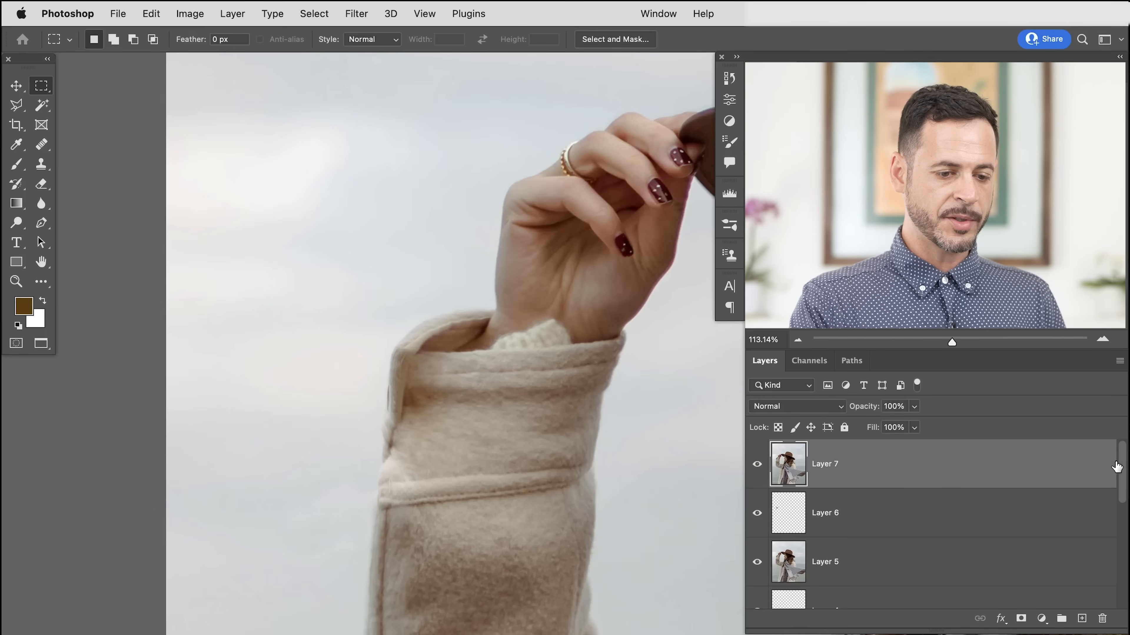
Group all retouching layers from Layer 7 down to Layer 1 above the Background
{"action": "scroll", "coordinate": [1001, 525], "scroll_direction": "down", "scroll_amount": 8}
{"action": "left_click", "coordinate": [940, 538], "text": "shift"}
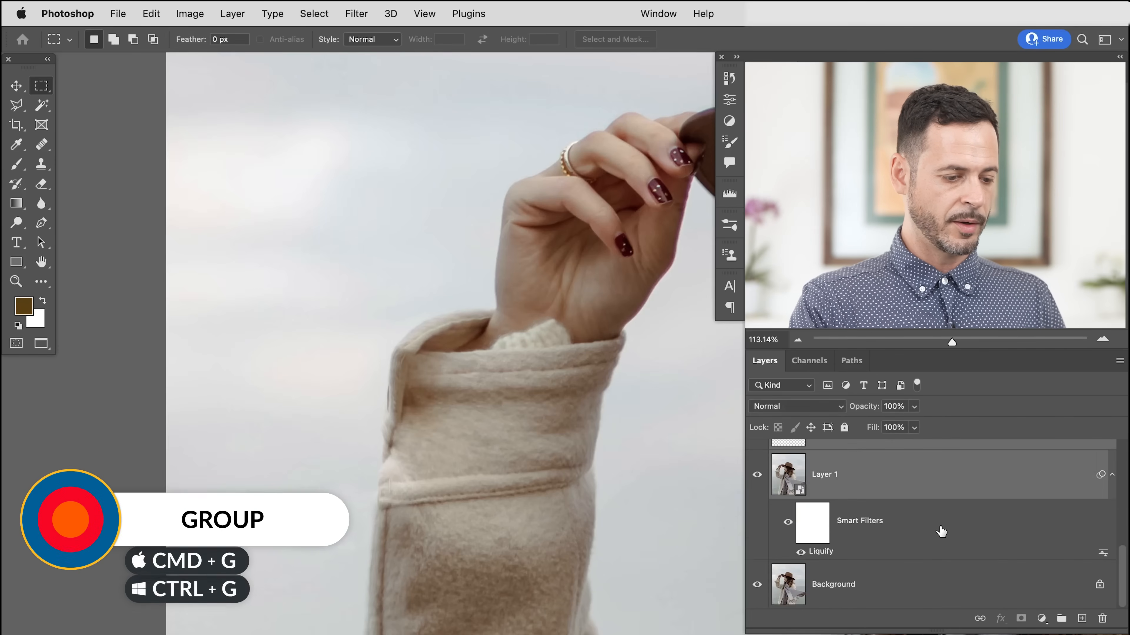
{"action": "key", "text": "super+g"}
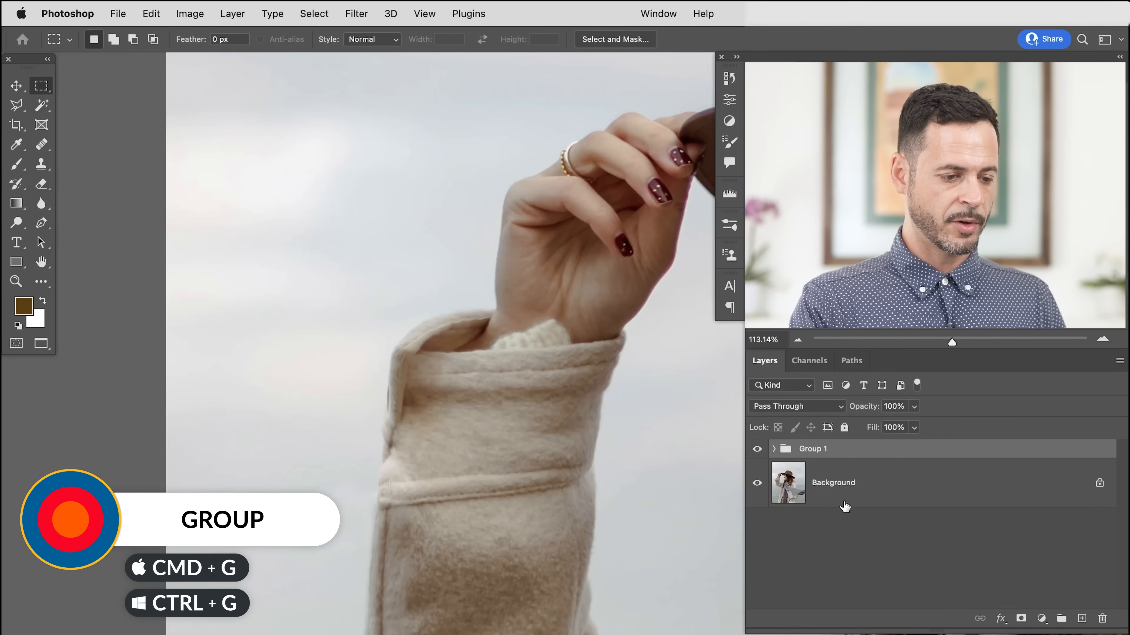
Compare the sleeve with and without the grouped retouching several times
{"action": "left_click", "coordinate": [756, 449]}
{"action": "left_click", "coordinate": [756, 449]}
{"action": "left_click", "coordinate": [756, 450]}
{"action": "left_click", "coordinate": [756, 449]}
{"action": "left_click", "coordinate": [756, 449]}
{"action": "left_click", "coordinate": [755, 449]}
{"action": "left_click", "coordinate": [756, 449]}
{"action": "left_click", "coordinate": [756, 449]}
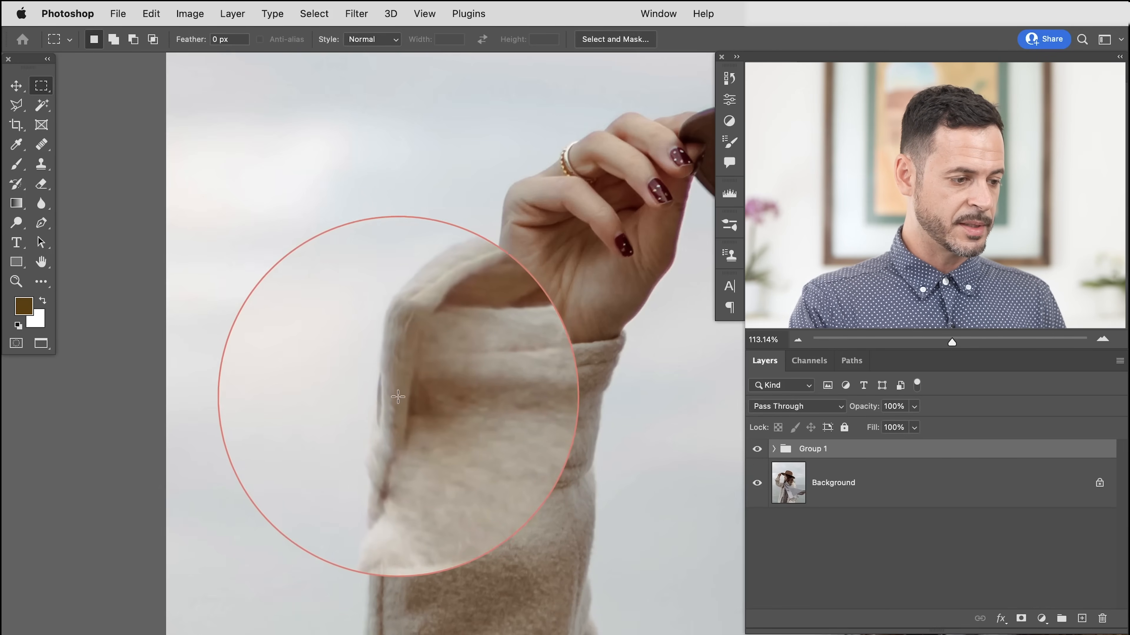
Add a layer above Group 1 and heal the upper part of the cuff's fold with the Healing Brush at size 35
{"action": "key", "text": "super+equal"}
{"action": "key", "text": "super+shift+alt+n"}
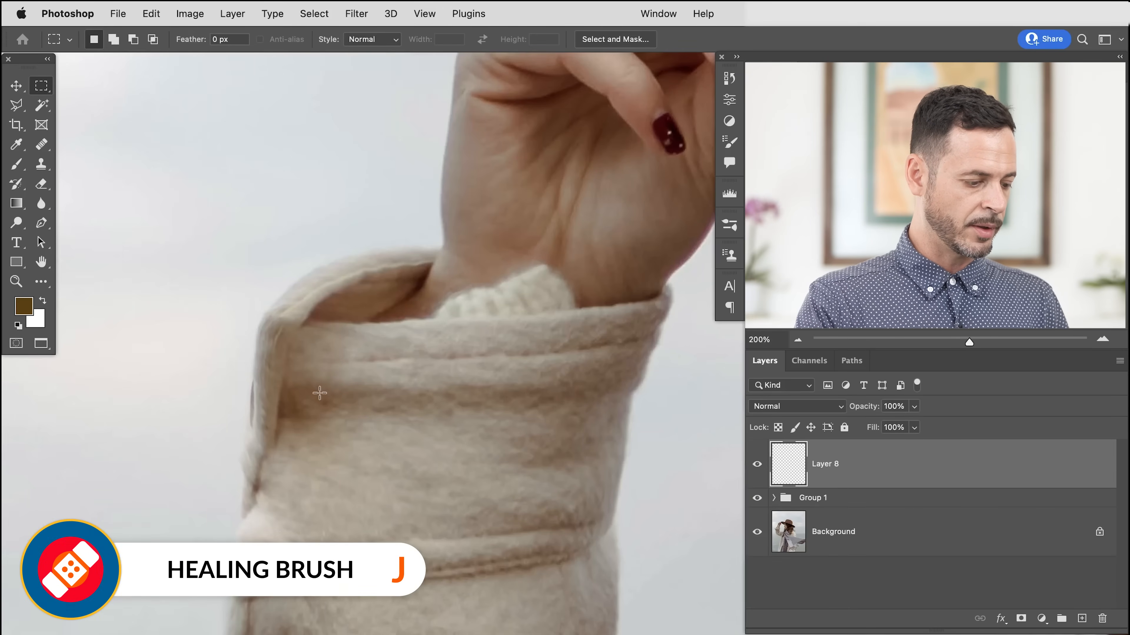
{"action": "key", "text": "j"}
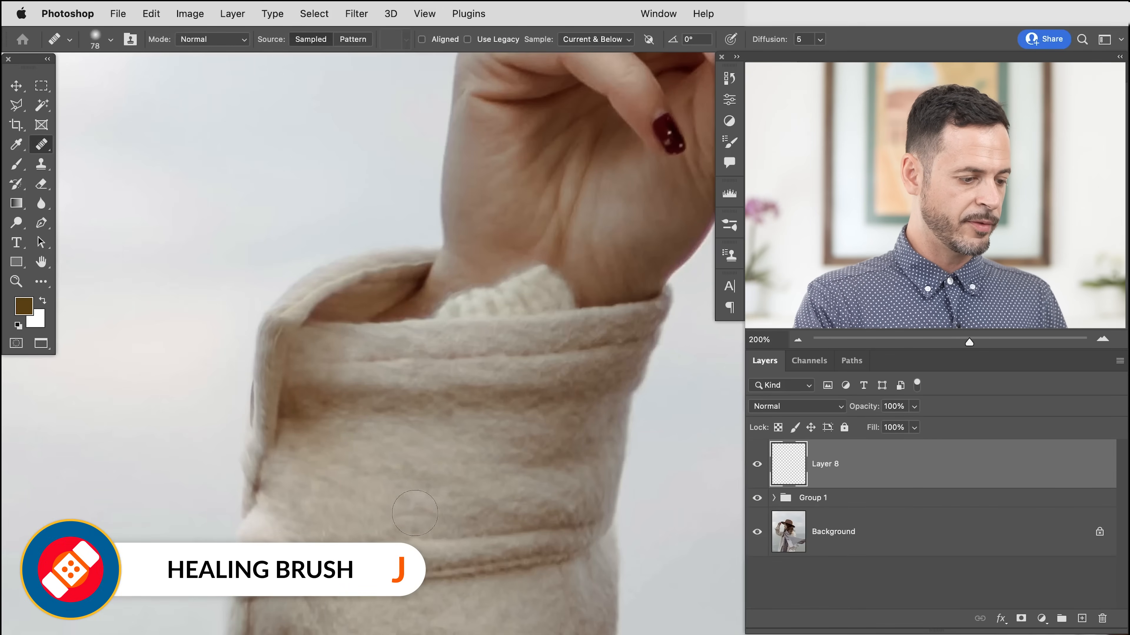
{"action": "scroll", "coordinate": [411, 461], "scroll_direction": "down", "scroll_amount": 5}
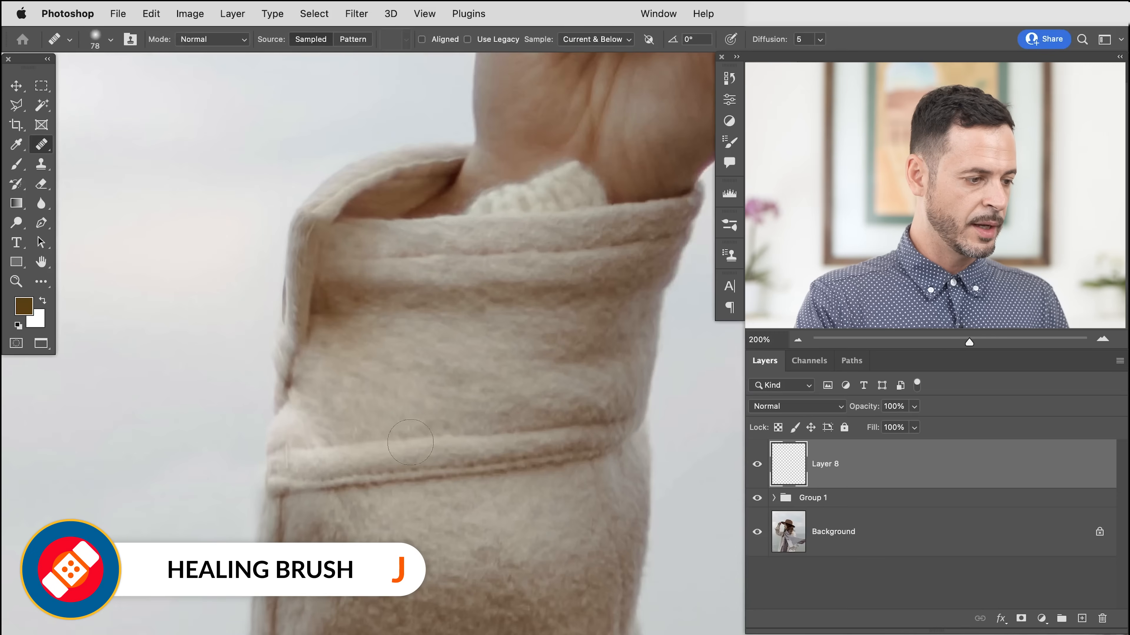
{"action": "left_click_drag", "start_coordinate": [309, 265], "coordinate": [299, 271]}
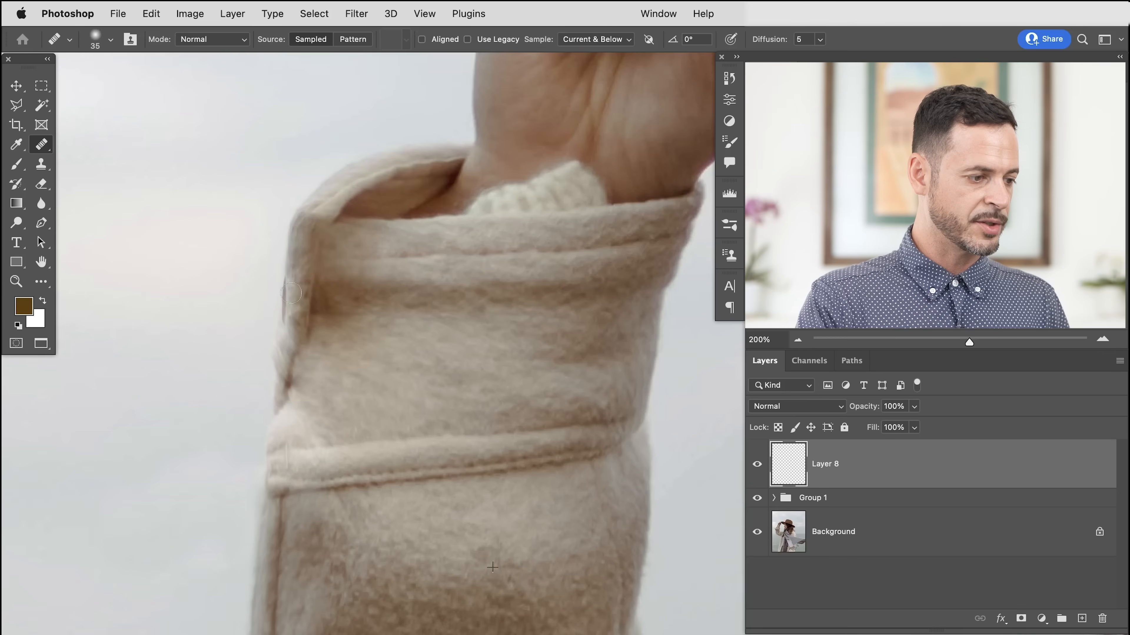
Add a layer and clean up the outer edge of the cuff's fold with the Clone Stamp, reducing the brush to size 26
{"action": "key", "text": "super+shift+alt+n"}
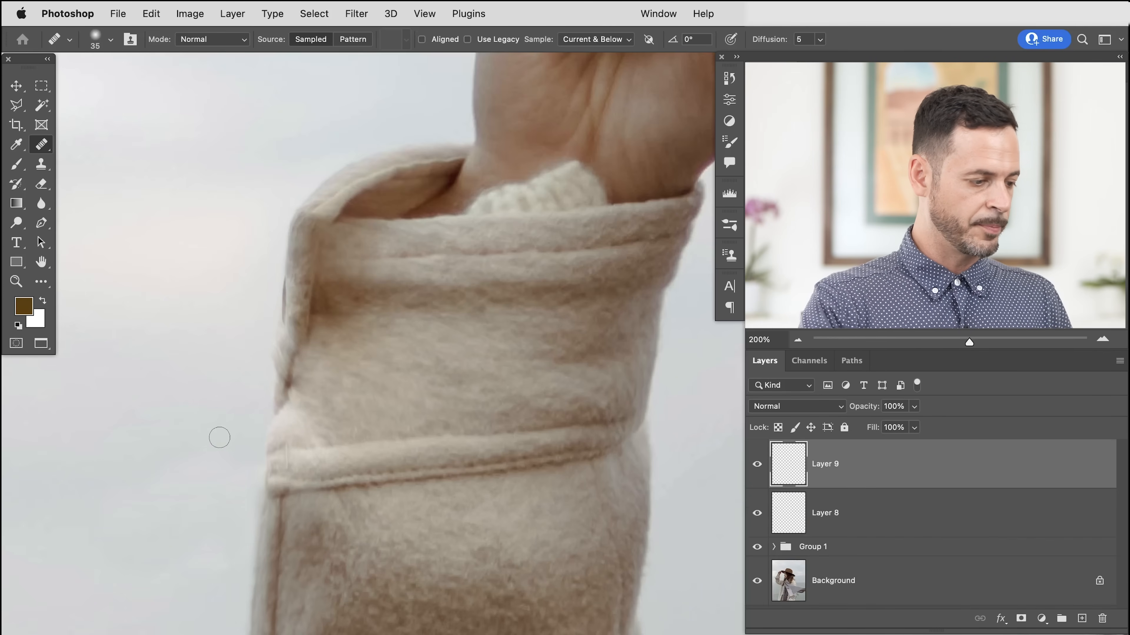
{"action": "key", "text": "s"}
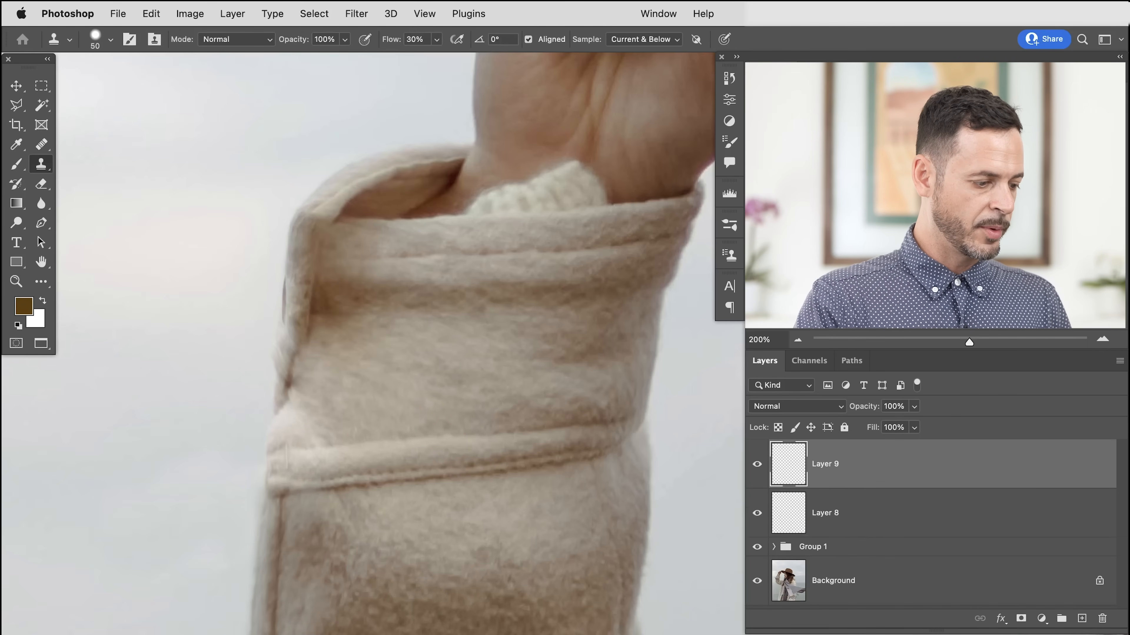
{"action": "scroll", "coordinate": [311, 463], "scroll_direction": "down", "scroll_amount": 5}
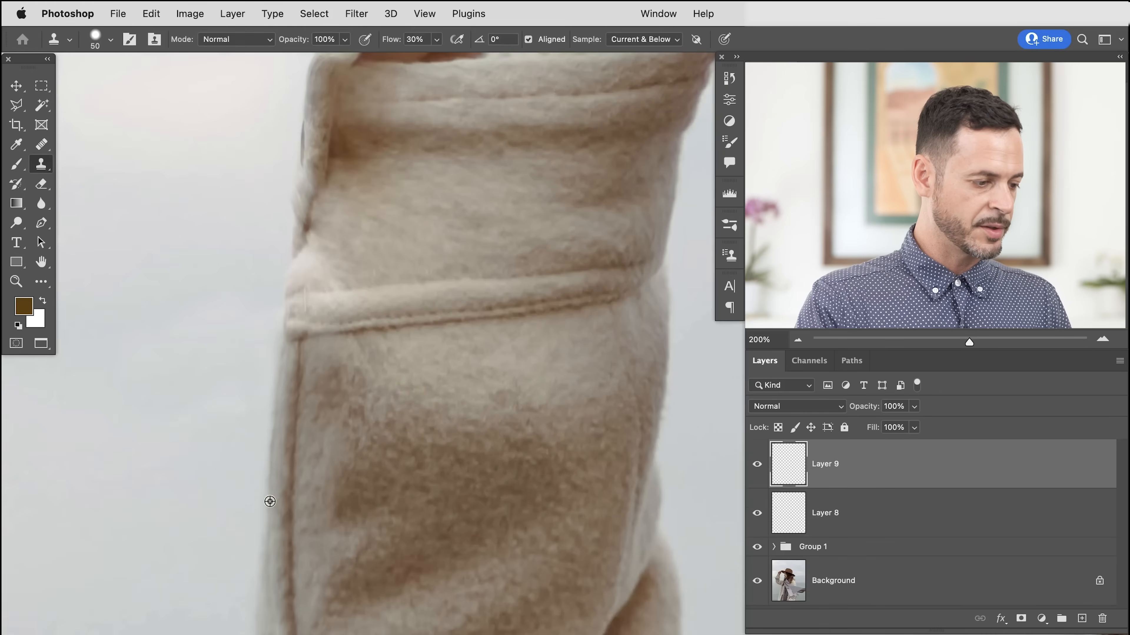
{"action": "scroll", "coordinate": [269, 499], "scroll_direction": "up", "scroll_amount": 5}
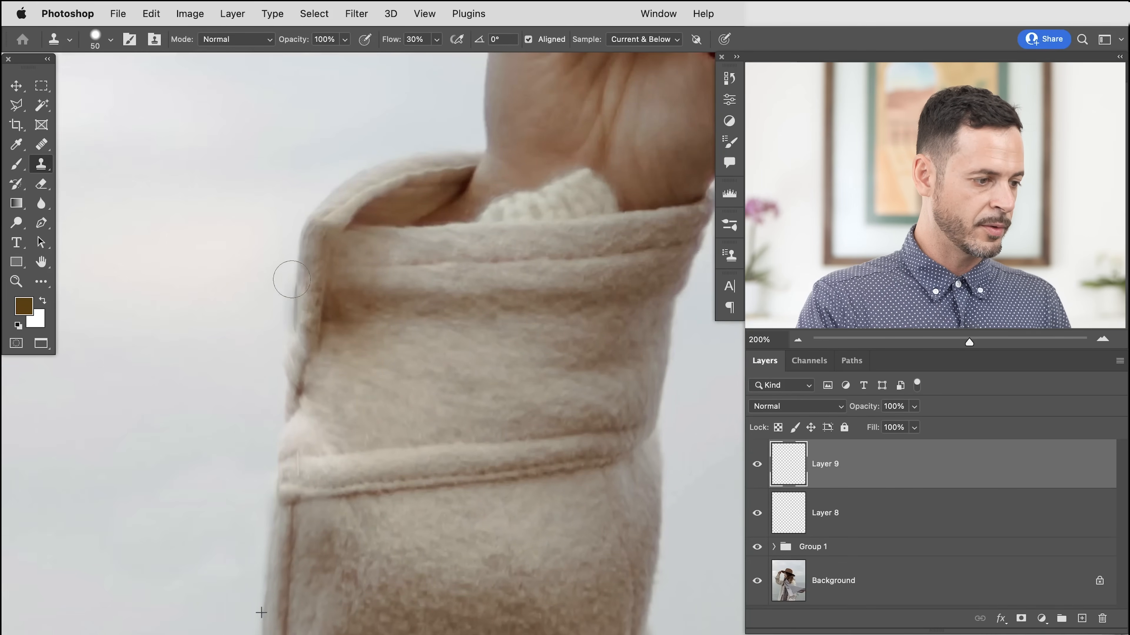
{"action": "key", "text": "super+z"}
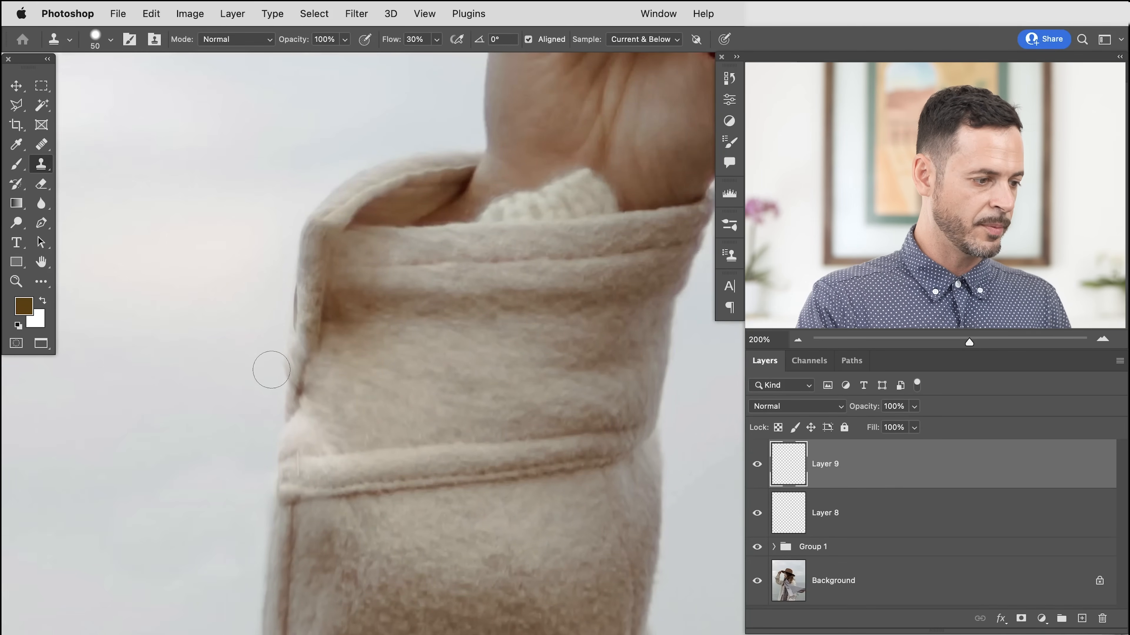
{"action": "left_click_drag", "start_coordinate": [290, 339], "coordinate": [276, 338]}
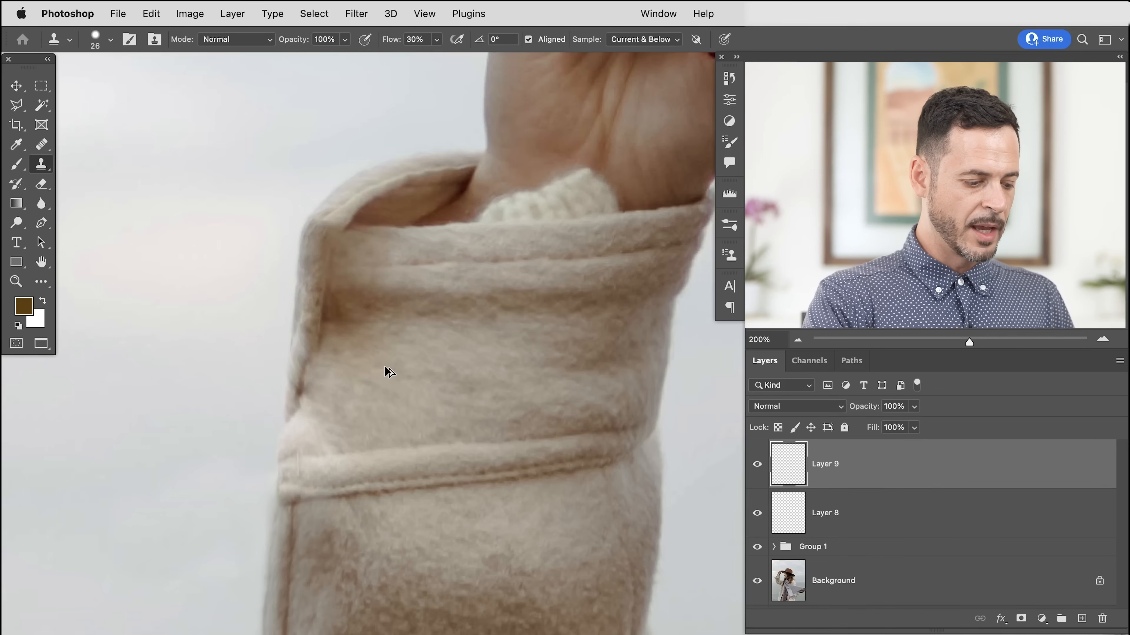
Add a layer and clone the shadow along the fold's inner edge with the Clone Stamp at size 29, undoing unwanted strokes
{"action": "key", "text": "super+alt+shift+n"}
{"action": "mouse_move", "coordinate": [336, 310]}
{"action": "left_mouse_down"}
{"action": "mouse_move", "coordinate": [356, 310]}
{"action": "mouse_move", "coordinate": [323, 314]}
{"action": "left_mouse_up"}
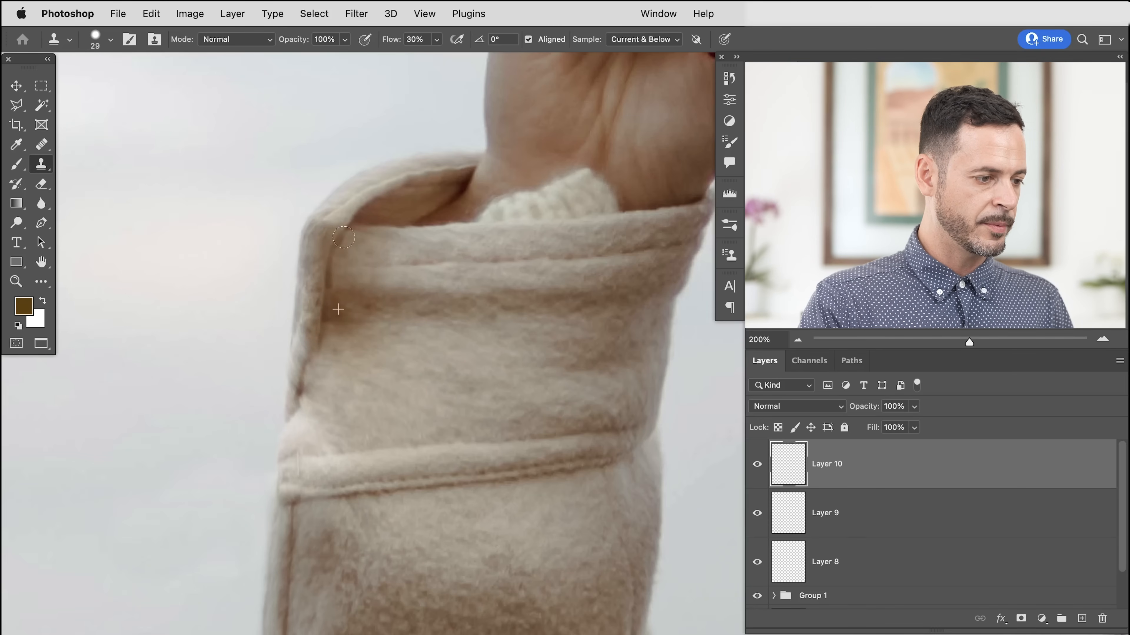
{"action": "key", "text": "super+z"}
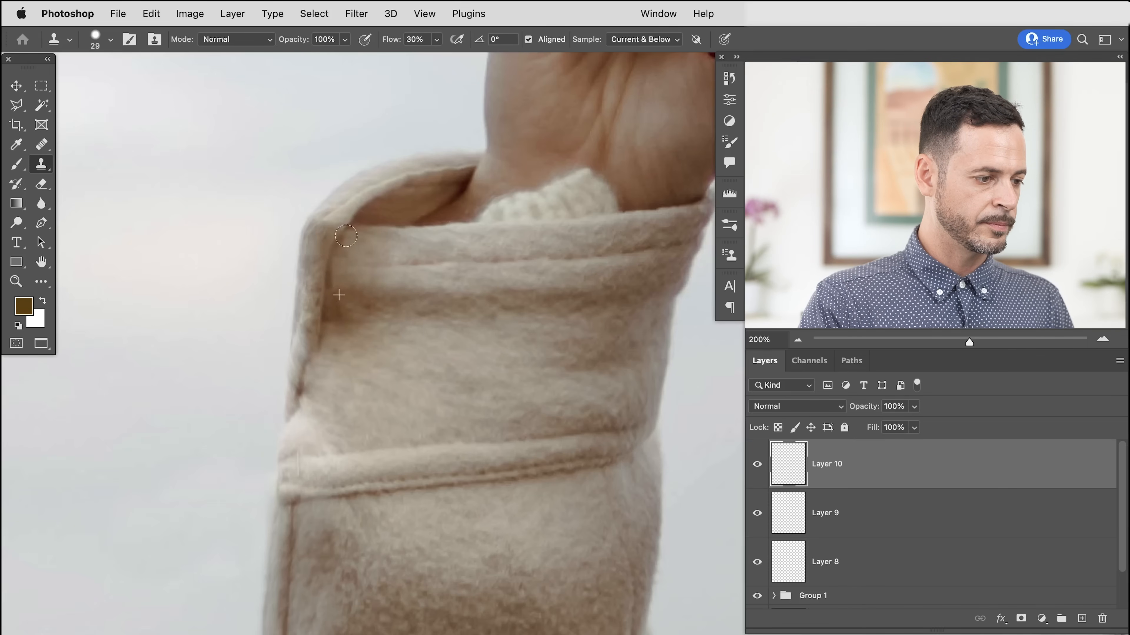
{"action": "left_click", "coordinate": [327, 315], "text": "alt"}
{"action": "left_click_drag", "start_coordinate": [331, 273], "coordinate": [335, 281]}
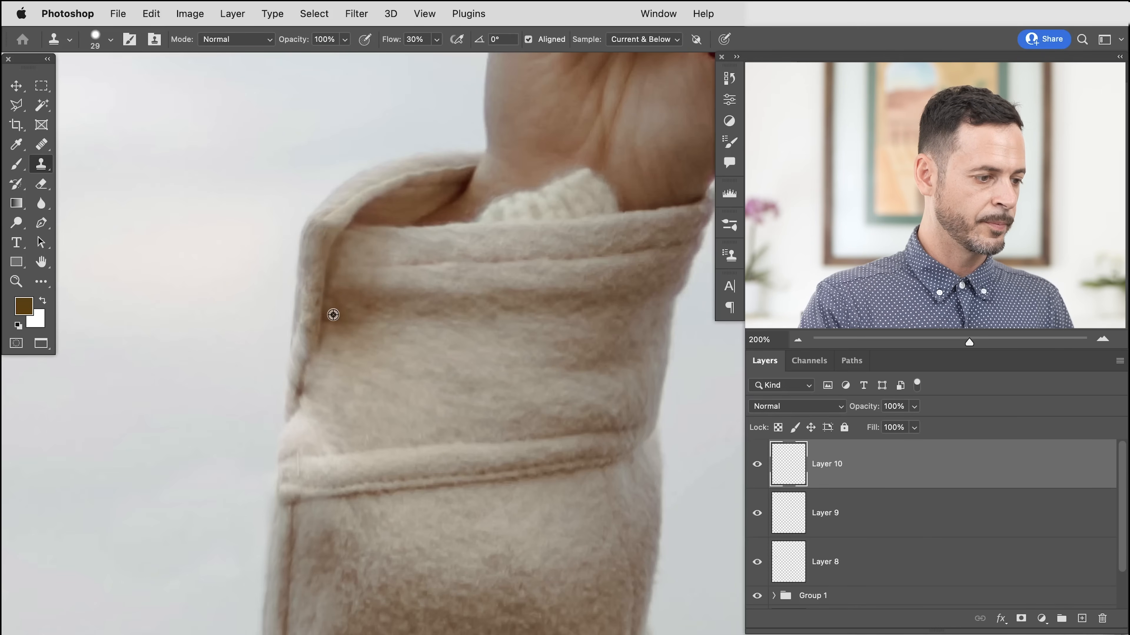
{"action": "left_click_drag", "start_coordinate": [331, 295], "coordinate": [325, 344]}
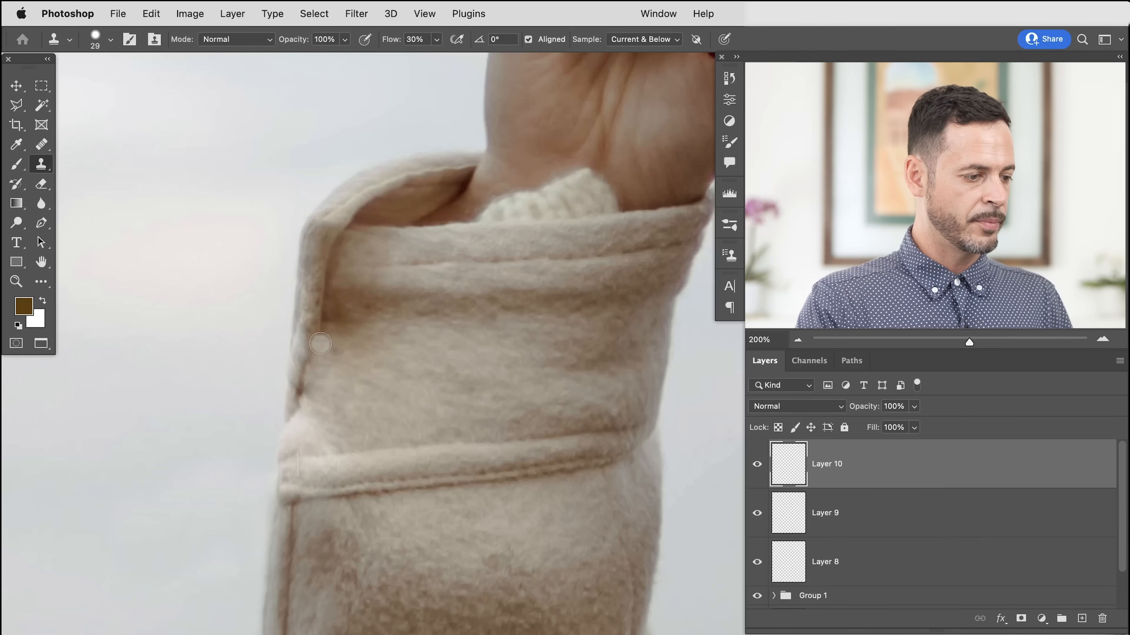
{"action": "key", "text": "ctrl+z"}
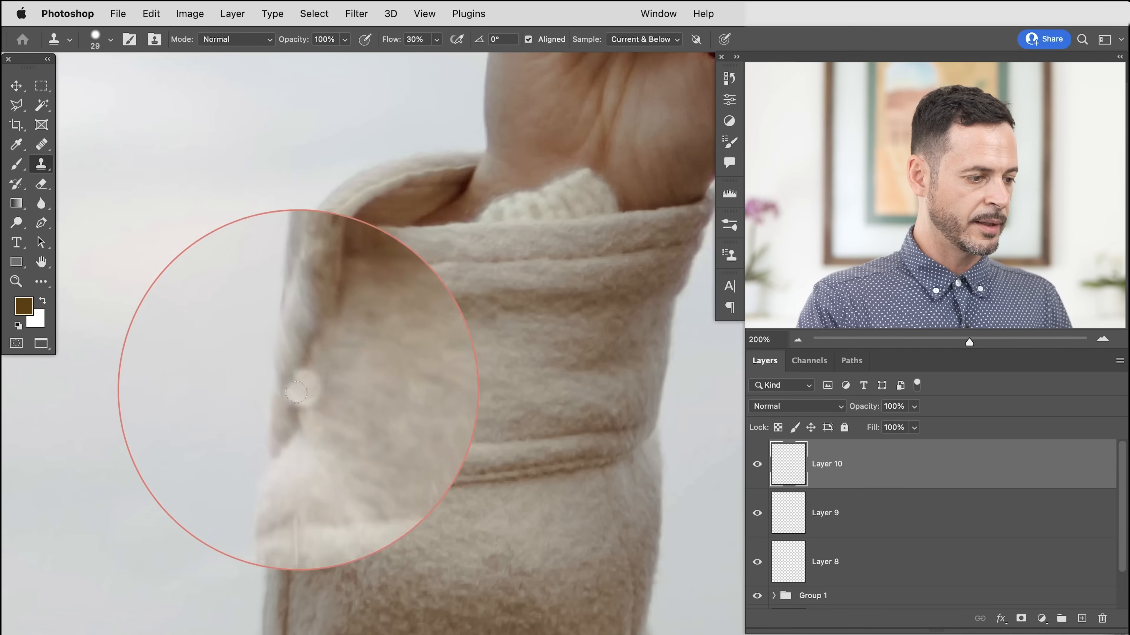
Add a layer and clone a strip of the fold's edge onto the empty background beside the cuff, using Clone Stamp size 47
{"action": "key", "text": "ctrl+shift+alt+n"}
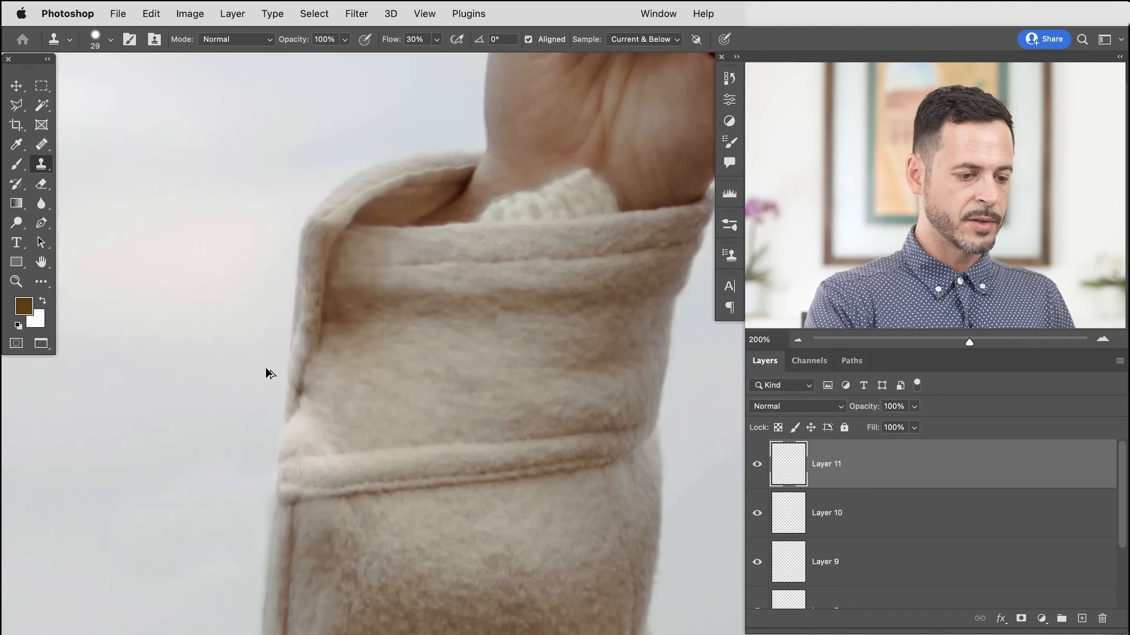
{"action": "left_click_drag", "start_coordinate": [312, 278], "coordinate": [330, 279], "text": "ctrl+alt"}
{"action": "mouse_move", "coordinate": [236, 296]}
{"action": "left_mouse_down"}
{"action": "mouse_move", "coordinate": [251, 227]}
{"action": "mouse_move", "coordinate": [253, 279]}
{"action": "mouse_move", "coordinate": [258, 265]}
{"action": "mouse_move", "coordinate": [240, 314]}
{"action": "mouse_move", "coordinate": [265, 276]}
{"action": "mouse_move", "coordinate": [236, 334]}
{"action": "mouse_move", "coordinate": [229, 293]}
{"action": "mouse_move", "coordinate": [238, 327]}
{"action": "mouse_move", "coordinate": [267, 281]}
{"action": "mouse_move", "coordinate": [227, 324]}
{"action": "mouse_move", "coordinate": [246, 280]}
{"action": "mouse_move", "coordinate": [227, 340]}
{"action": "mouse_move", "coordinate": [247, 248]}
{"action": "left_mouse_up"}
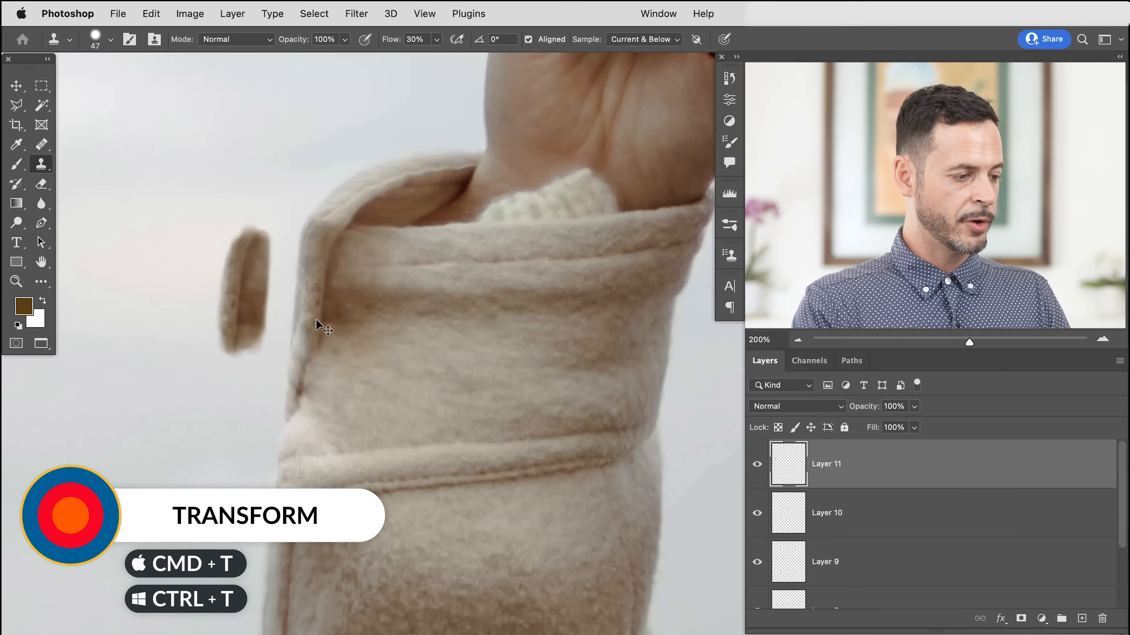
Move the cloned strip onto the lower part of the cuff's fold and warp it to follow the fold's edge
{"action": "key", "text": "super+t"}
{"action": "mouse_move", "coordinate": [257, 325]}
{"action": "left_mouse_down"}
{"action": "mouse_move", "coordinate": [309, 301]}
{"action": "mouse_move", "coordinate": [319, 391]}
{"action": "left_mouse_up"}
{"action": "right_click", "coordinate": [319, 379]}
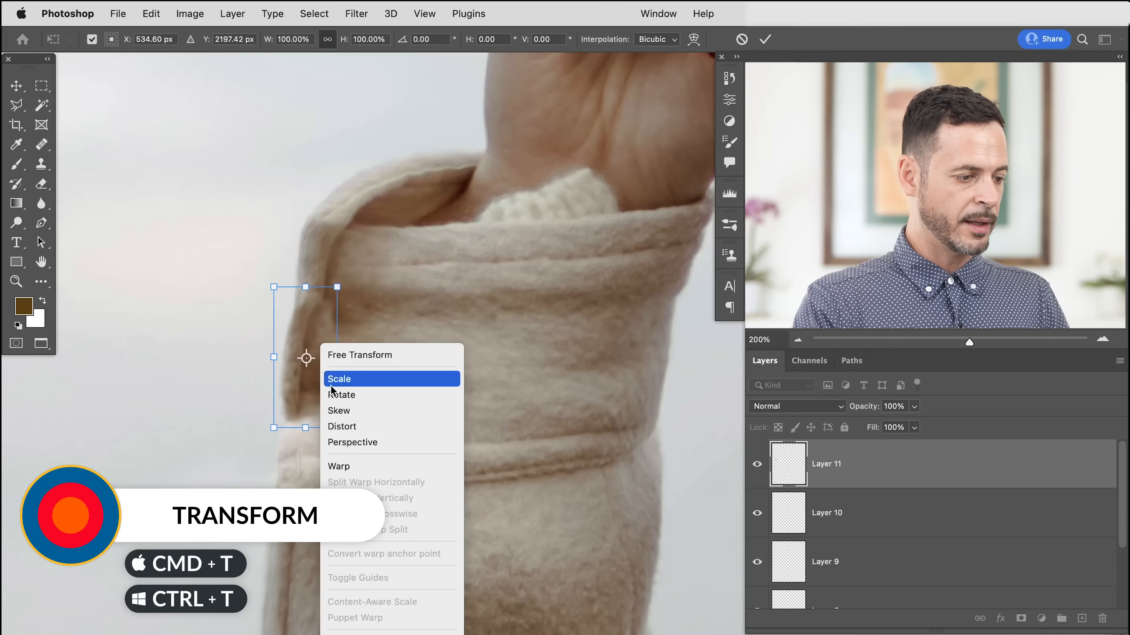
{"action": "left_click", "coordinate": [356, 467]}
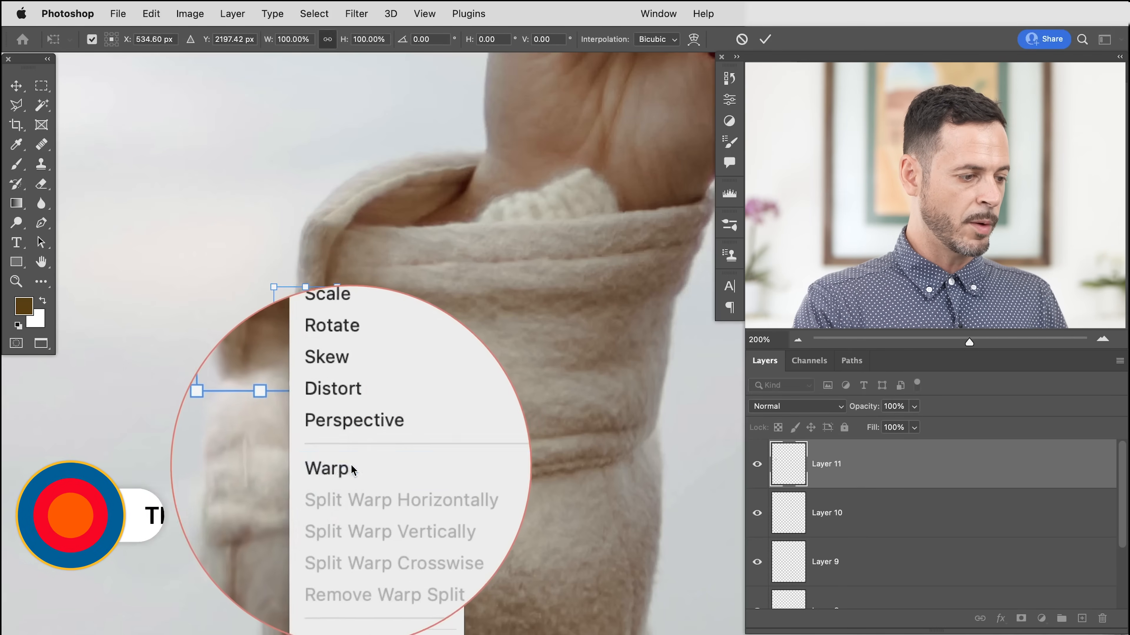
{"action": "left_click_drag", "start_coordinate": [314, 367], "coordinate": [333, 287]}
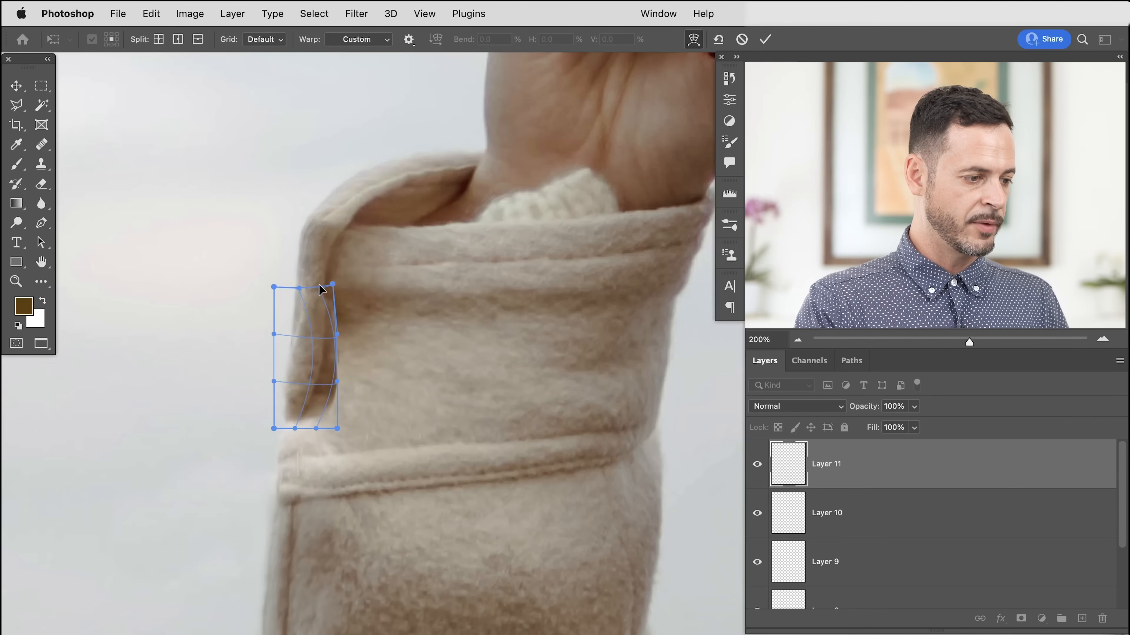
{"action": "left_click_drag", "start_coordinate": [290, 426], "coordinate": [284, 415]}
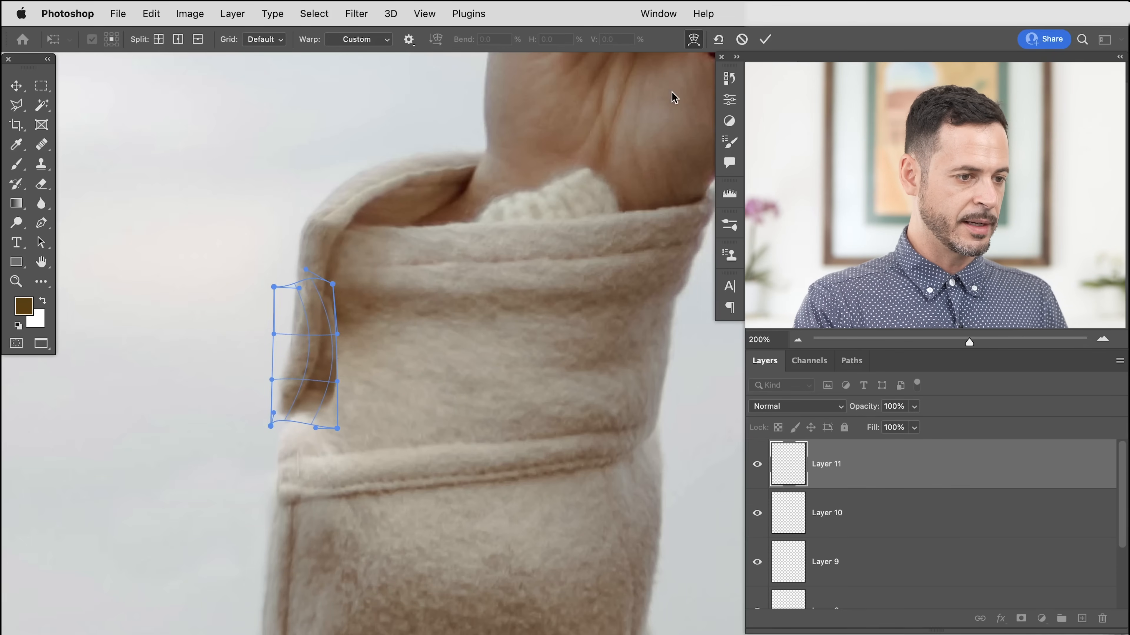
{"action": "left_click", "coordinate": [765, 40]}
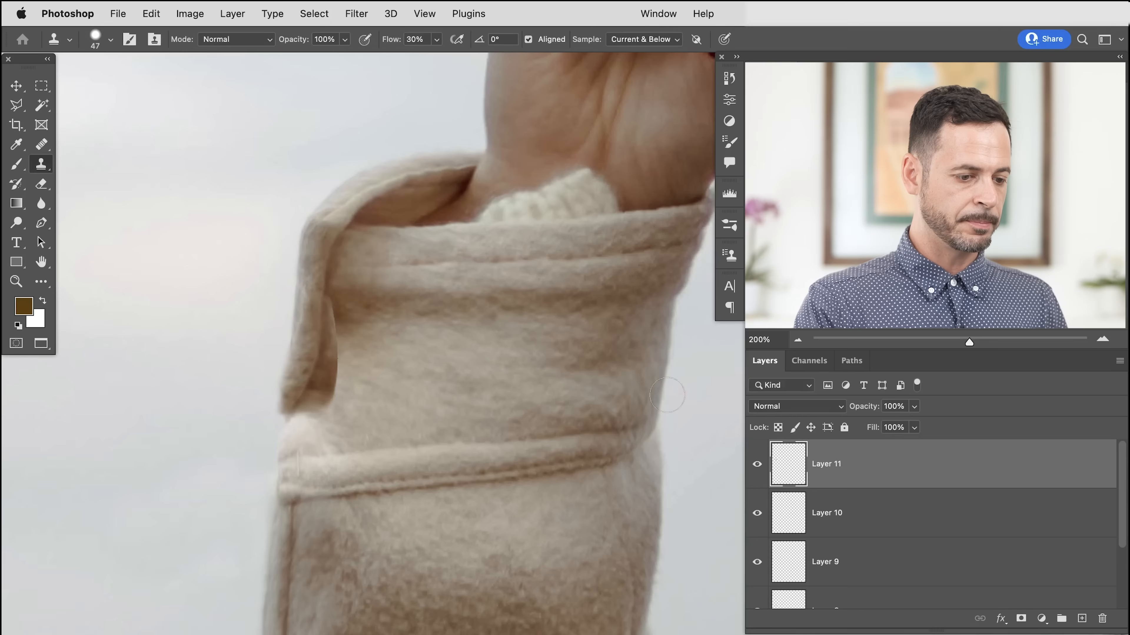
Add a layer mask to Layer 11 and paint black around the strip's inner and outer edges to blend it into the cuff
{"action": "key", "text": "super+m"}
{"action": "key", "text": "b"}
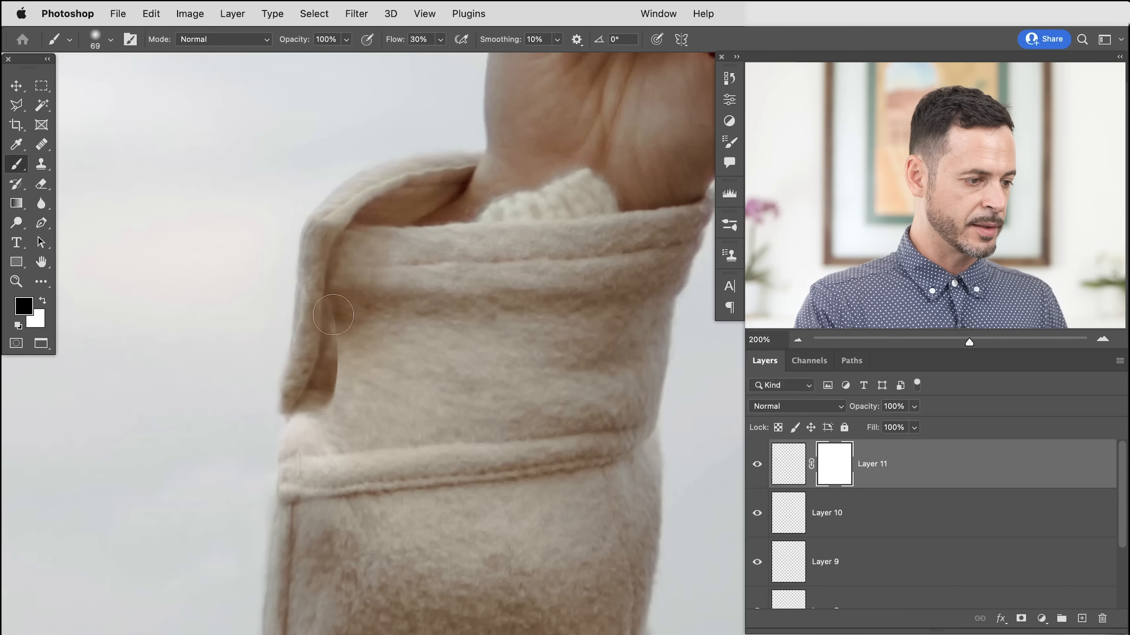
{"action": "mouse_move", "coordinate": [338, 316]}
{"action": "left_mouse_down"}
{"action": "mouse_move", "coordinate": [330, 315]}
{"action": "mouse_move", "coordinate": [337, 346]}
{"action": "left_mouse_up"}
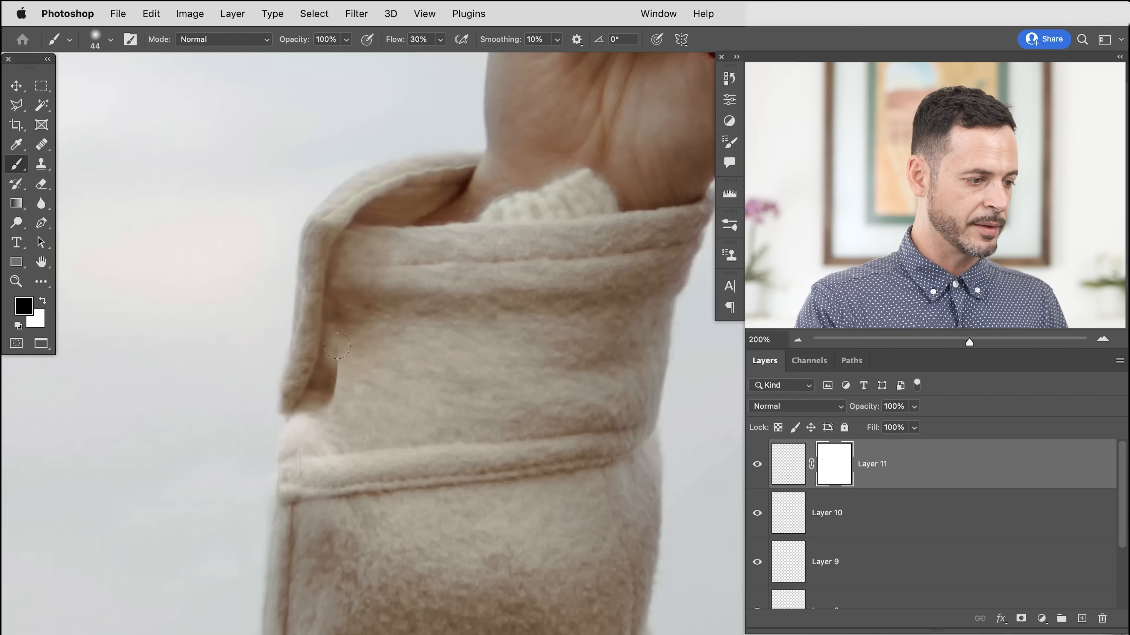
{"action": "left_click_drag", "start_coordinate": [328, 391], "coordinate": [334, 391]}
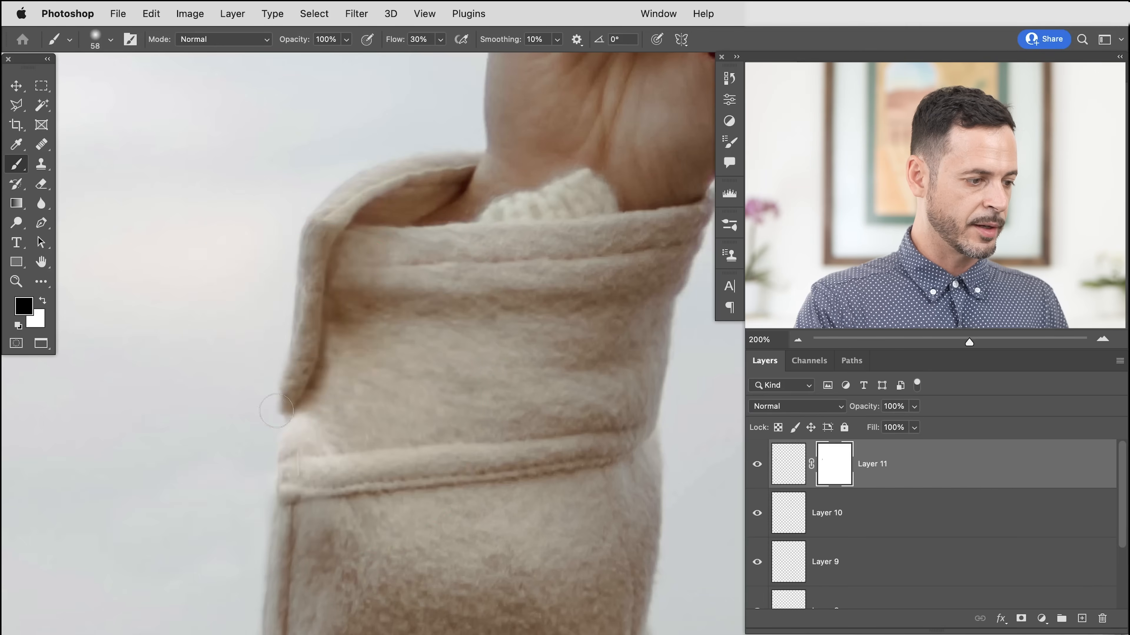
{"action": "left_click_drag", "start_coordinate": [276, 411], "coordinate": [278, 368]}
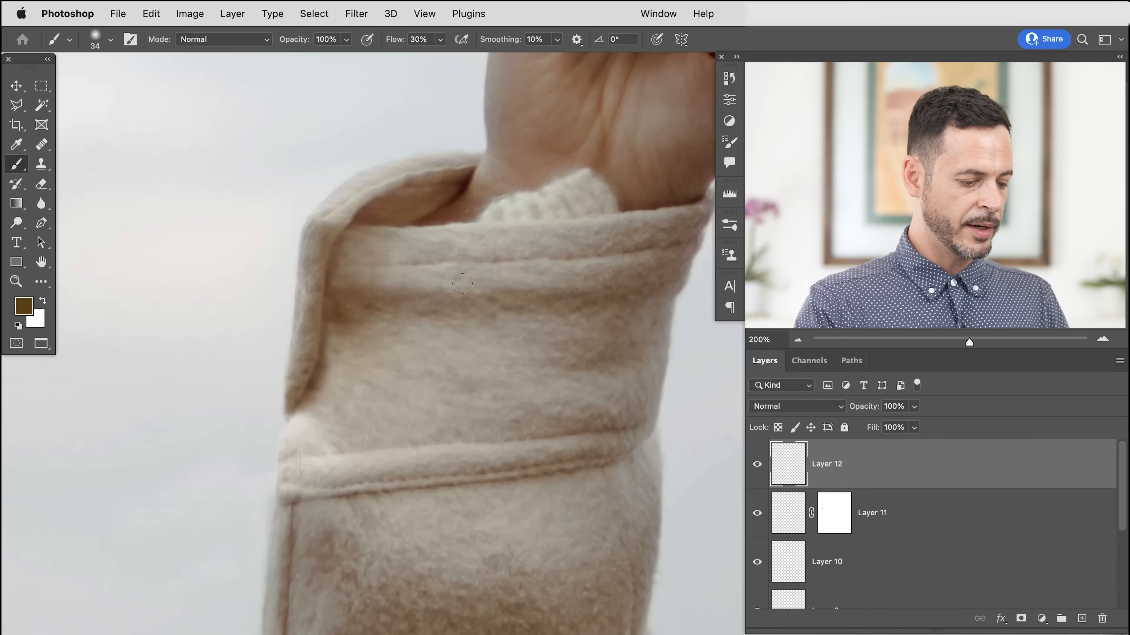
Heal the pale fabric below the lower end of the cuff's fold with the Healing Brush at size 58
{"action": "key", "text": "j"}
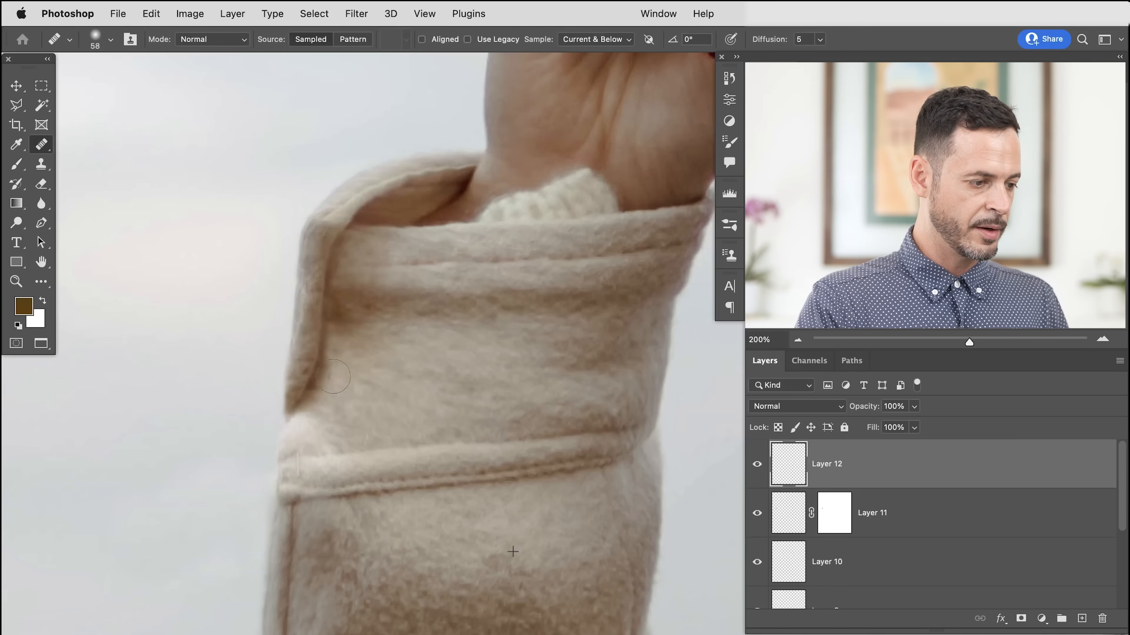
{"action": "left_click_drag", "start_coordinate": [310, 409], "coordinate": [309, 420]}
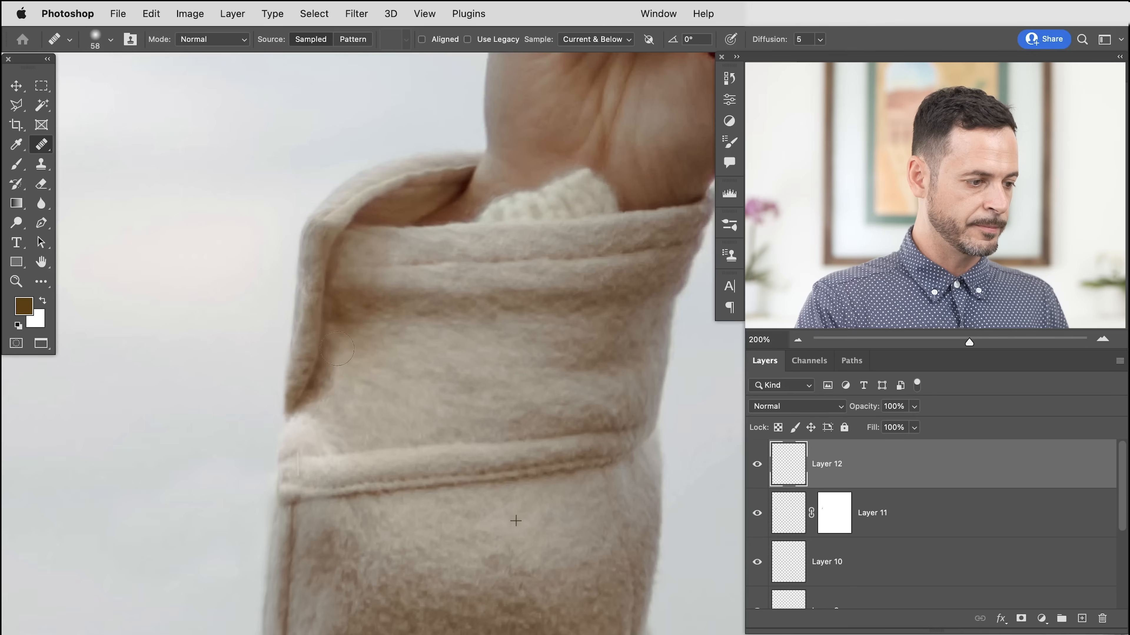
{"action": "mouse_move", "coordinate": [321, 405]}
{"action": "left_mouse_down"}
{"action": "mouse_move", "coordinate": [290, 424]}
{"action": "mouse_move", "coordinate": [299, 431]}
{"action": "mouse_move", "coordinate": [296, 417]}
{"action": "left_mouse_up"}
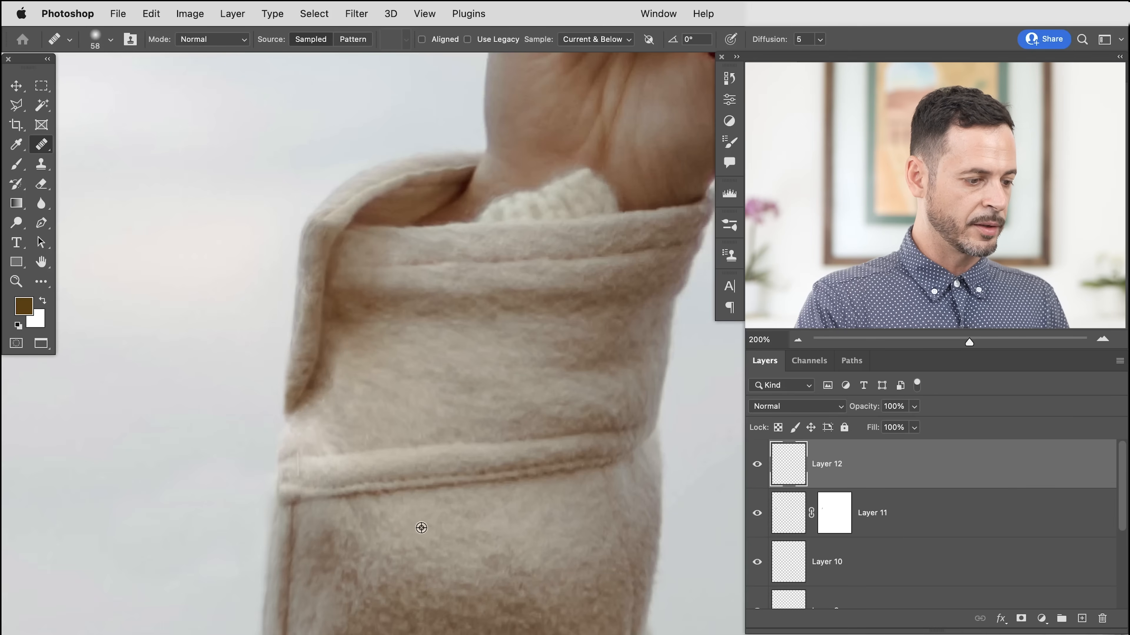
Clone sleeve edge and fabric over the pale bulge between the fold's lower end and the seam, using Clone Stamp sizes 47 and 43
{"action": "key", "text": "s"}
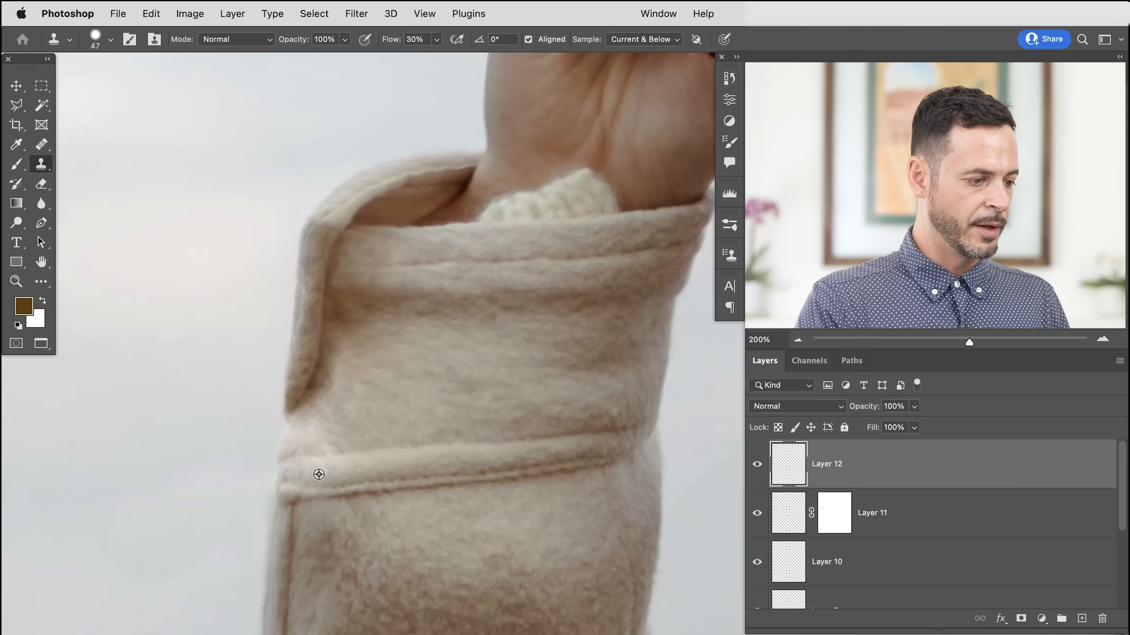
{"action": "left_click", "coordinate": [268, 566], "text": "alt"}
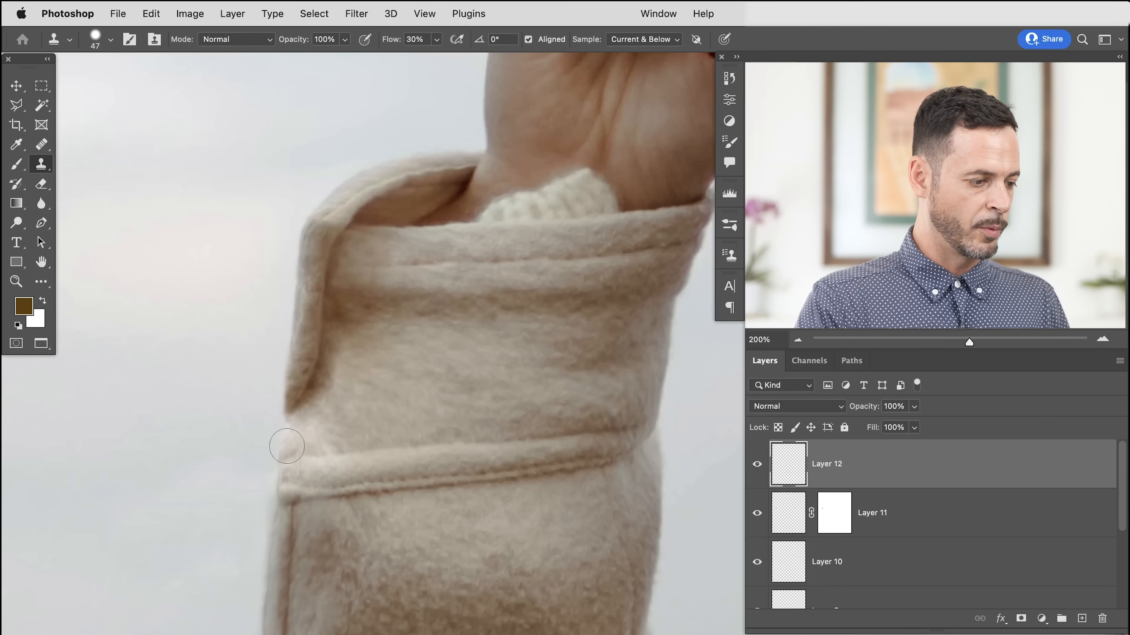
{"action": "mouse_move", "coordinate": [283, 440]}
{"action": "left_mouse_down"}
{"action": "mouse_move", "coordinate": [299, 414]}
{"action": "mouse_move", "coordinate": [298, 449]}
{"action": "mouse_move", "coordinate": [306, 440]}
{"action": "mouse_move", "coordinate": [308, 428]}
{"action": "mouse_move", "coordinate": [286, 452]}
{"action": "mouse_move", "coordinate": [340, 460]}
{"action": "mouse_move", "coordinate": [307, 471]}
{"action": "mouse_move", "coordinate": [300, 460]}
{"action": "mouse_move", "coordinate": [293, 471]}
{"action": "mouse_move", "coordinate": [335, 439]}
{"action": "left_mouse_up"}
{"action": "left_click", "coordinate": [329, 455], "text": "alt"}
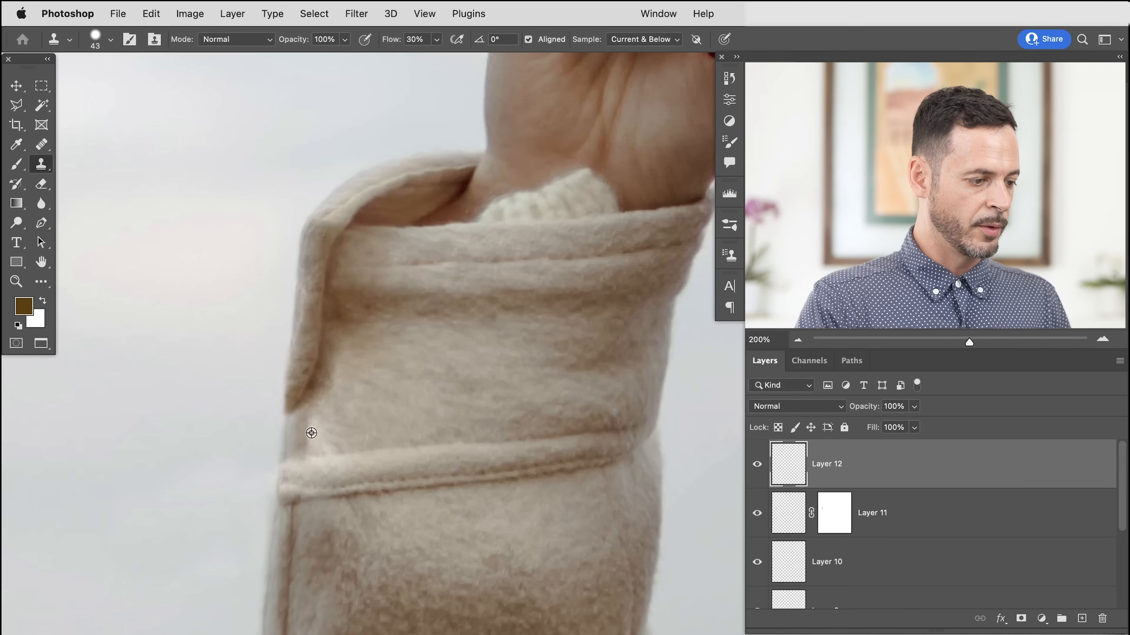
{"action": "mouse_move", "coordinate": [332, 416]}
{"action": "left_mouse_down"}
{"action": "mouse_move", "coordinate": [335, 376]}
{"action": "mouse_move", "coordinate": [307, 414]}
{"action": "mouse_move", "coordinate": [304, 390]}
{"action": "mouse_move", "coordinate": [320, 374]}
{"action": "mouse_move", "coordinate": [311, 395]}
{"action": "mouse_move", "coordinate": [332, 390]}
{"action": "mouse_move", "coordinate": [335, 337]}
{"action": "mouse_move", "coordinate": [337, 369]}
{"action": "mouse_move", "coordinate": [323, 369]}
{"action": "mouse_move", "coordinate": [336, 345]}
{"action": "left_mouse_up"}
Refine the lower tip of the cuff's fold by cloning nearby fabric and edge with Clone Stamp sizes between 40 and 18
{"action": "left_click", "coordinate": [361, 330], "text": "alt"}
{"action": "left_click", "coordinate": [304, 359], "text": "alt"}
{"action": "left_click_drag", "start_coordinate": [308, 398], "coordinate": [300, 398]}
{"action": "left_click", "coordinate": [297, 428], "text": "alt"}
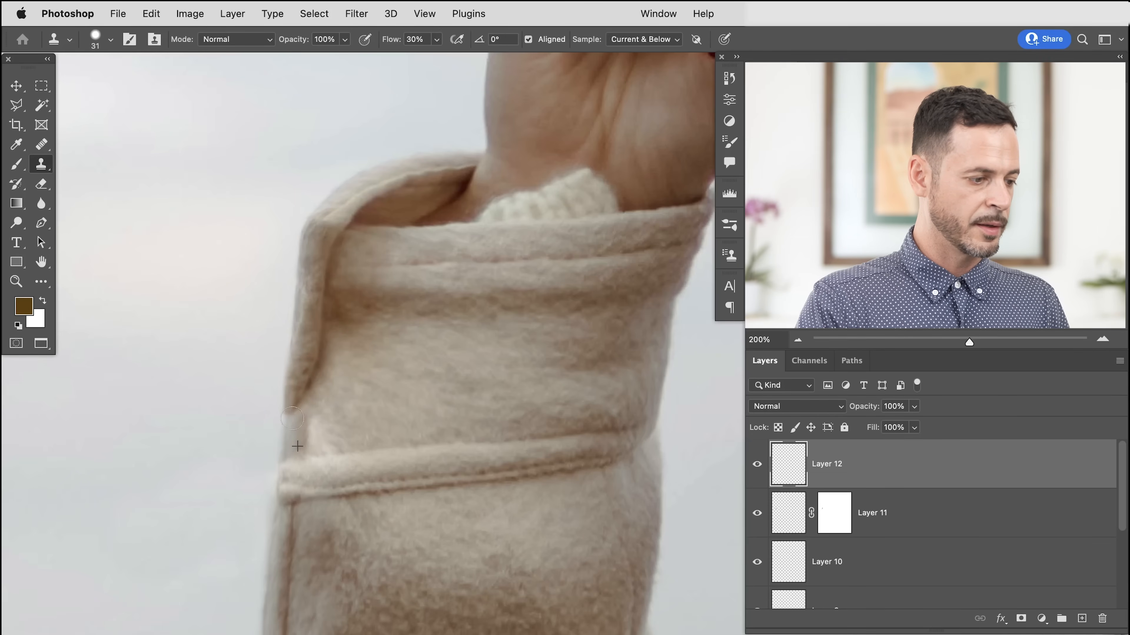
{"action": "left_click_drag", "start_coordinate": [298, 433], "coordinate": [303, 432]}
{"action": "left_click_drag", "start_coordinate": [298, 369], "coordinate": [305, 377]}
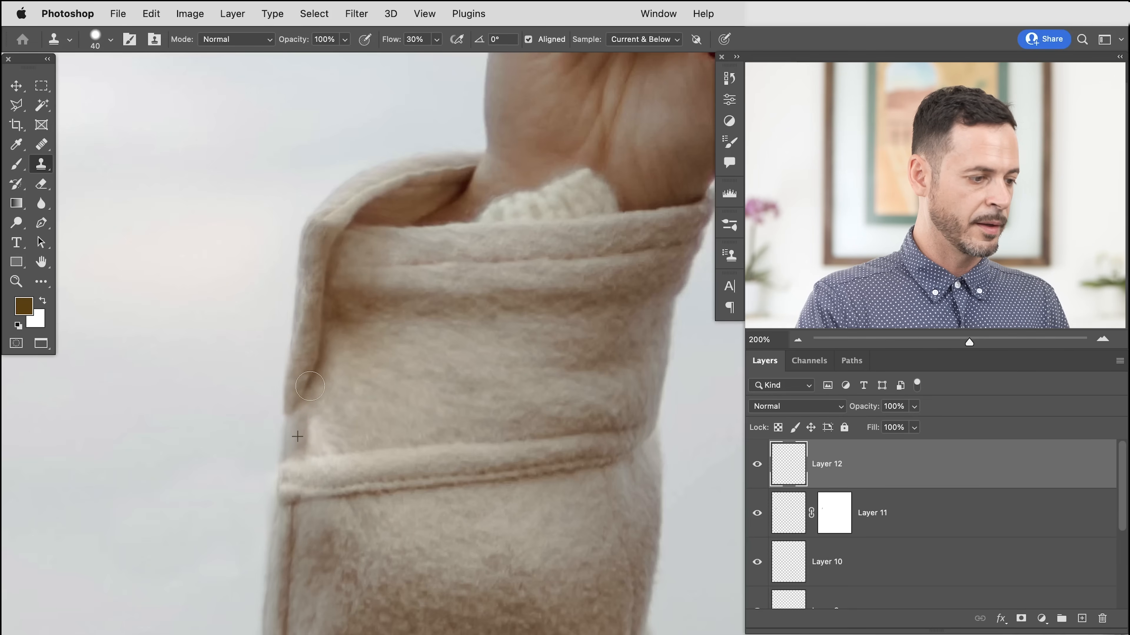
{"action": "left_click_drag", "start_coordinate": [310, 410], "coordinate": [310, 411]}
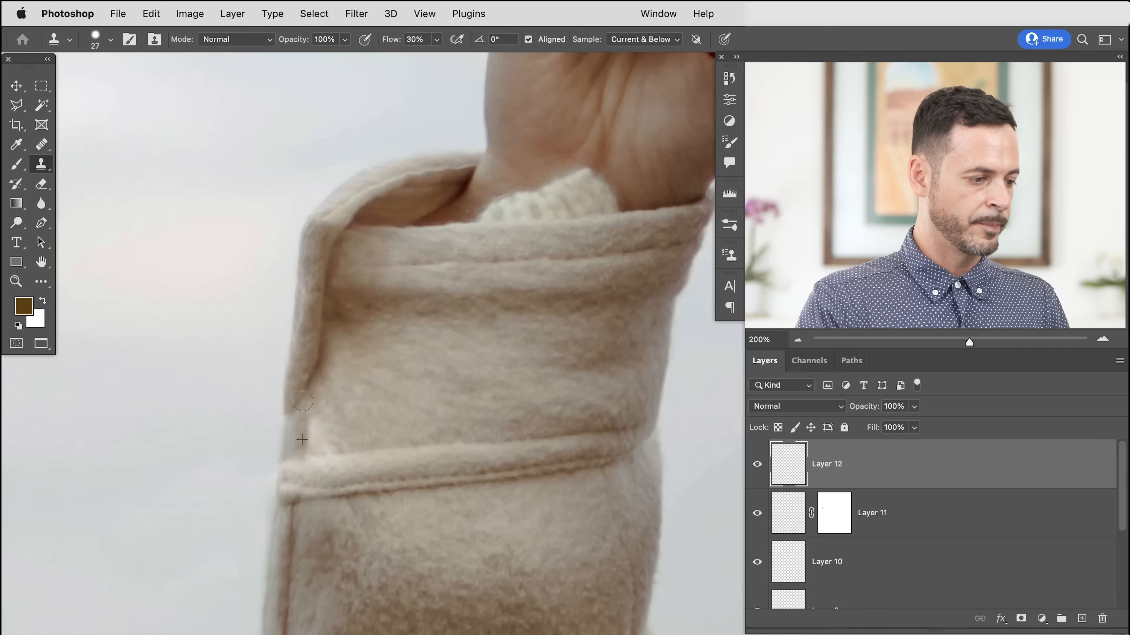
{"action": "left_click_drag", "start_coordinate": [308, 398], "coordinate": [311, 381]}
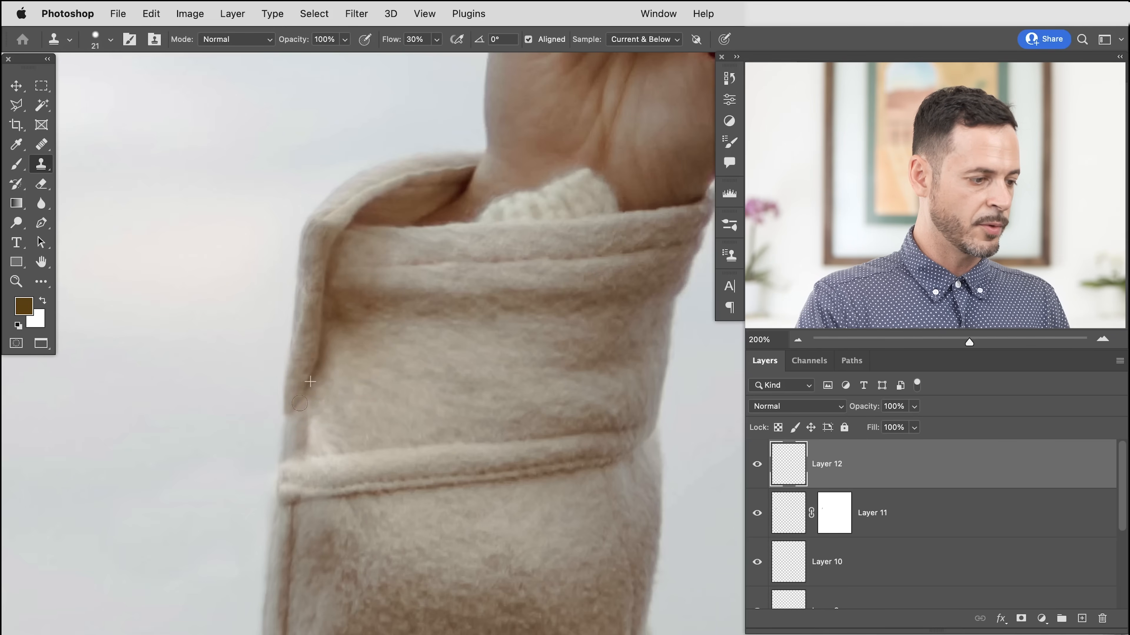
{"action": "mouse_move", "coordinate": [299, 396]}
{"action": "left_mouse_down"}
{"action": "mouse_move", "coordinate": [311, 387]}
{"action": "mouse_move", "coordinate": [288, 410]}
{"action": "left_mouse_up"}
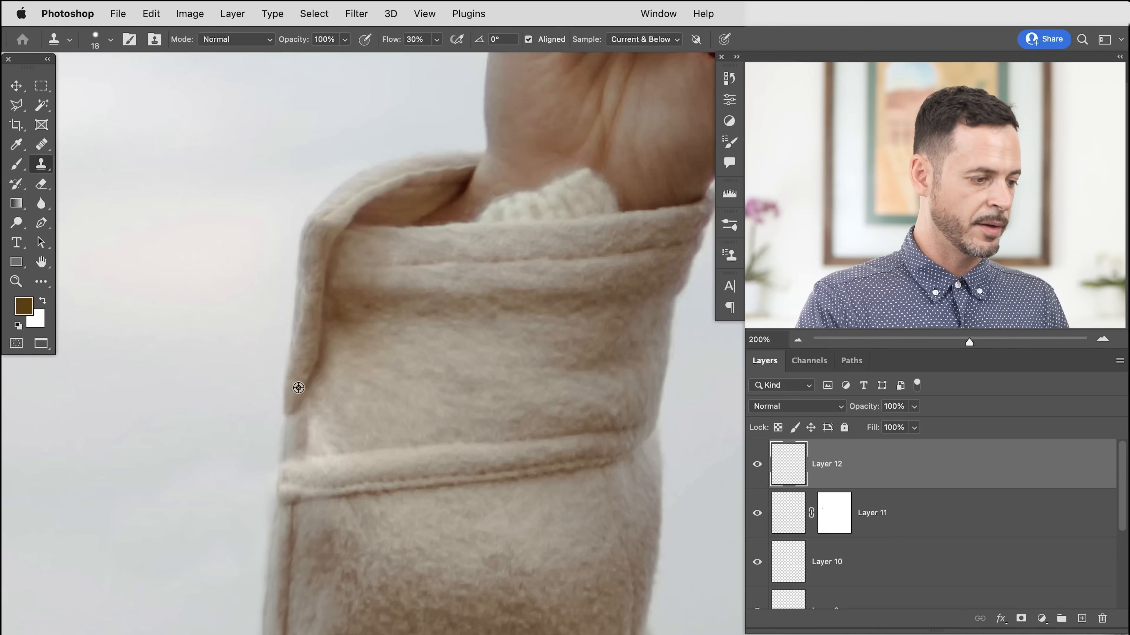
Add a layer and clone cuff fabric over the upper corner of the fold with the Clone Stamp at size 49
{"action": "mouse_move", "coordinate": [411, 389]}
{"action": "left_mouse_down"}
{"action": "mouse_move", "coordinate": [399, 453]}
{"action": "mouse_move", "coordinate": [351, 449]}
{"action": "mouse_move", "coordinate": [373, 413]}
{"action": "left_mouse_up"}
{"action": "left_click_drag", "start_coordinate": [349, 434], "coordinate": [356, 435]}
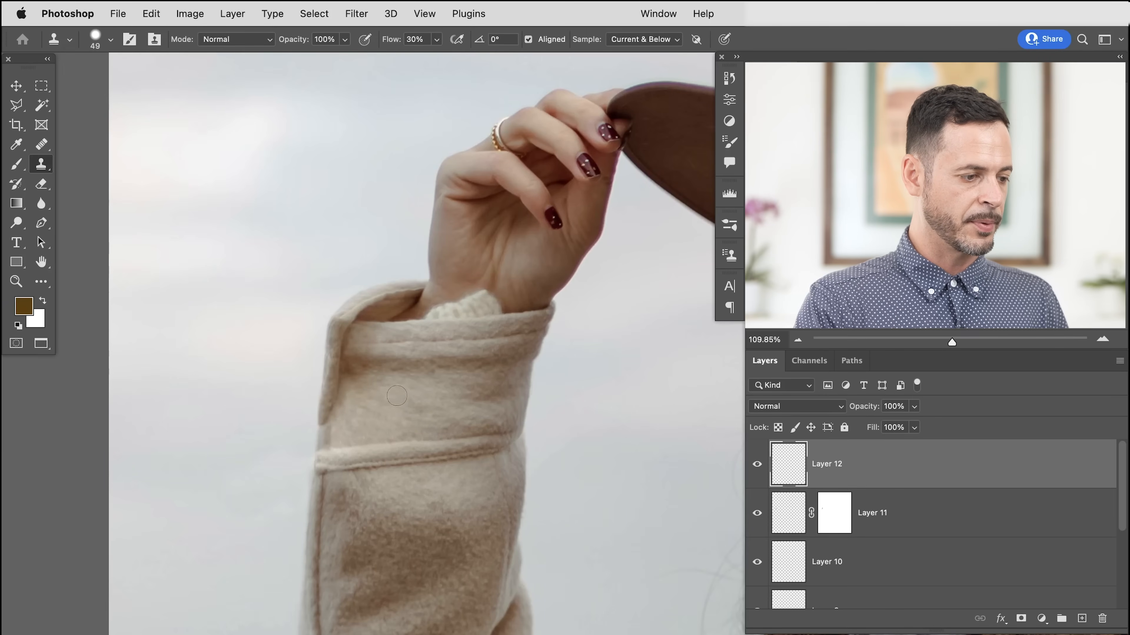
{"action": "scroll", "coordinate": [351, 392], "scroll_direction": "up", "scroll_amount": 2}
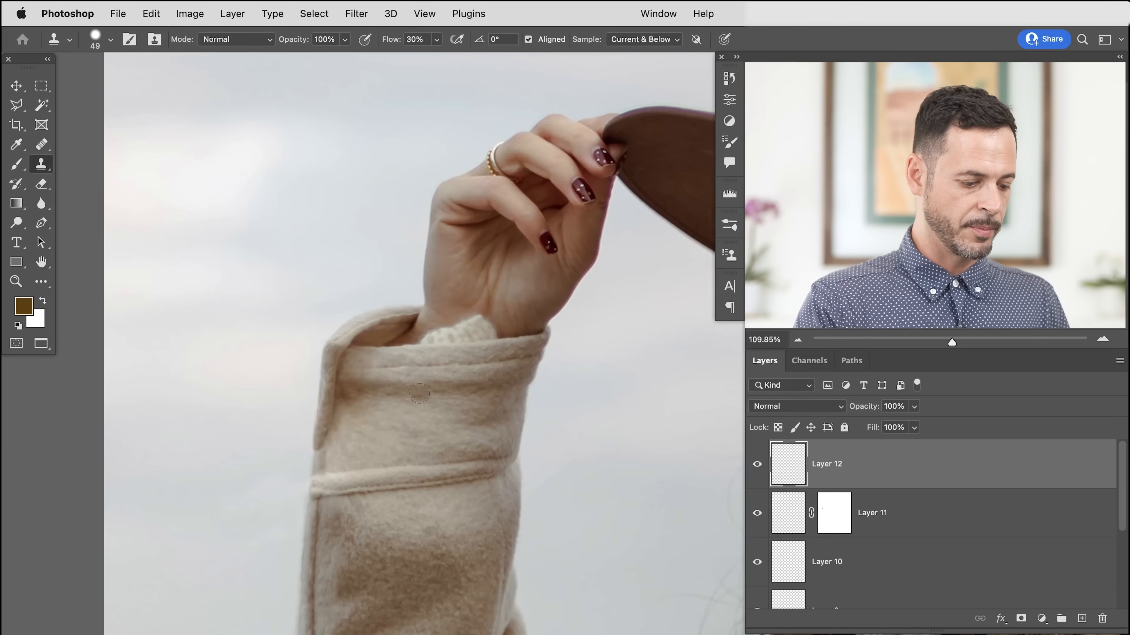
{"action": "key", "text": "super+shift+alt+n"}
{"action": "left_click_drag", "start_coordinate": [336, 356], "coordinate": [333, 373]}
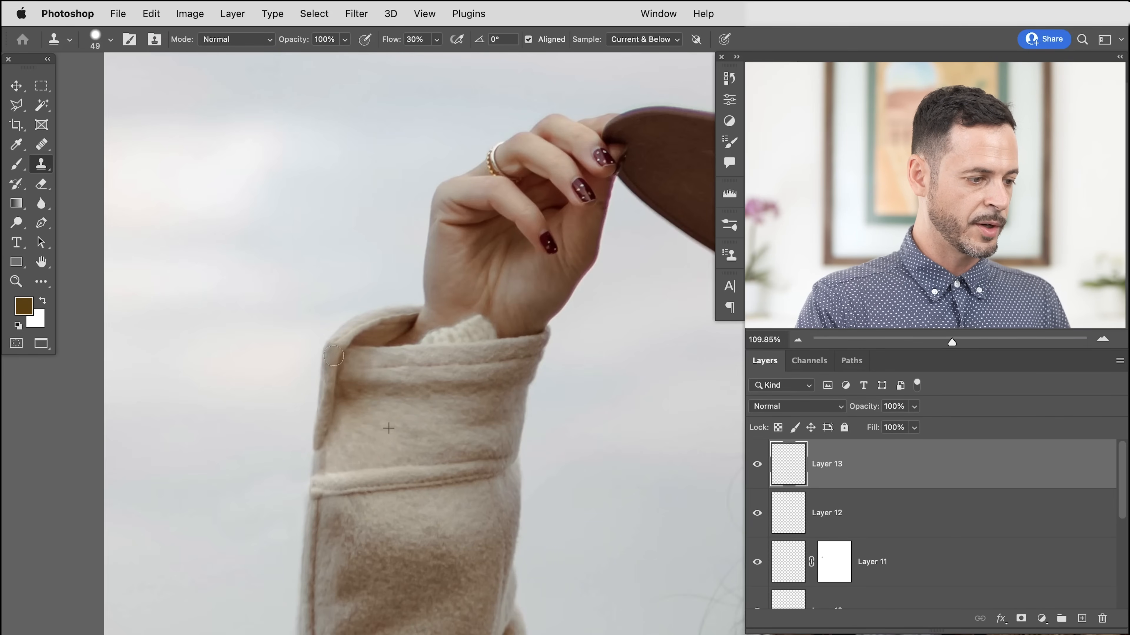
{"action": "left_click_drag", "start_coordinate": [328, 348], "coordinate": [331, 351]}
{"action": "left_click_drag", "start_coordinate": [379, 418], "coordinate": [365, 420]}
{"action": "left_click_drag", "start_coordinate": [329, 352], "coordinate": [327, 371]}
{"action": "left_click_drag", "start_coordinate": [429, 473], "coordinate": [394, 428]}
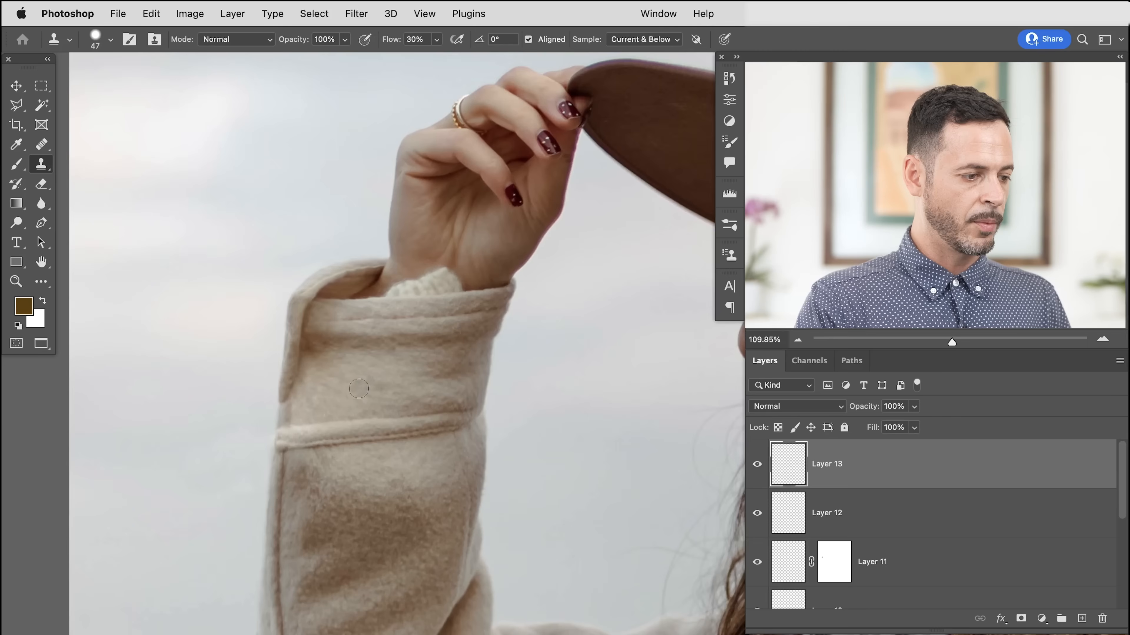
{"action": "left_click_drag", "start_coordinate": [323, 365], "coordinate": [317, 365], "text": "ctrl+alt"}
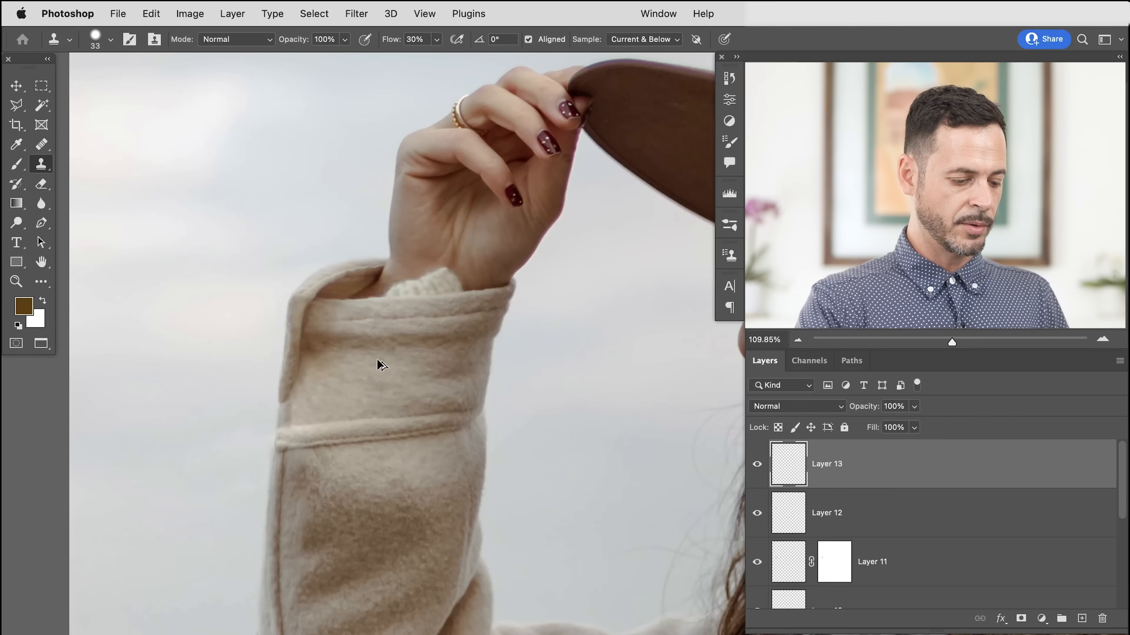
Add a layer and start healing the cuff's plain fabric above the seam with the Healing Brush at size 152, sampling the lower sleeve
{"action": "key", "text": "alt+shift+super+n"}
{"action": "key", "text": "j"}
{"action": "left_click_drag", "start_coordinate": [392, 402], "coordinate": [337, 351]}
{"action": "left_click_drag", "start_coordinate": [382, 359], "coordinate": [345, 366], "text": "super"}
{"action": "left_click_drag", "start_coordinate": [296, 320], "coordinate": [324, 312], "text": "ctrl+alt"}
{"action": "left_click_drag", "start_coordinate": [394, 410], "coordinate": [379, 404]}
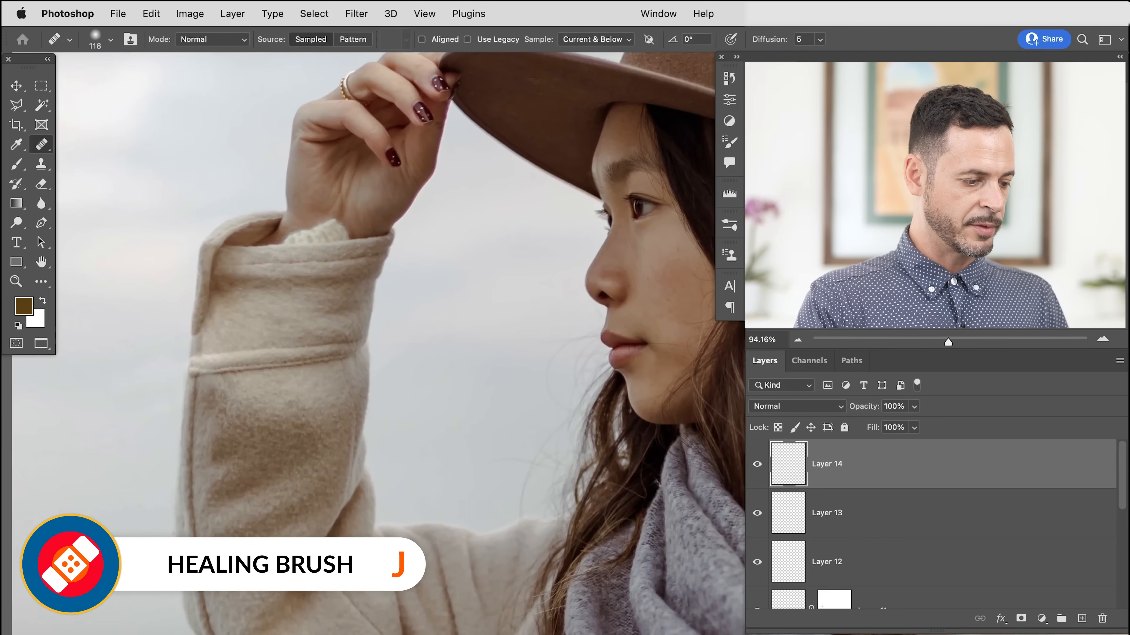
{"action": "left_click_drag", "start_coordinate": [394, 446], "coordinate": [412, 364]}
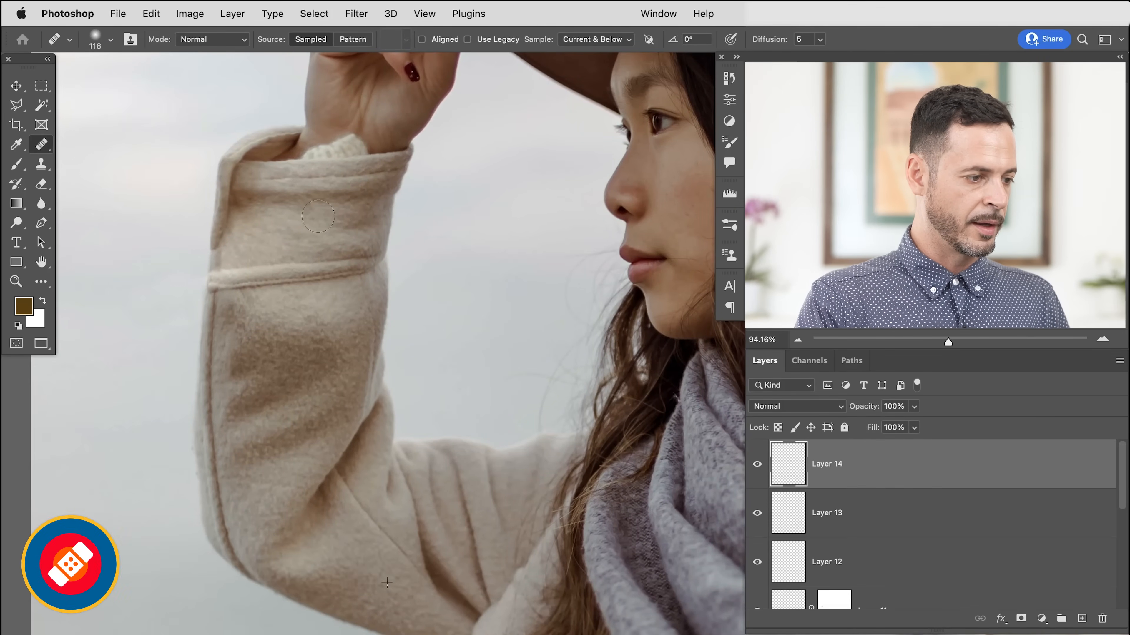
{"action": "left_click_drag", "start_coordinate": [365, 505], "coordinate": [373, 504], "text": "ctrl+alt"}
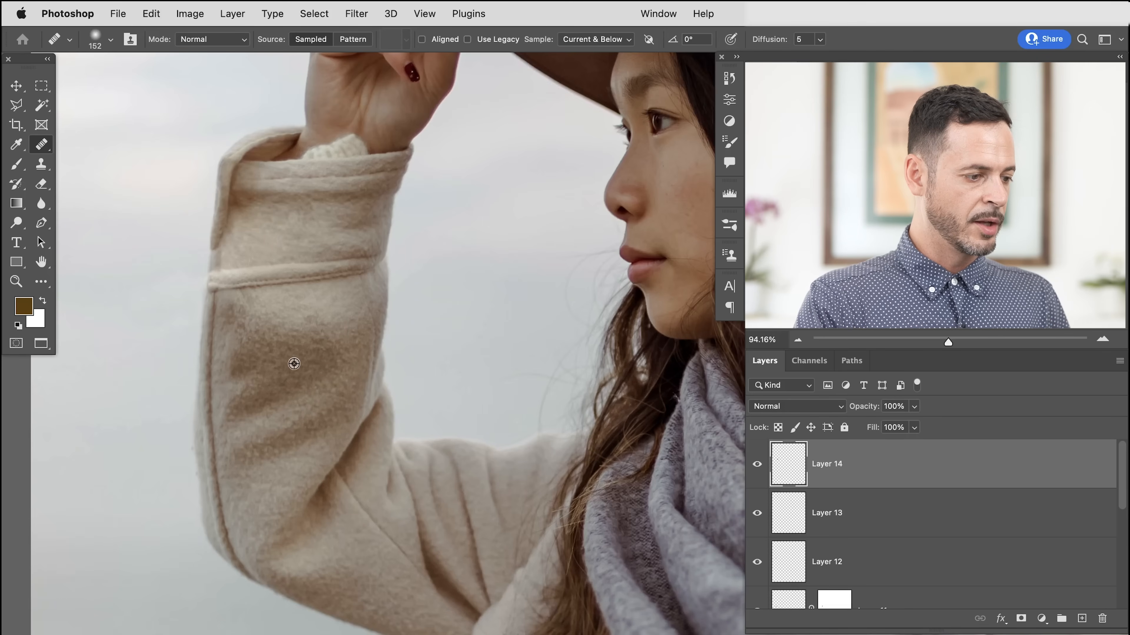
{"action": "left_click_drag", "start_coordinate": [275, 242], "coordinate": [289, 233]}
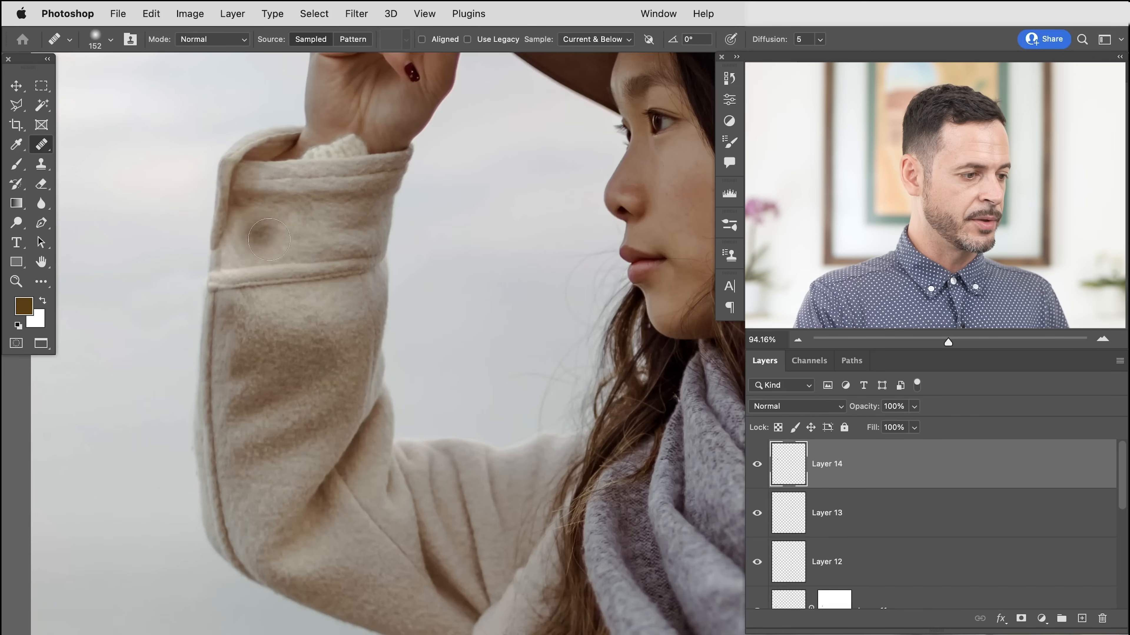
Heal the rest of the cuff with texture sampled near the elbow, and compare the image with the healing layer hidden and shown
{"action": "left_click", "coordinate": [369, 560], "text": "alt"}
{"action": "mouse_move", "coordinate": [254, 245]}
{"action": "left_mouse_down"}
{"action": "mouse_move", "coordinate": [244, 243]}
{"action": "mouse_move", "coordinate": [271, 256]}
{"action": "mouse_move", "coordinate": [304, 232]}
{"action": "left_mouse_up"}
{"action": "left_click", "coordinate": [357, 556], "text": "alt"}
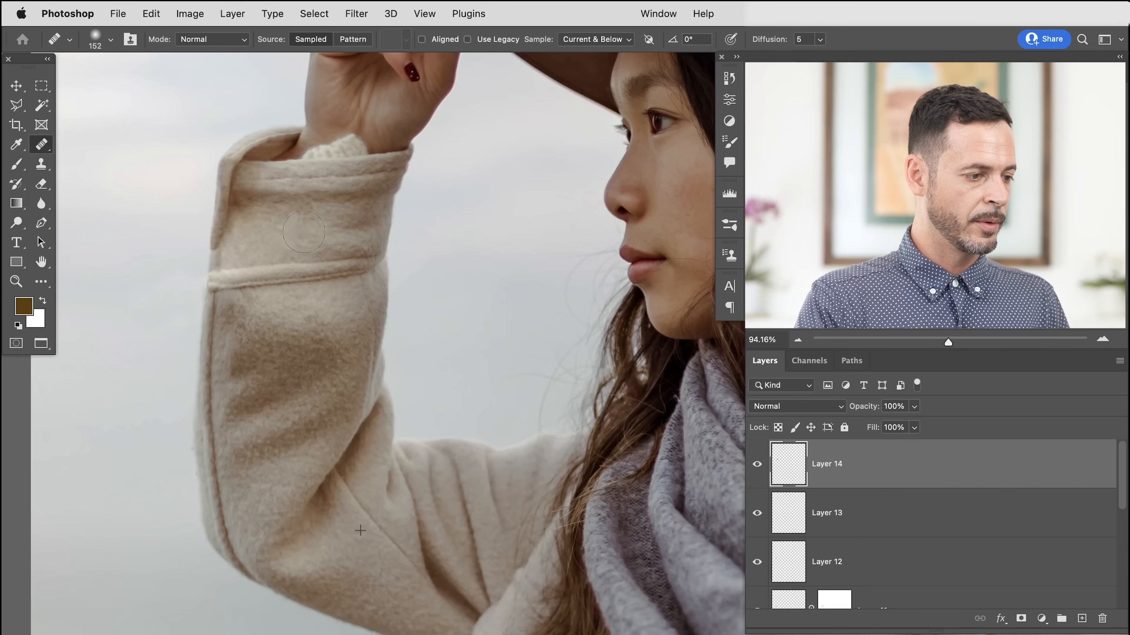
{"action": "left_click", "coordinate": [349, 562], "text": "alt"}
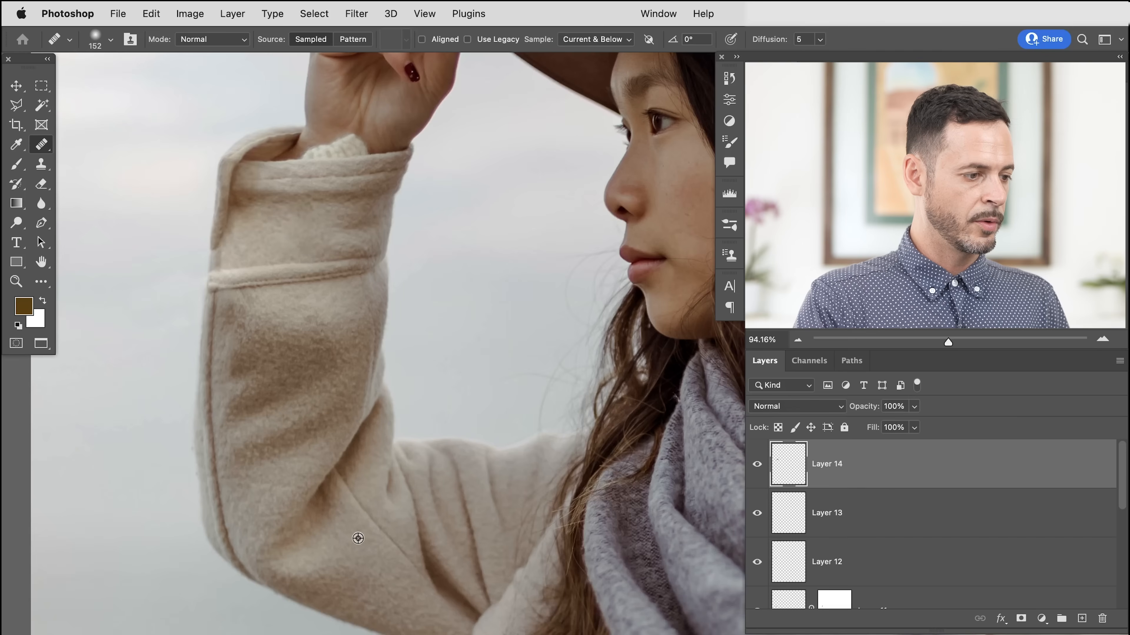
{"action": "mouse_move", "coordinate": [321, 216]}
{"action": "left_mouse_down"}
{"action": "mouse_move", "coordinate": [335, 280]}
{"action": "mouse_move", "coordinate": [284, 233]}
{"action": "mouse_move", "coordinate": [286, 203]}
{"action": "mouse_move", "coordinate": [289, 219]}
{"action": "mouse_move", "coordinate": [271, 227]}
{"action": "mouse_move", "coordinate": [280, 234]}
{"action": "mouse_move", "coordinate": [276, 222]}
{"action": "left_mouse_up"}
{"action": "left_click", "coordinate": [361, 573], "text": "alt"}
{"action": "left_click", "coordinate": [361, 569], "text": "alt"}
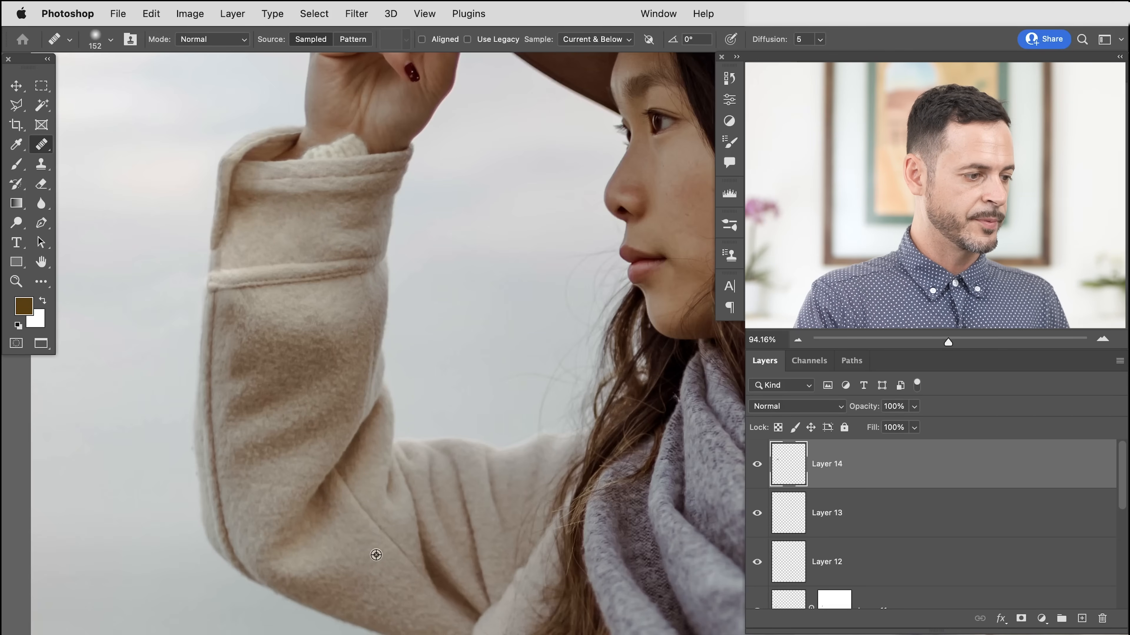
{"action": "left_click", "coordinate": [756, 465]}
{"action": "left_click", "coordinate": [758, 466]}
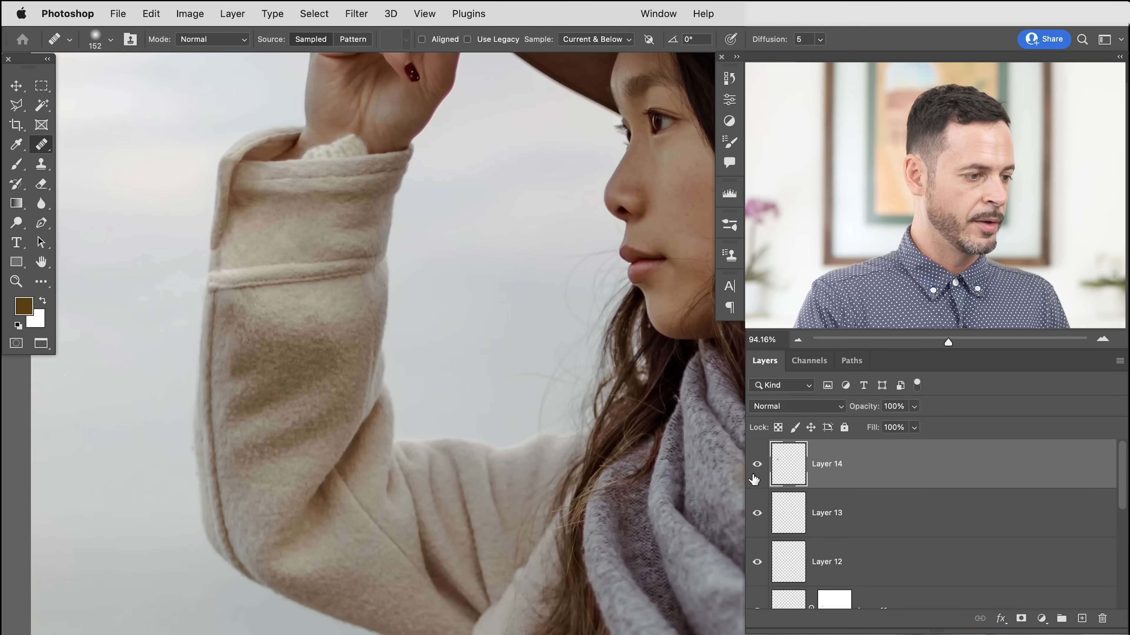
Add a Soft Light layer for shading and set up the Brush at size 171 with brown sampled from the cuff
{"action": "left_click_drag", "start_coordinate": [358, 340], "coordinate": [438, 483]}
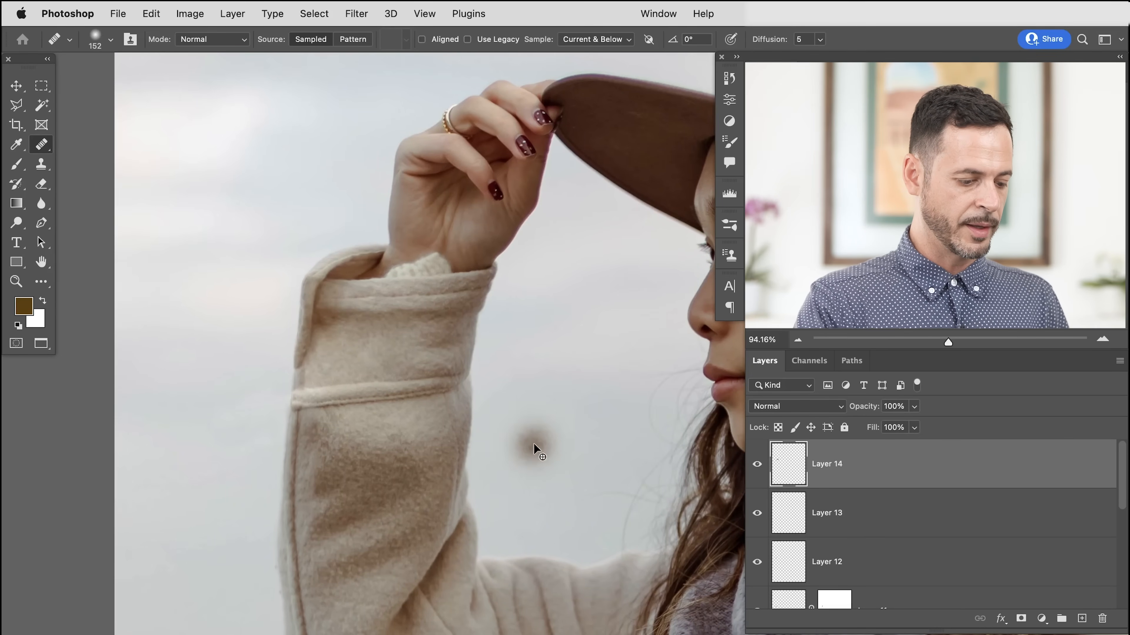
{"action": "key", "text": "alt+shift+super+n"}
{"action": "key", "text": "b"}
{"action": "key", "text": "super+z"}
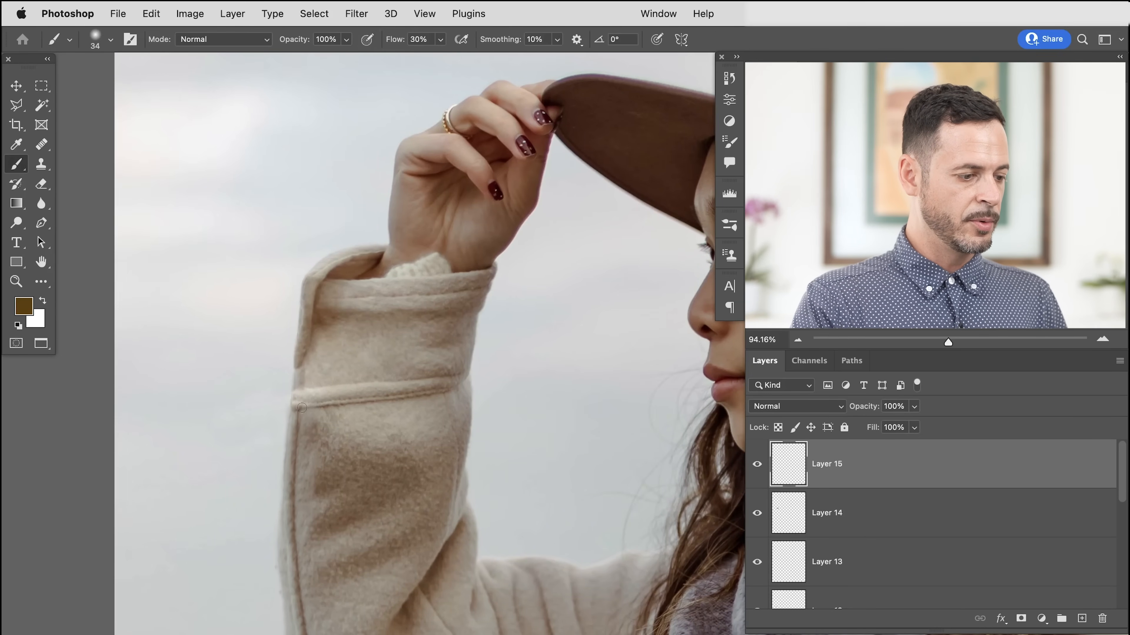
{"action": "left_click_drag", "start_coordinate": [367, 456], "coordinate": [397, 456]}
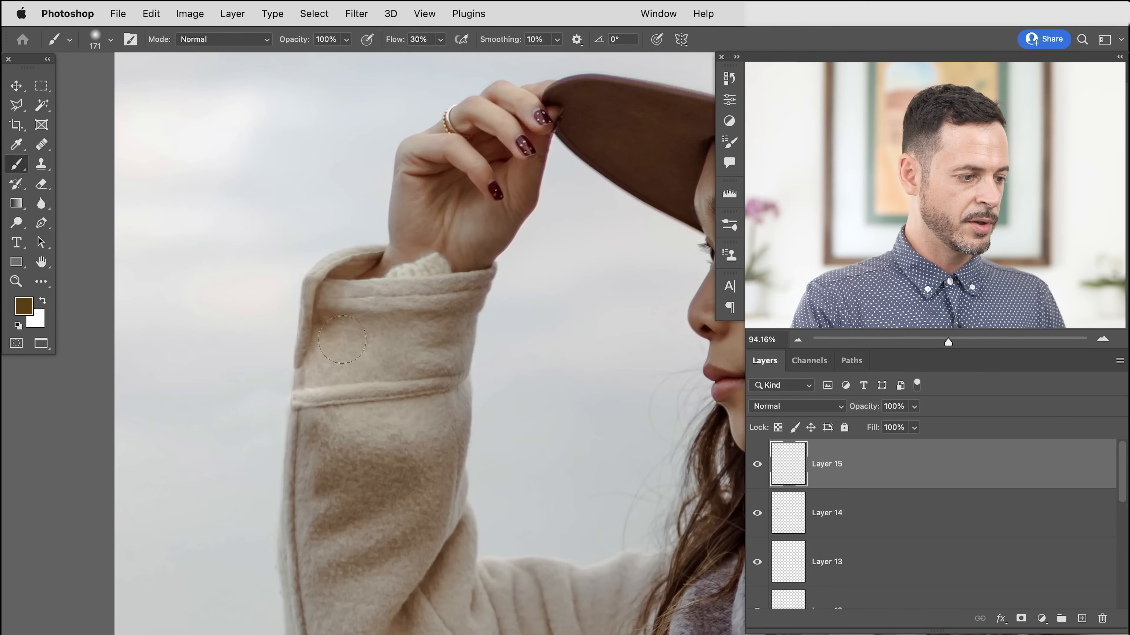
{"action": "left_click", "coordinate": [319, 319], "text": "alt"}
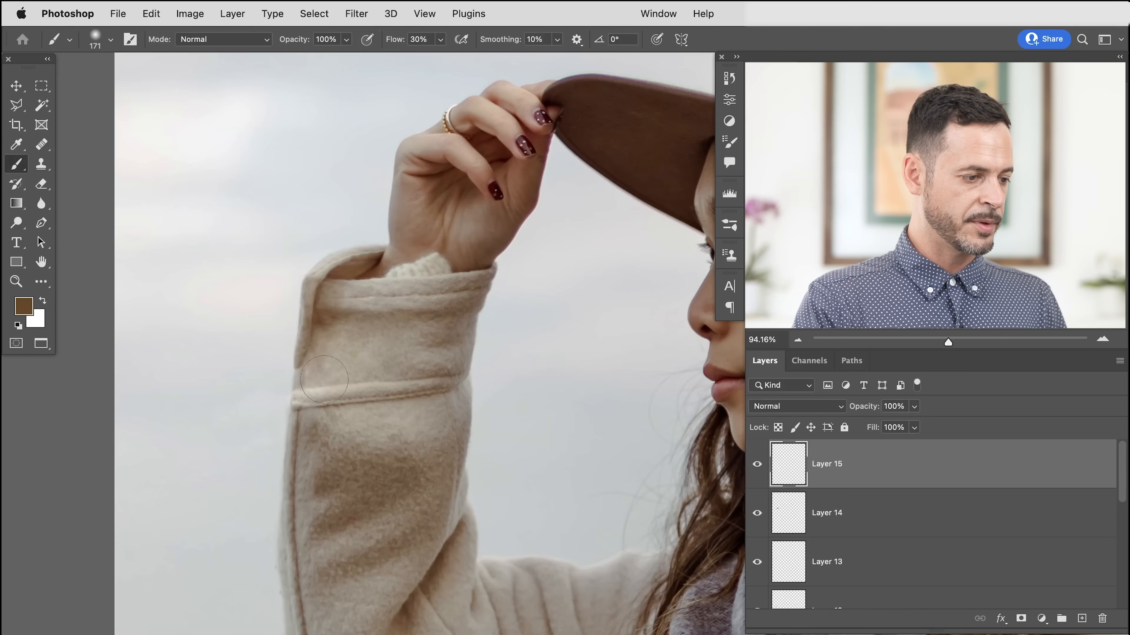
{"action": "left_click", "coordinate": [787, 406]}
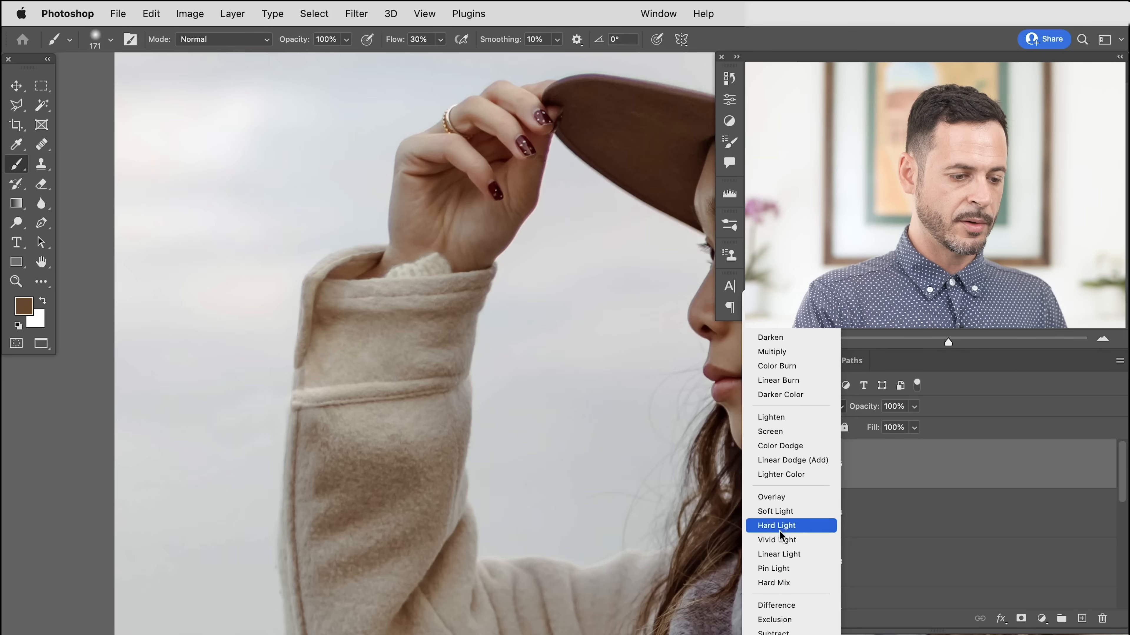
{"action": "left_click", "coordinate": [783, 516]}
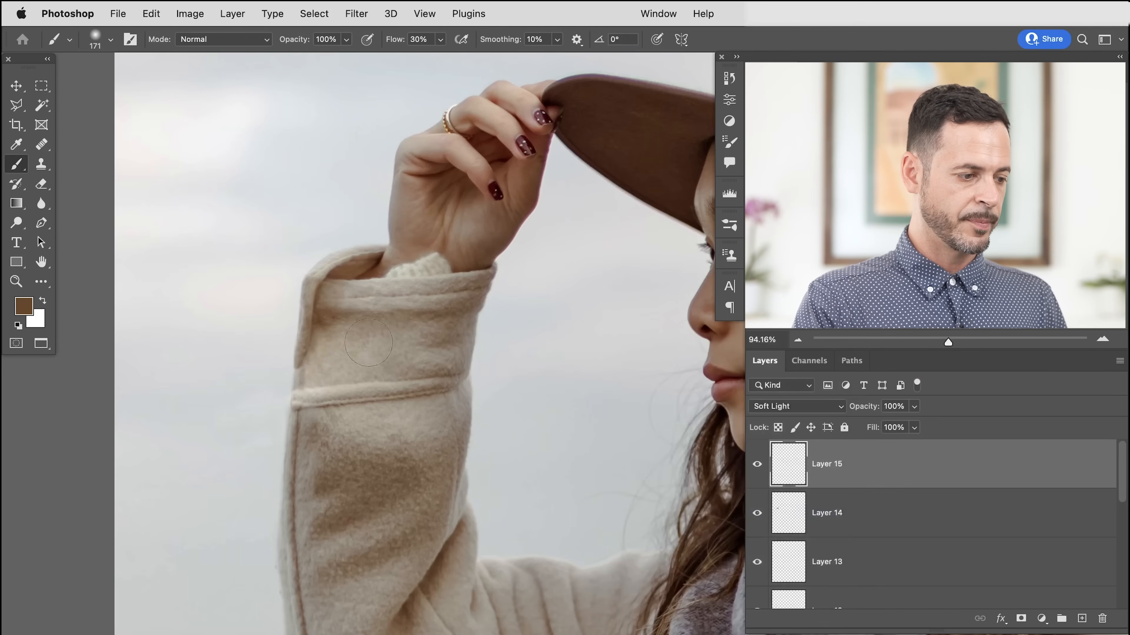
Try shading the cuff beside the fold with the sampled brown at brush size 197, and clear the paint
{"action": "left_click_drag", "start_coordinate": [315, 361], "coordinate": [322, 361]}
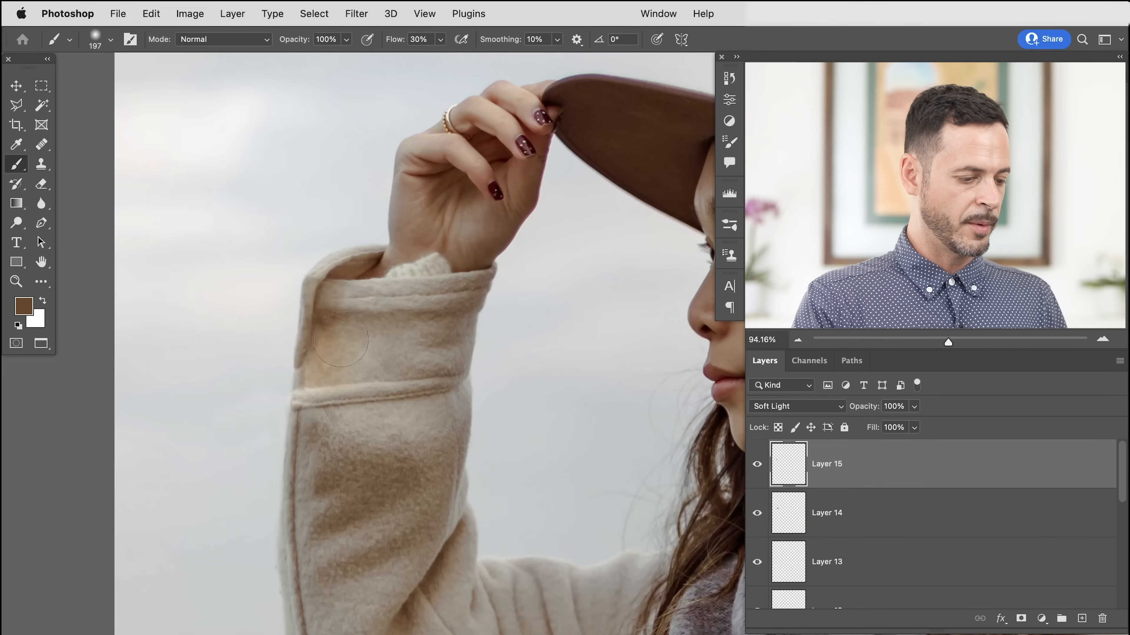
{"action": "key", "text": "super+a"}
{"action": "key", "text": "super+d"}
Reset the brush colors to black and white, and lighten the cuff beside the fold with white at brush size 266
{"action": "key", "text": "d"}
{"action": "key", "text": "x"}
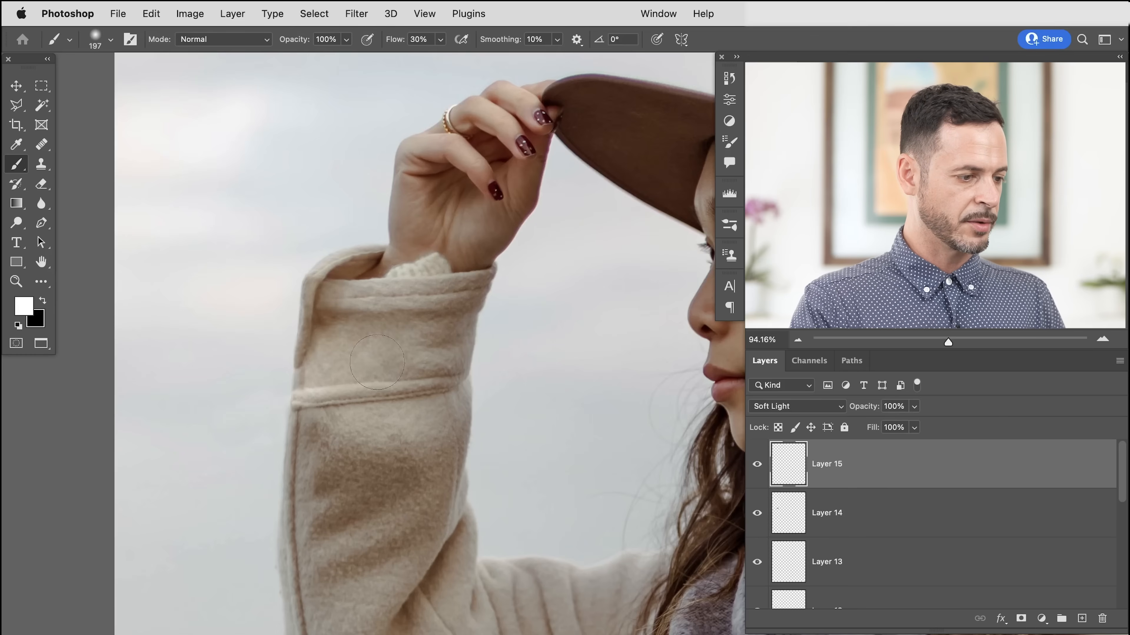
{"action": "key", "text": "x"}
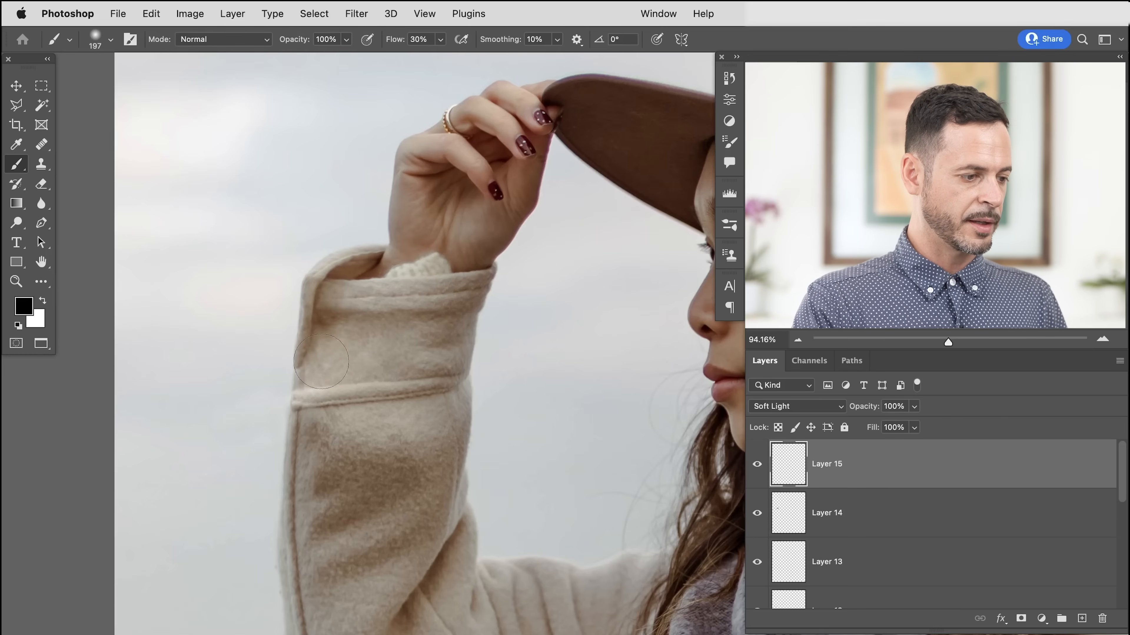
{"action": "key", "text": "x"}
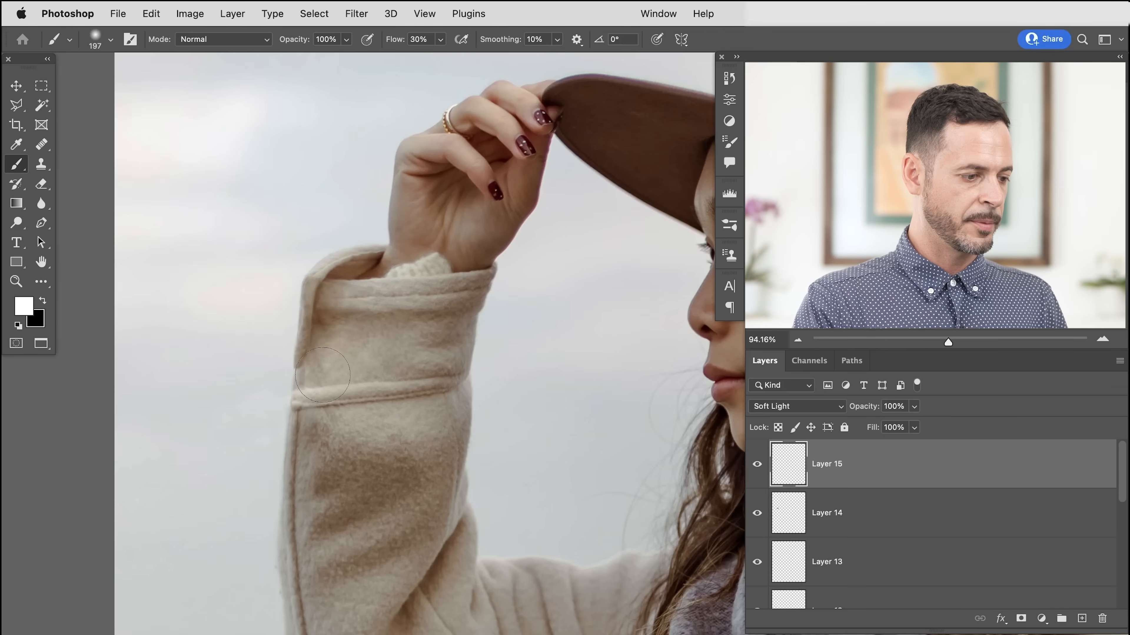
{"action": "left_click_drag", "start_coordinate": [336, 490], "coordinate": [383, 484]}
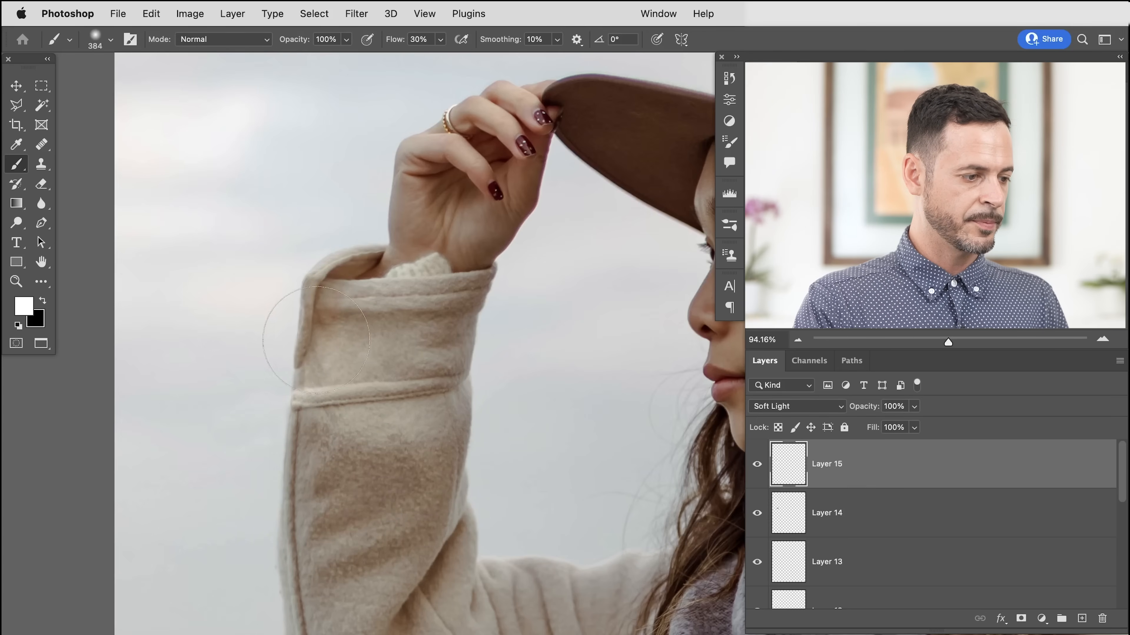
{"action": "left_click_drag", "start_coordinate": [337, 328], "coordinate": [307, 328], "text": "ctrl+alt"}
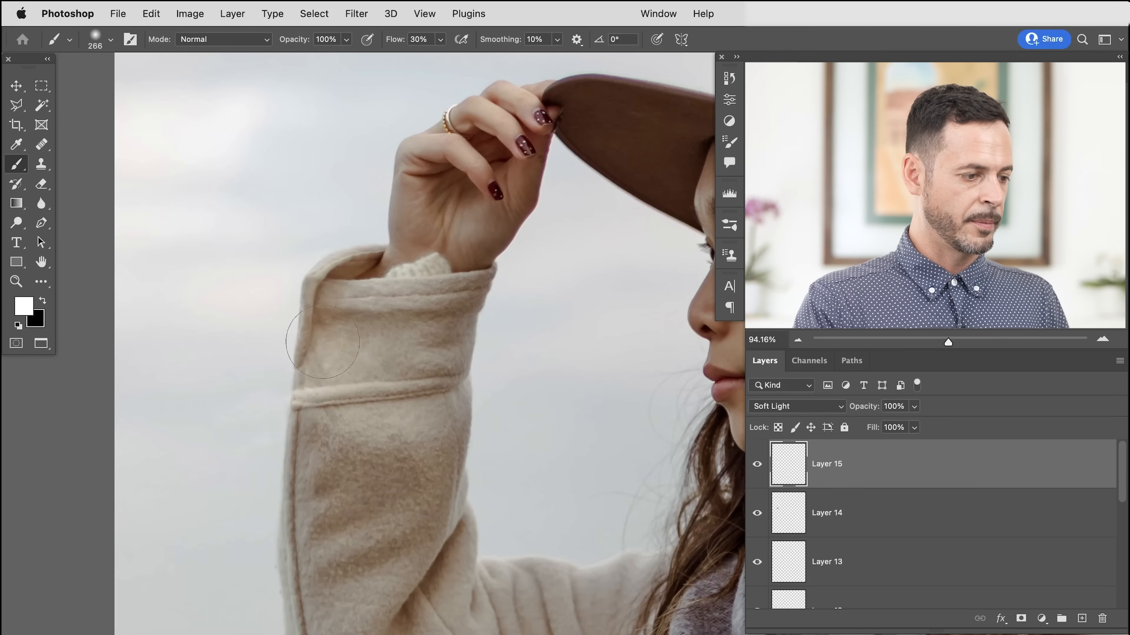
Shade the cuff's right side with black at brush size 178, touching up with white, and compare with the Soft Light layer hidden and shown
{"action": "key", "text": "x"}
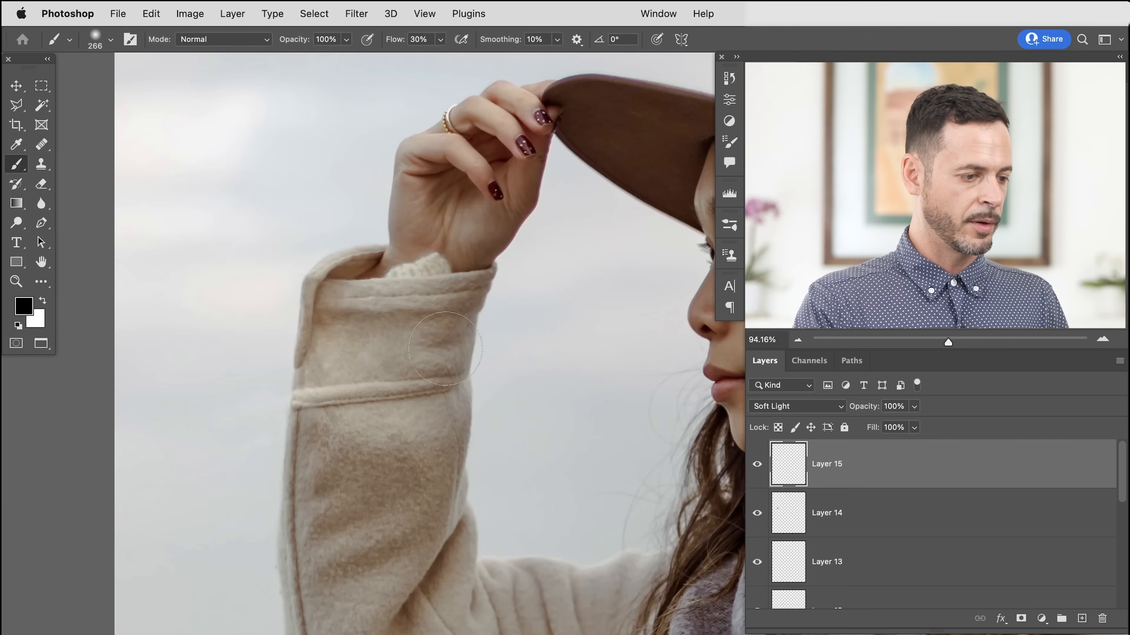
{"action": "left_click_drag", "start_coordinate": [432, 354], "coordinate": [413, 354], "text": "ctrl+alt"}
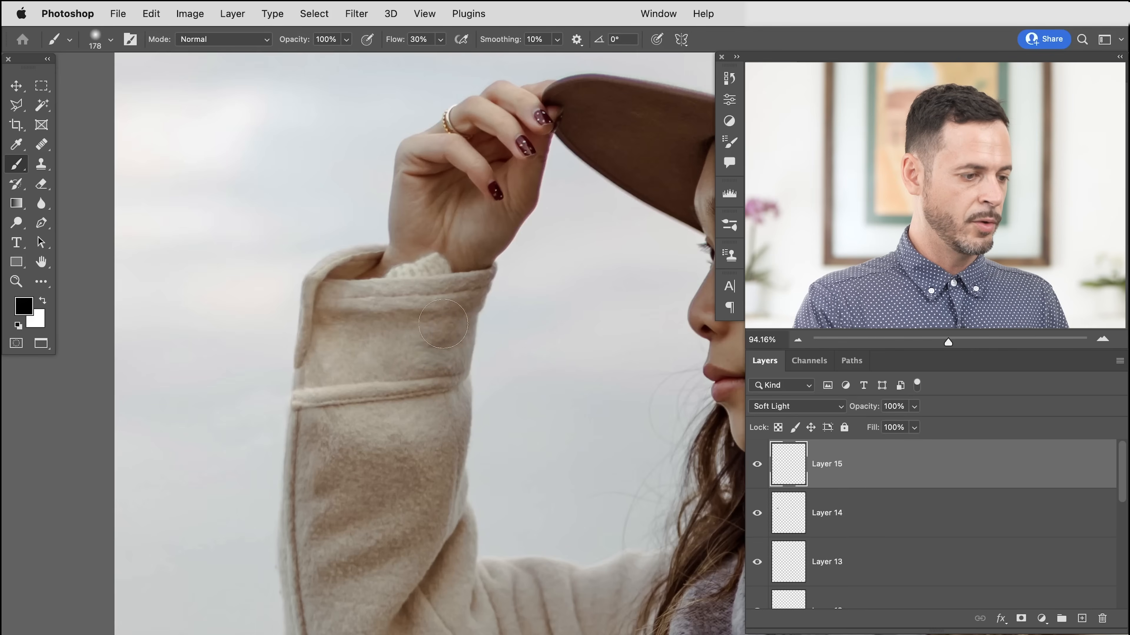
{"action": "key", "text": "x"}
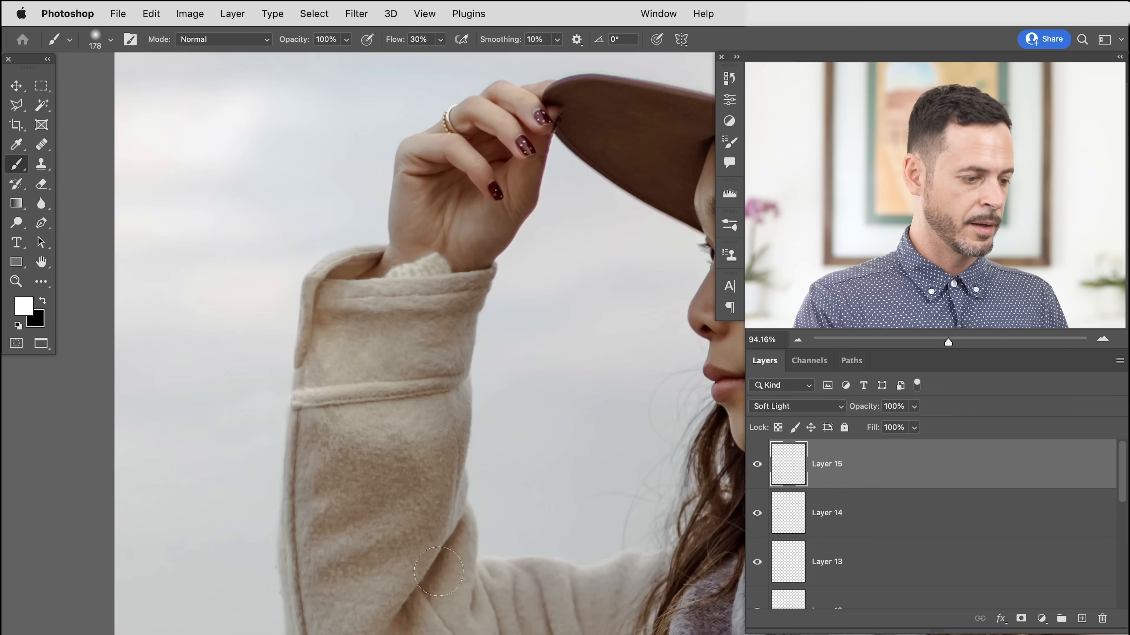
{"action": "key", "text": "x"}
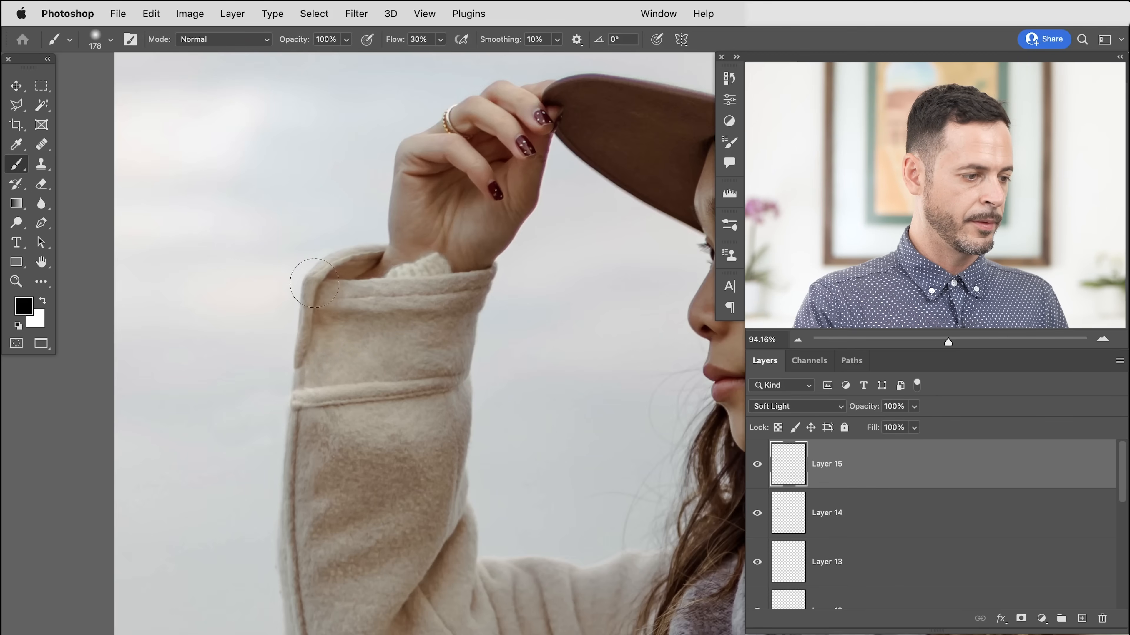
{"action": "left_click", "coordinate": [757, 465]}
{"action": "left_click", "coordinate": [758, 466]}
{"action": "left_click", "coordinate": [758, 465]}
{"action": "left_click", "coordinate": [757, 467]}
{"action": "mouse_move", "coordinate": [547, 445]}
{"action": "left_mouse_down"}
{"action": "mouse_move", "coordinate": [506, 447]}
{"action": "mouse_move", "coordinate": [542, 479]}
{"action": "mouse_move", "coordinate": [416, 411]}
{"action": "mouse_move", "coordinate": [378, 371]}
{"action": "left_mouse_up"}
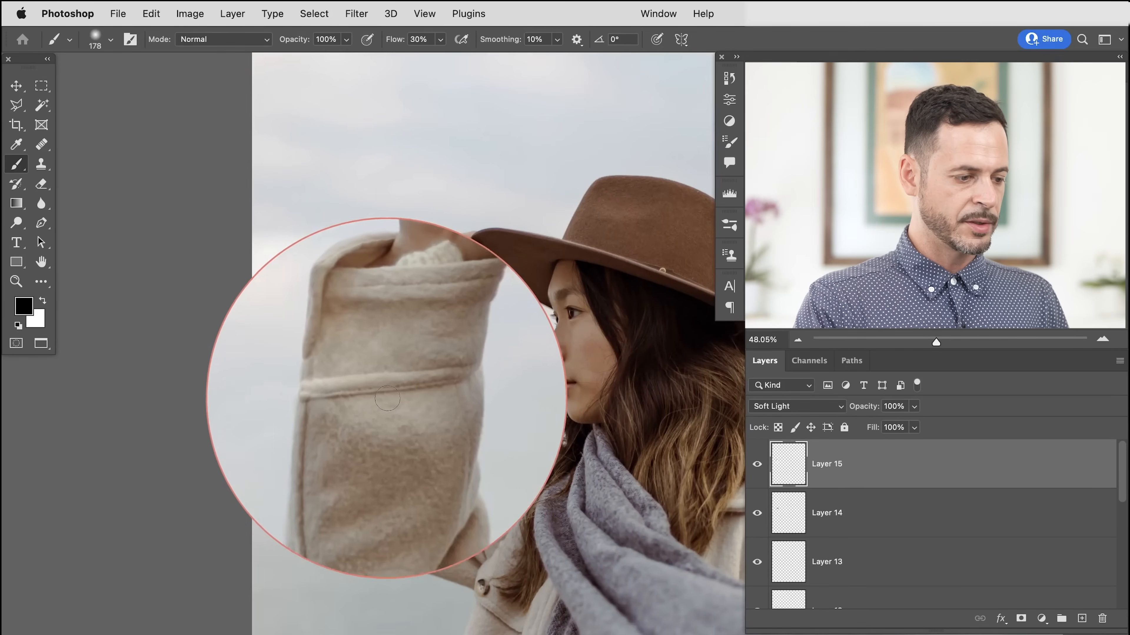
Add a Curves adjustment that darkens the RGB midtones from input 130 to output 112 and raises Red from input 122 to output 131
{"action": "left_click", "coordinate": [1042, 621]}
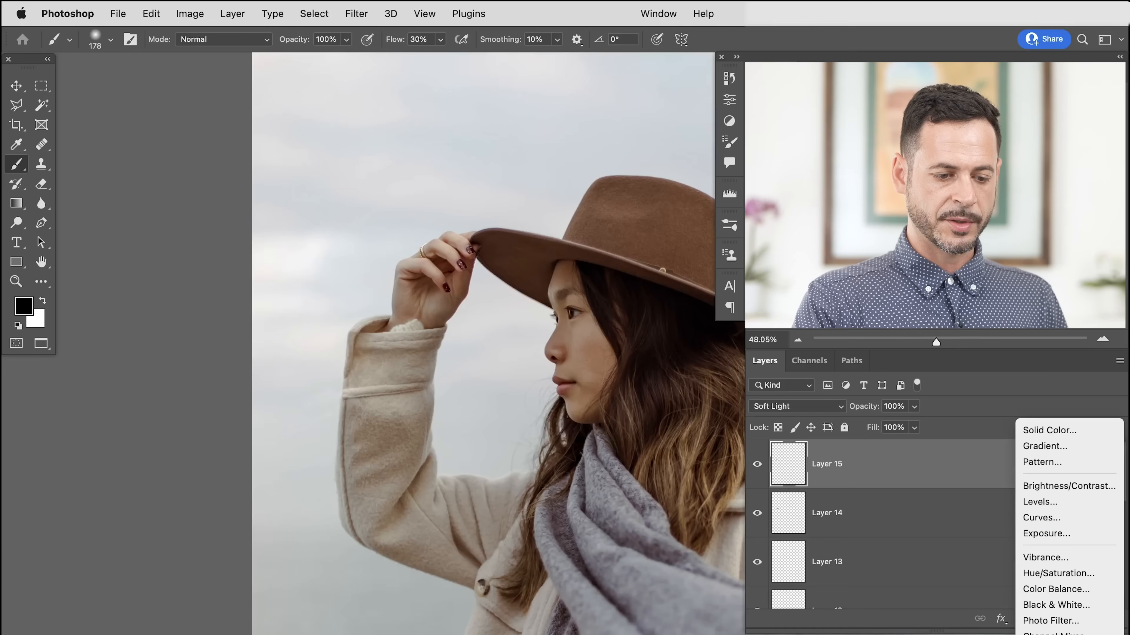
{"action": "left_click", "coordinate": [1053, 518]}
{"action": "left_click_drag", "start_coordinate": [459, 358], "coordinate": [355, 359]}
{"action": "left_click_drag", "start_coordinate": [615, 232], "coordinate": [621, 240]}
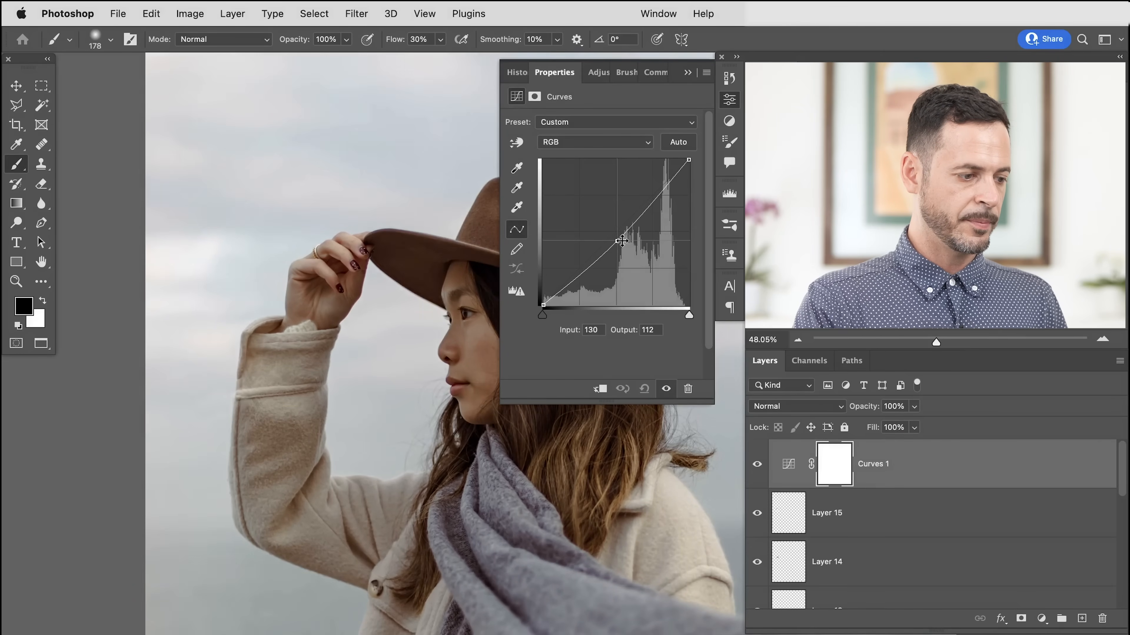
{"action": "left_click", "coordinate": [598, 146]}
{"action": "left_click", "coordinate": [619, 154]}
{"action": "left_click_drag", "start_coordinate": [616, 231], "coordinate": [612, 229]}
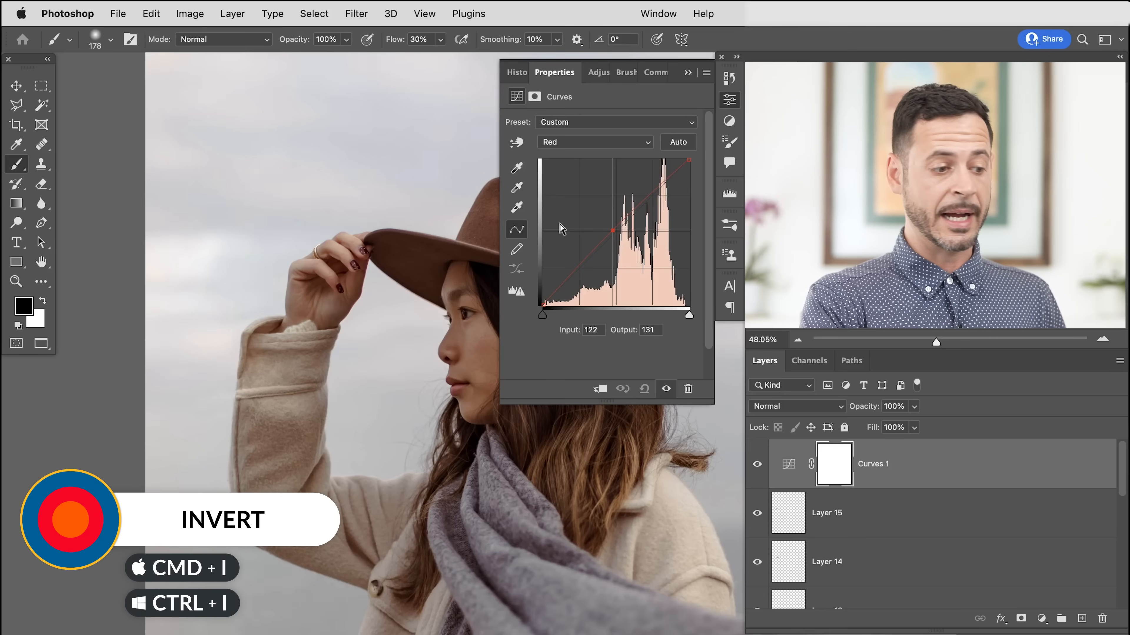
Invert the Curves mask and paint the adjustment onto the cuff with white at brush size 332
{"action": "key", "text": "super+i"}
{"action": "left_click_drag", "start_coordinate": [266, 377], "coordinate": [290, 378]}
{"action": "key", "text": "x"}
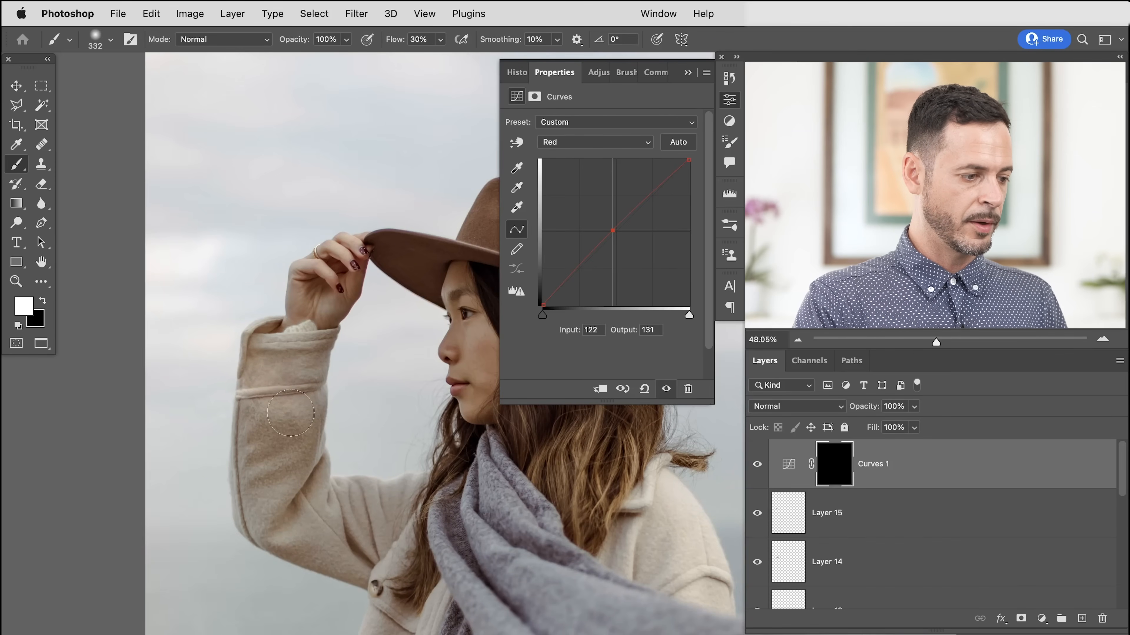
{"action": "left_click", "coordinate": [395, 370]}
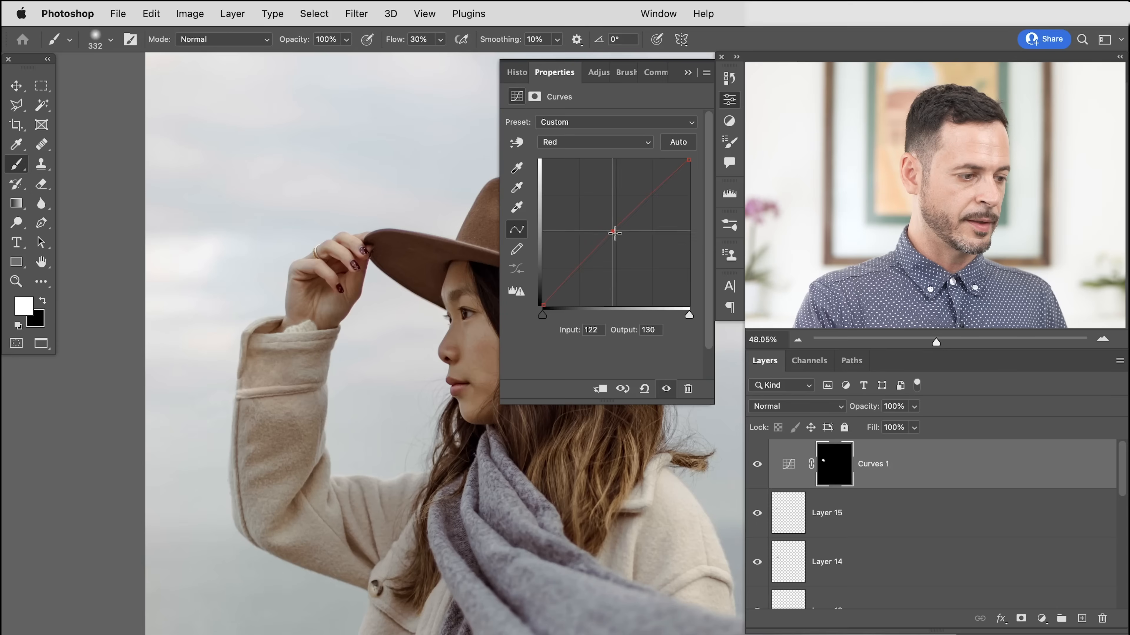
Adjust the Green midtones and set the Blue point to input 123, output 126, comparing the cuff with the Curves layer hidden and shown
{"action": "left_click", "coordinate": [596, 142]}
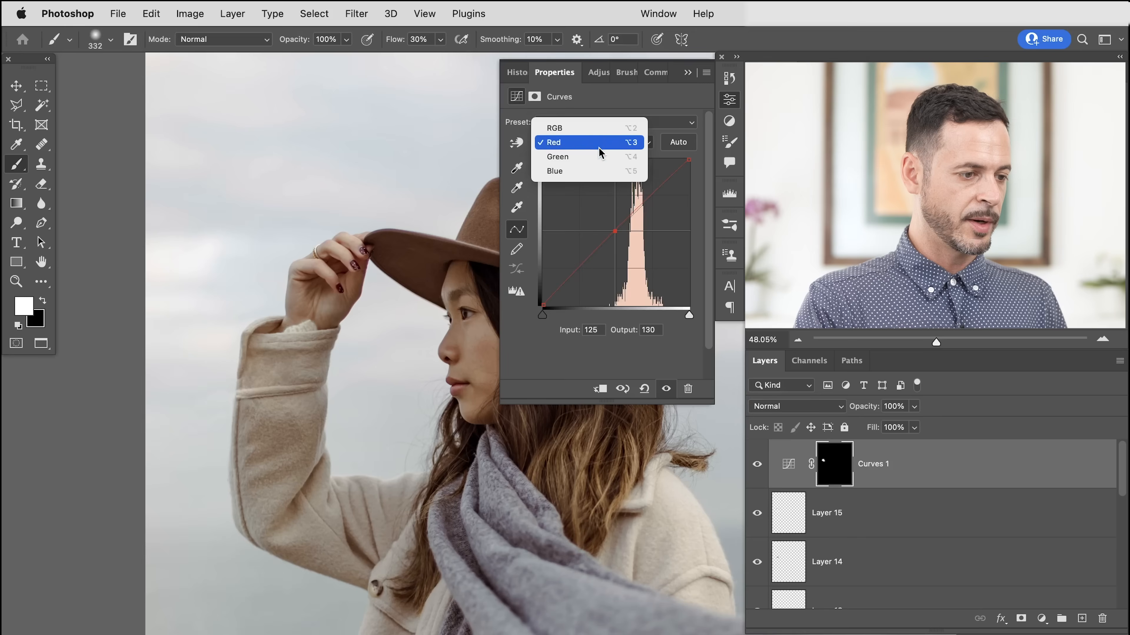
{"action": "left_click", "coordinate": [557, 156]}
{"action": "left_click_drag", "start_coordinate": [615, 232], "coordinate": [619, 229]}
{"action": "left_click", "coordinate": [598, 143]}
{"action": "left_click", "coordinate": [599, 155]}
{"action": "left_click_drag", "start_coordinate": [616, 232], "coordinate": [613, 232]}
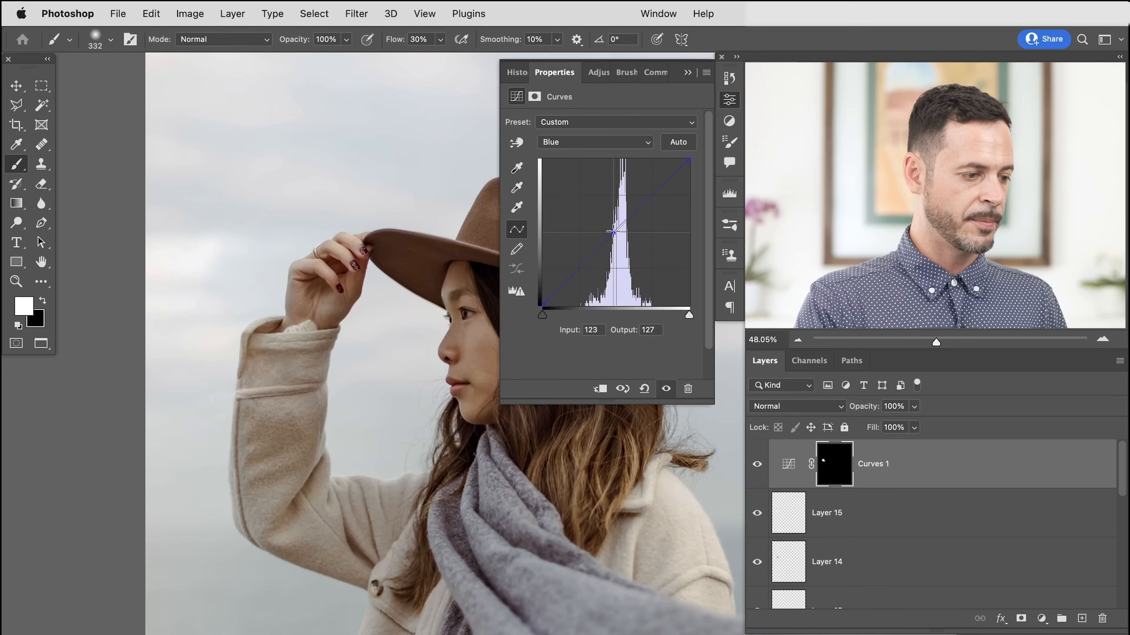
{"action": "left_click", "coordinate": [760, 468]}
{"action": "left_click", "coordinate": [760, 468]}
{"action": "left_click", "coordinate": [760, 468]}
{"action": "left_click", "coordinate": [760, 468]}
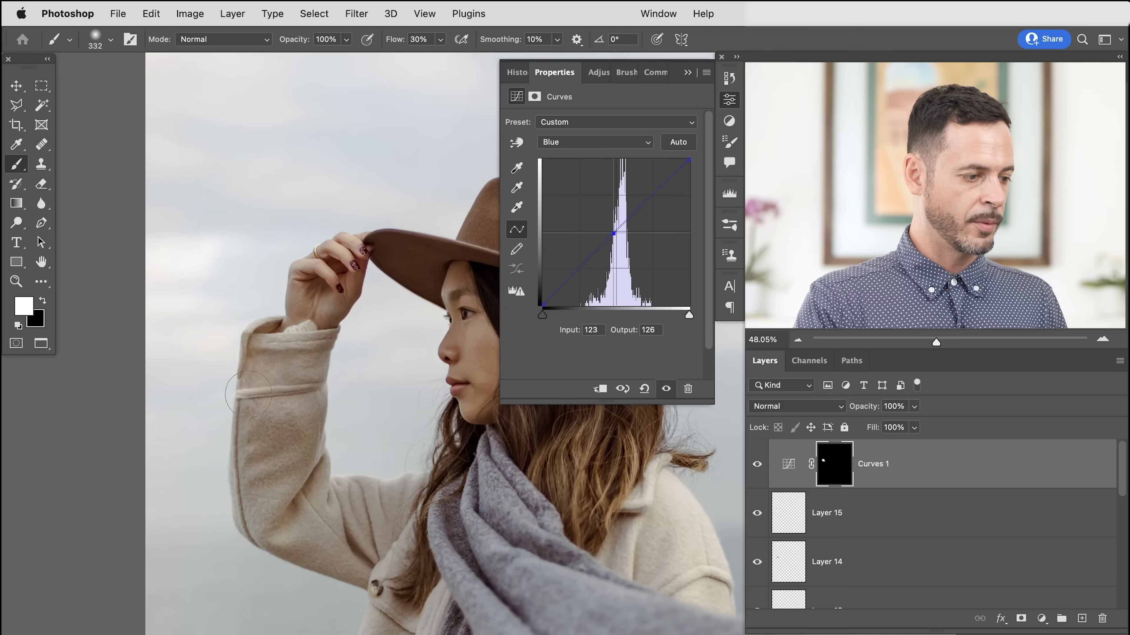
Refine the Curves mask around the cuff and seam at brush size 265, comparing with the adjustment hidden and shown
{"action": "mouse_move", "coordinate": [259, 391]}
{"action": "left_mouse_down", "text": "ctrl+alt"}
{"action": "mouse_move", "coordinate": [233, 396]}
{"action": "mouse_move", "coordinate": [305, 440]}
{"action": "left_mouse_up", "text": "ctrl+alt"}
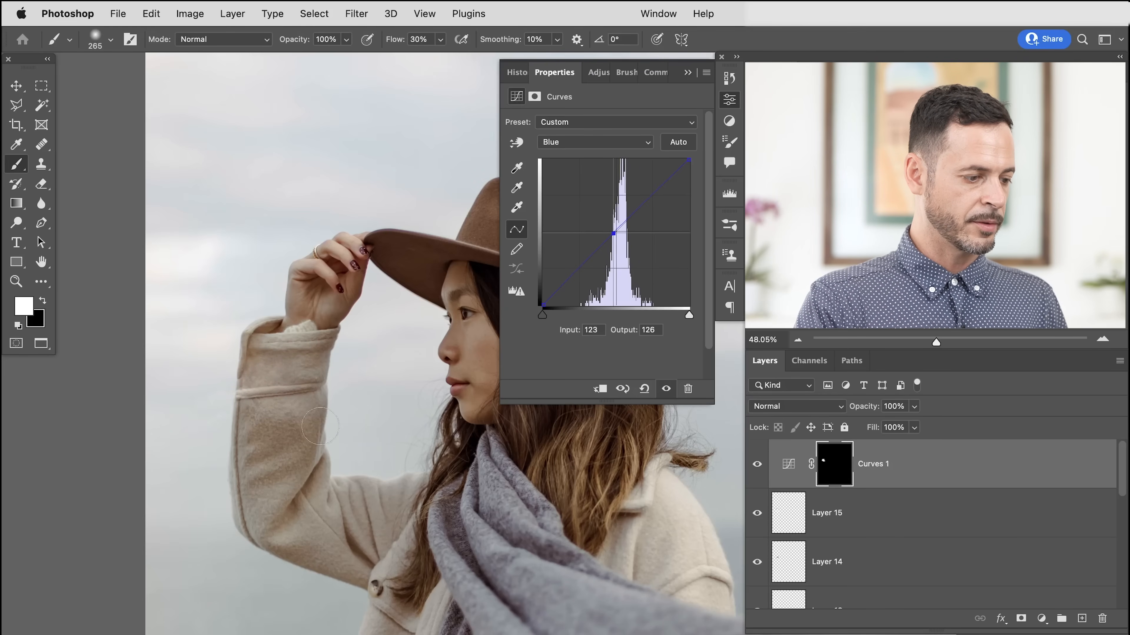
{"action": "left_click", "coordinate": [756, 466]}
{"action": "left_click", "coordinate": [753, 467]}
{"action": "left_click", "coordinate": [752, 468]}
{"action": "left_click", "coordinate": [752, 467]}
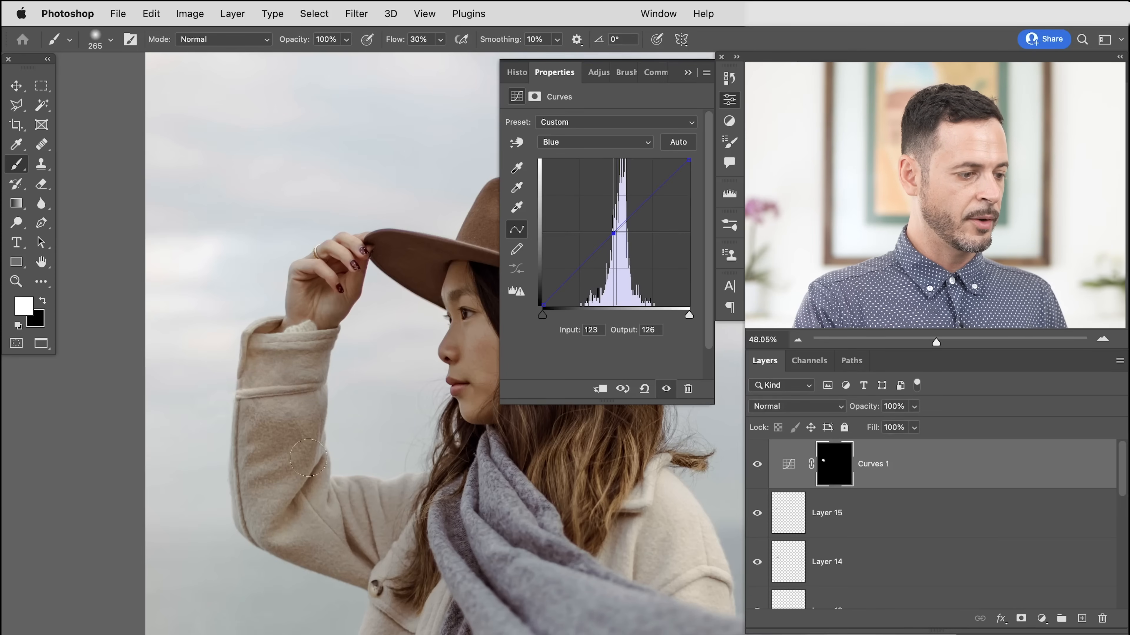
{"action": "left_click_drag", "start_coordinate": [256, 368], "coordinate": [314, 344], "text": "super"}
{"action": "mouse_move", "coordinate": [281, 405]}
{"action": "left_mouse_down"}
{"action": "mouse_move", "coordinate": [317, 375]}
{"action": "mouse_move", "coordinate": [290, 423]}
{"action": "left_mouse_up"}
Group the cuff retouching layers from Curves 1 down to Layer 8
{"action": "left_click_drag", "start_coordinate": [1120, 471], "coordinate": [1123, 571]}
{"action": "left_click", "coordinate": [969, 562], "text": "shift"}
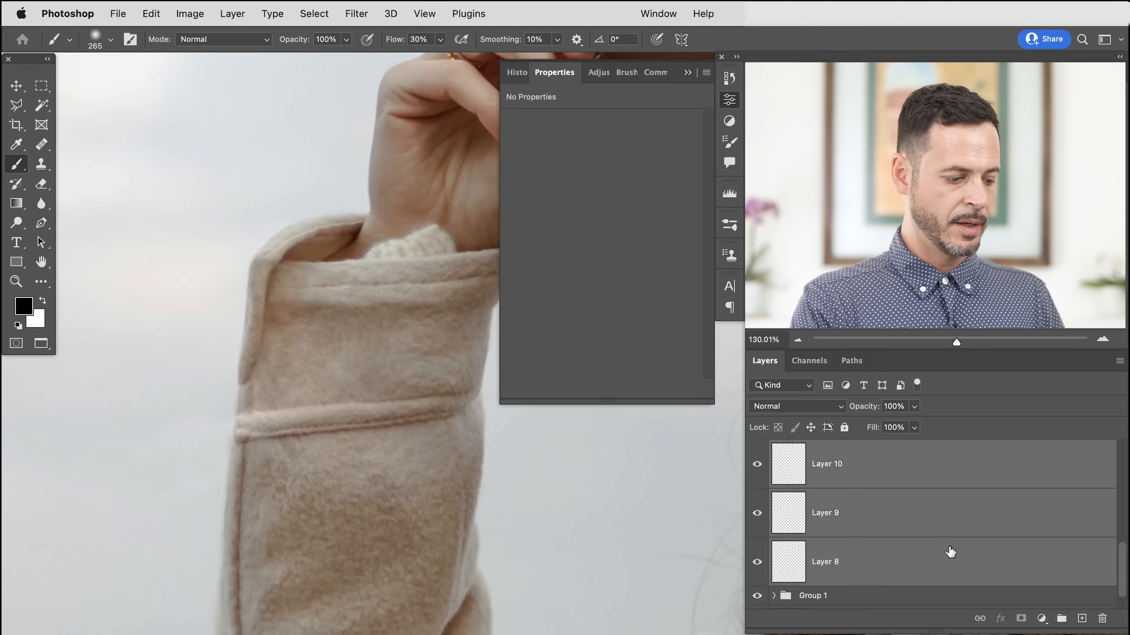
{"action": "key", "text": "super+g"}
Compare the retouched sleeve with the original by hiding and showing both layer groups at close and wider views
{"action": "left_click", "coordinate": [757, 449]}
{"action": "left_click", "coordinate": [757, 453]}
{"action": "left_click", "coordinate": [757, 454]}
{"action": "left_click", "coordinate": [757, 455]}
{"action": "left_click_drag", "start_coordinate": [756, 455], "coordinate": [756, 462]}
{"action": "left_click_drag", "start_coordinate": [757, 455], "coordinate": [756, 460]}
{"action": "left_click", "coordinate": [757, 466]}
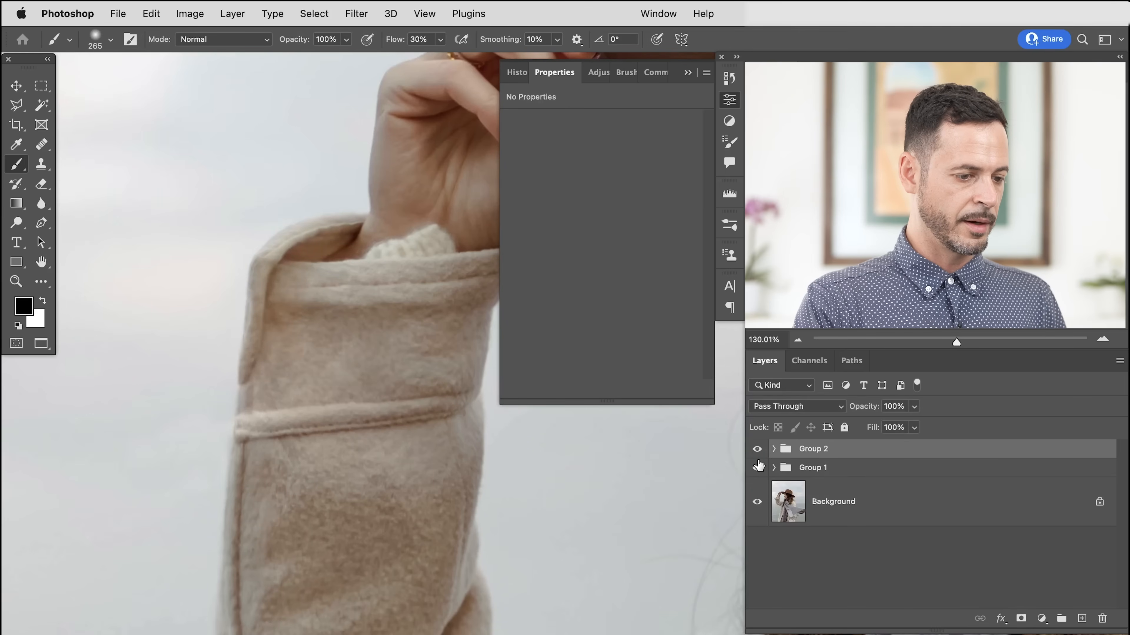
{"action": "left_click", "coordinate": [760, 467]}
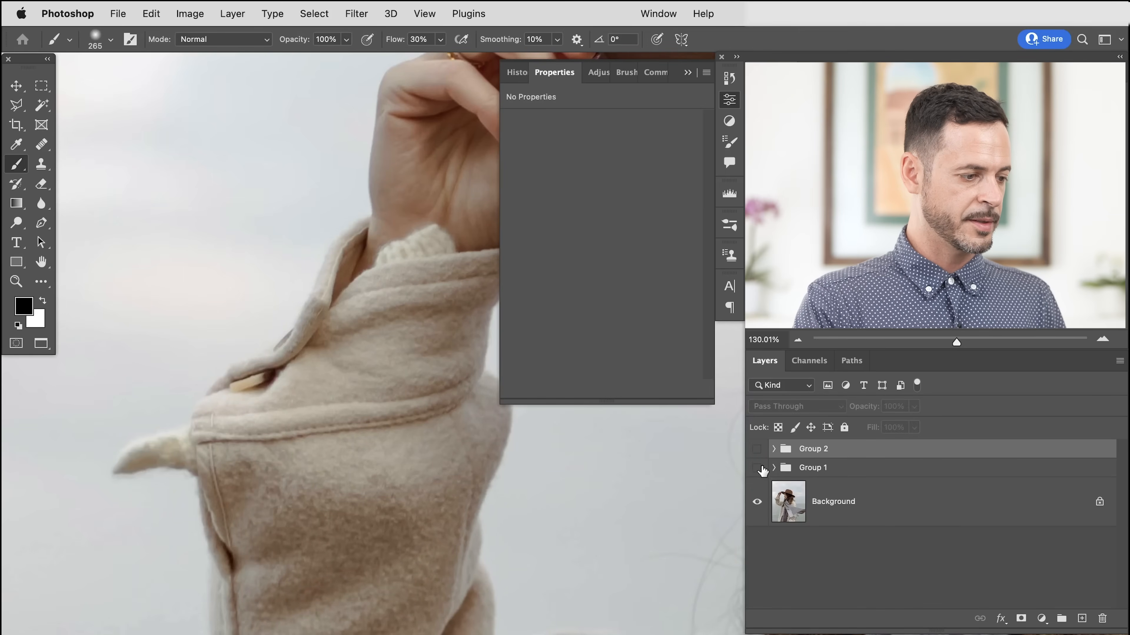
{"action": "left_click", "coordinate": [727, 100]}
{"action": "mouse_move", "coordinate": [437, 426]}
{"action": "left_mouse_down"}
{"action": "mouse_move", "coordinate": [511, 403]}
{"action": "mouse_move", "coordinate": [480, 400]}
{"action": "left_mouse_up"}
{"action": "left_click", "coordinate": [757, 449]}
{"action": "left_click", "coordinate": [761, 469]}
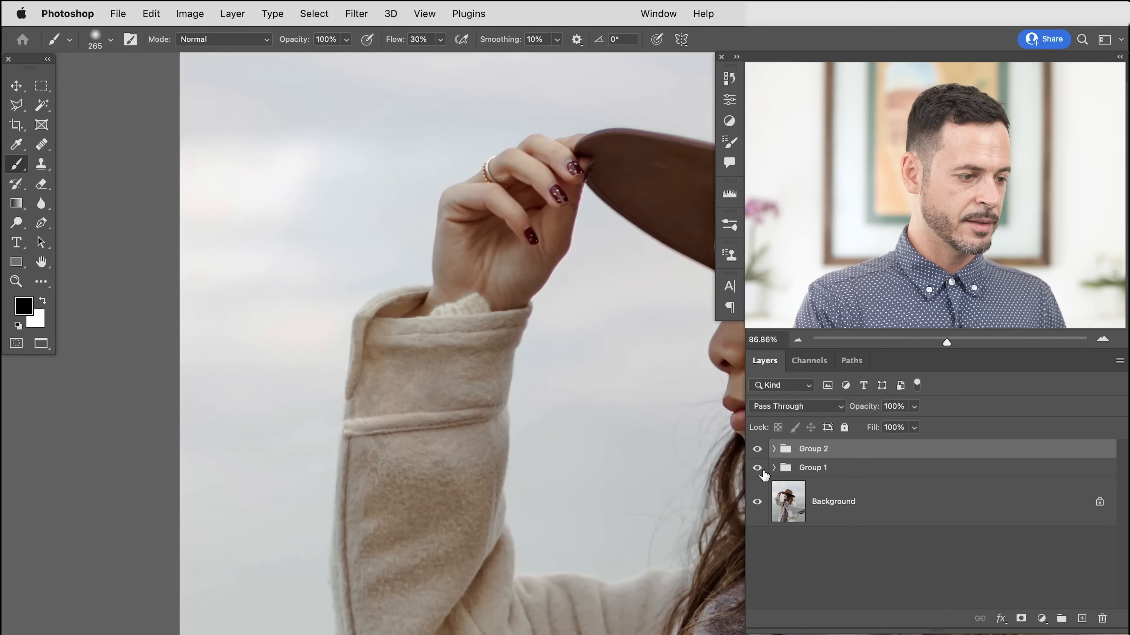
{"action": "mouse_move", "coordinate": [755, 472]}
{"action": "left_mouse_down"}
{"action": "mouse_move", "coordinate": [758, 453]}
{"action": "mouse_move", "coordinate": [757, 470]}
{"action": "left_mouse_up"}
{"action": "left_click_drag", "start_coordinate": [557, 483], "coordinate": [539, 487]}
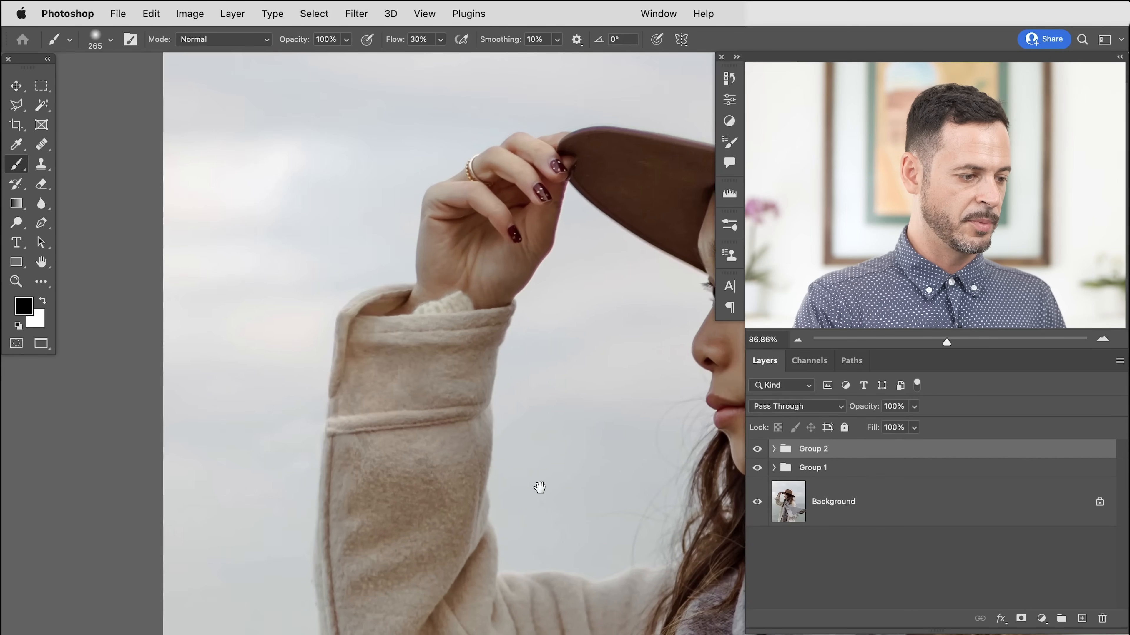
Add a layer above the groups and extend the cuff's fold down to the seam with the Clone Stamp at size 49
{"action": "left_click_drag", "start_coordinate": [335, 394], "coordinate": [363, 379]}
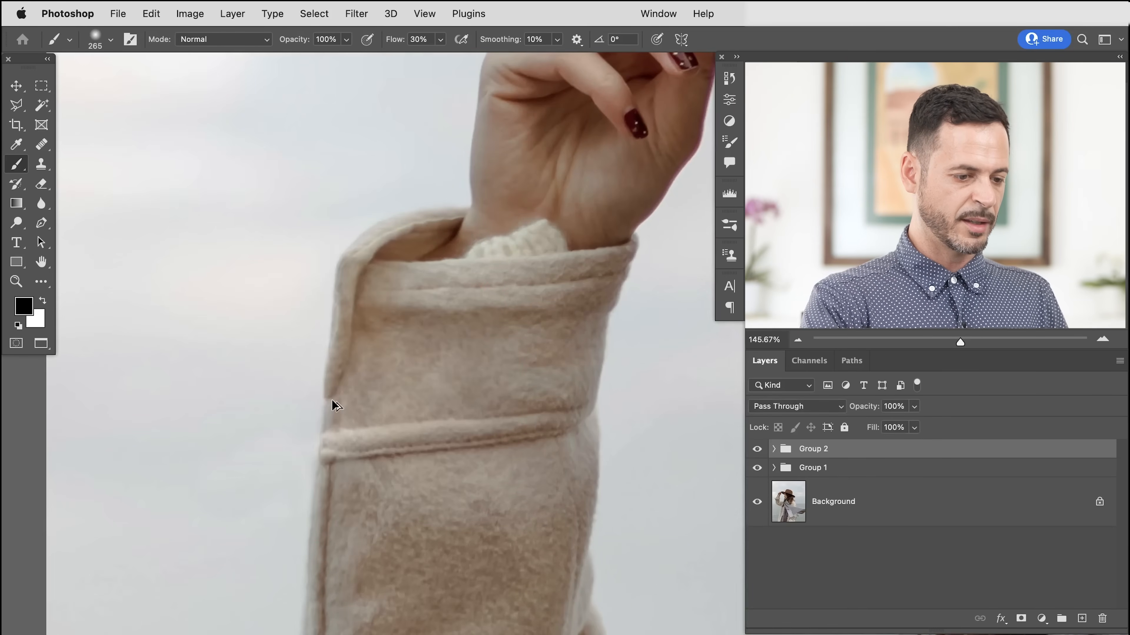
{"action": "key", "text": "super+alt+shift+n"}
{"action": "key", "text": "s"}
{"action": "left_click_drag", "start_coordinate": [338, 381], "coordinate": [345, 381]}
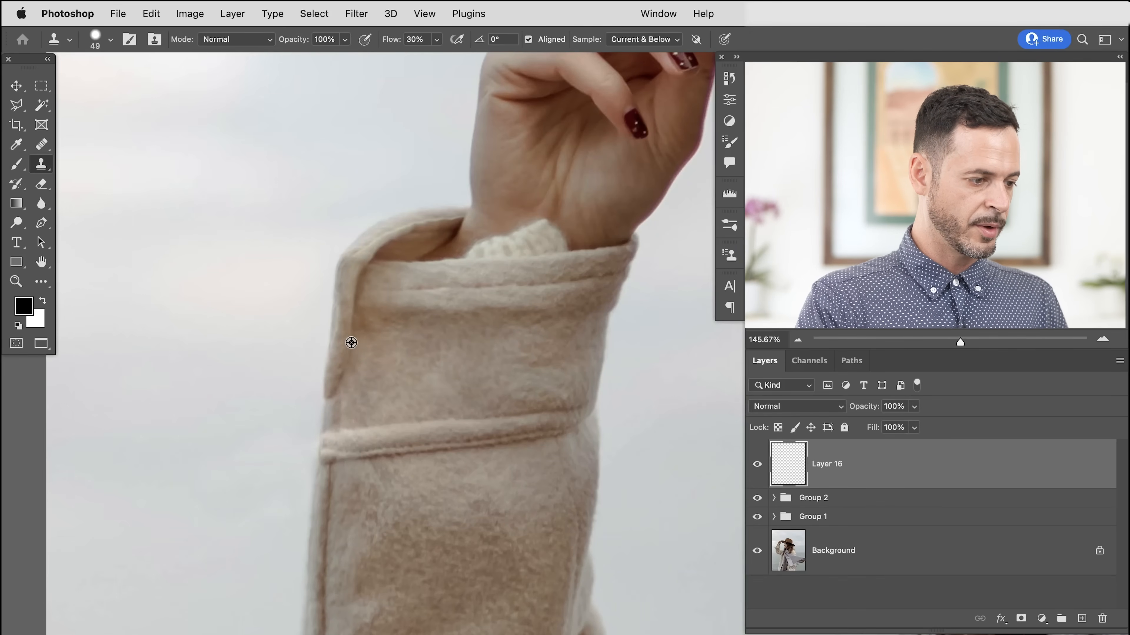
{"action": "left_click_drag", "start_coordinate": [345, 384], "coordinate": [345, 385]}
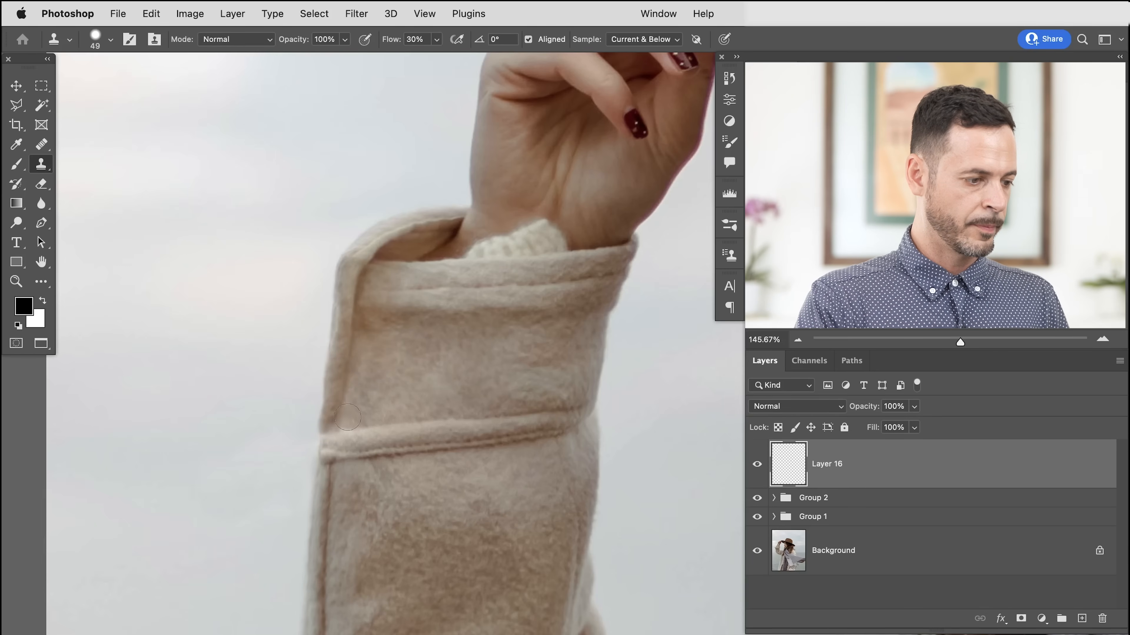
Clean up the corner where the fold meets the seam with the Clone Stamp at size 29, and undo the last stroke
{"action": "mouse_move", "coordinate": [347, 430]}
{"action": "left_mouse_down", "text": "ctrl+alt"}
{"action": "mouse_move", "coordinate": [336, 428]}
{"action": "mouse_move", "coordinate": [359, 428]}
{"action": "left_mouse_up", "text": "ctrl+alt"}
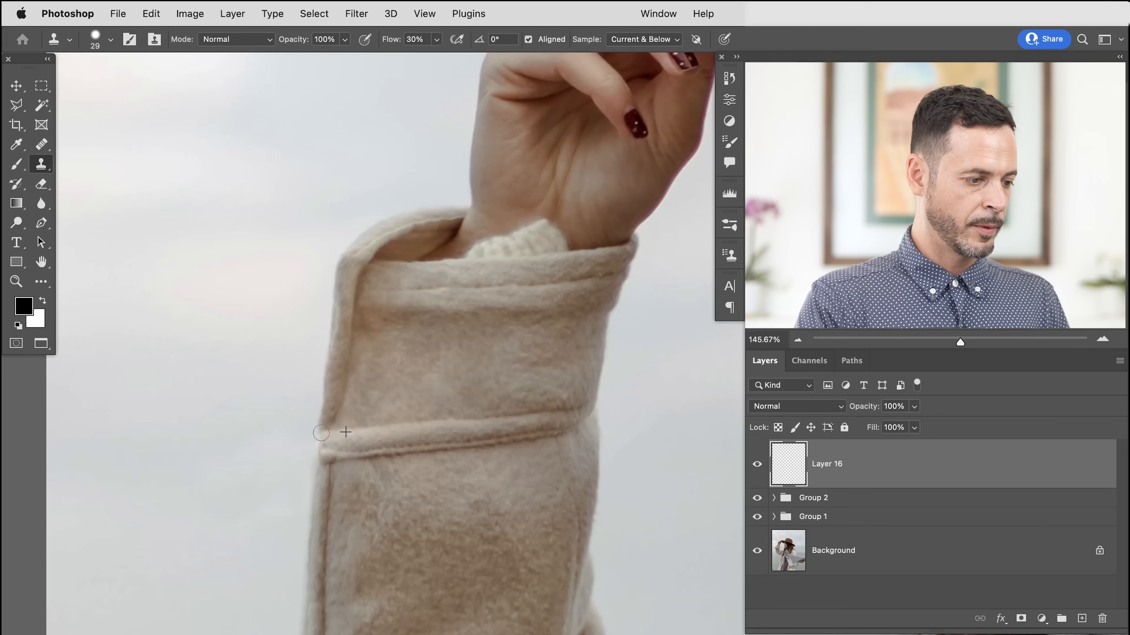
{"action": "left_click", "coordinate": [313, 418], "text": "alt"}
{"action": "mouse_move", "coordinate": [313, 426]}
{"action": "left_mouse_down"}
{"action": "mouse_move", "coordinate": [313, 439]}
{"action": "mouse_move", "coordinate": [315, 403]}
{"action": "mouse_move", "coordinate": [314, 430]}
{"action": "mouse_move", "coordinate": [315, 407]}
{"action": "mouse_move", "coordinate": [333, 414]}
{"action": "left_mouse_up"}
{"action": "left_click", "coordinate": [337, 402], "text": "alt"}
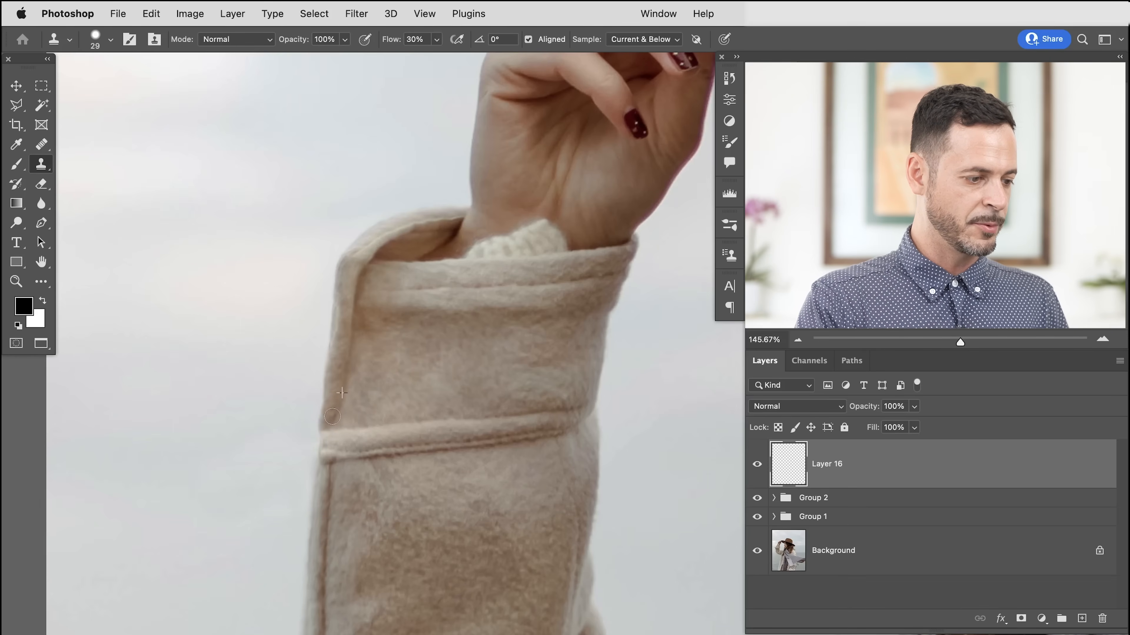
{"action": "left_click", "coordinate": [355, 400], "text": "alt"}
{"action": "left_click_drag", "start_coordinate": [347, 426], "coordinate": [365, 420]}
{"action": "left_click", "coordinate": [420, 427]}
{"action": "key", "text": "super+z"}
Smooth the fold's outer edge by cloning sky at brush size 51 and fold fabric at sizes 35 and 22
{"action": "left_click_drag", "start_coordinate": [298, 384], "coordinate": [306, 381]}
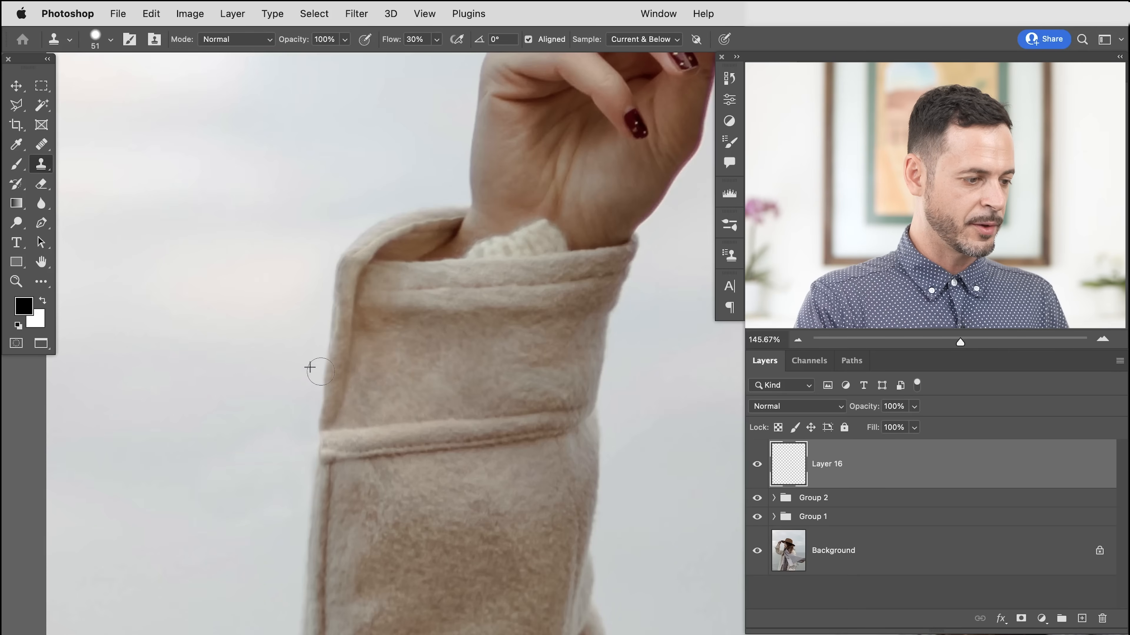
{"action": "left_click_drag", "start_coordinate": [345, 349], "coordinate": [338, 359]}
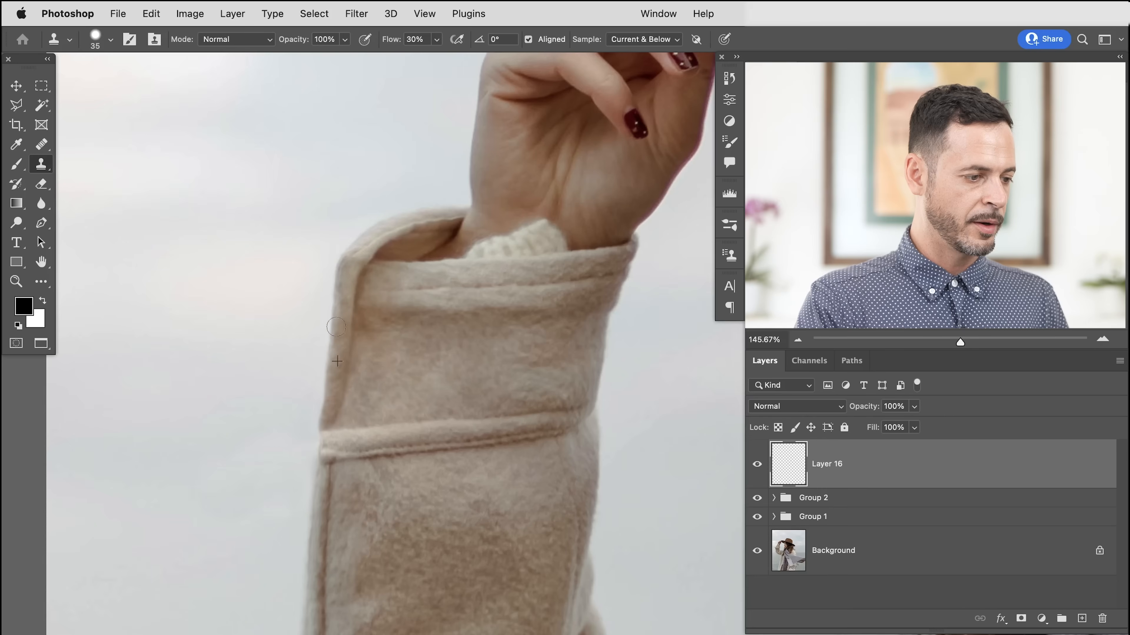
{"action": "left_click_drag", "start_coordinate": [341, 336], "coordinate": [334, 336]}
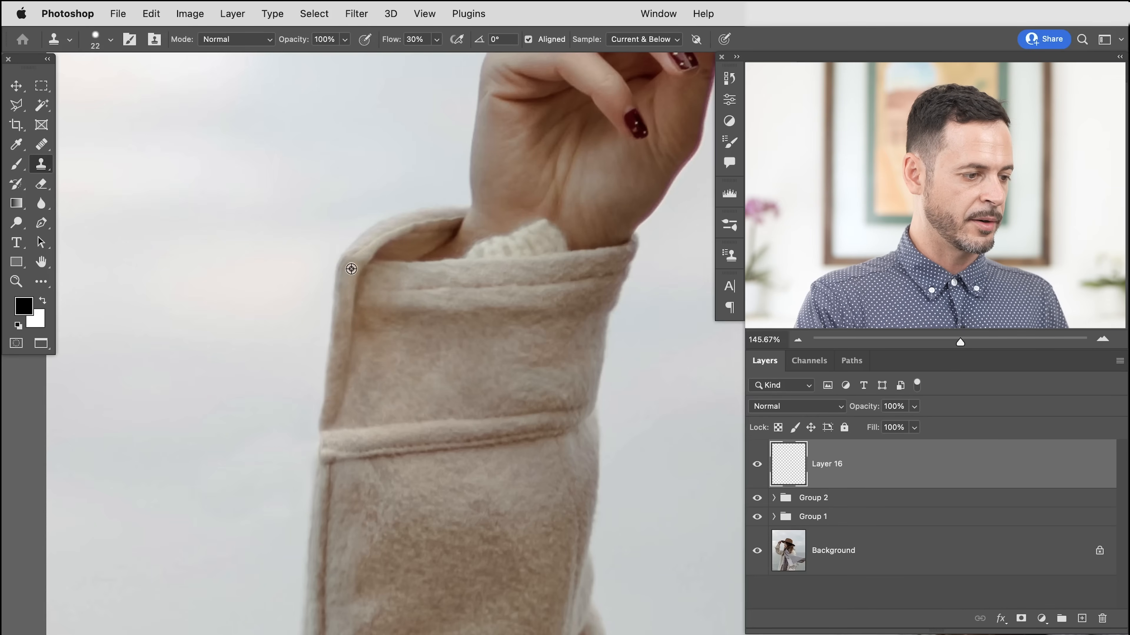
{"action": "left_click_drag", "start_coordinate": [352, 278], "coordinate": [343, 309]}
Touch up the cuff fabric beside the fold with the Clone Stamp at sizes 49 and 54, and move Layer 16 into Group 2
{"action": "left_click_drag", "start_coordinate": [394, 426], "coordinate": [388, 437]}
{"action": "mouse_move", "coordinate": [494, 426]}
{"action": "left_mouse_down"}
{"action": "mouse_move", "coordinate": [477, 447]}
{"action": "mouse_move", "coordinate": [461, 442]}
{"action": "left_mouse_up"}
{"action": "left_click_drag", "start_coordinate": [352, 363], "coordinate": [362, 365]}
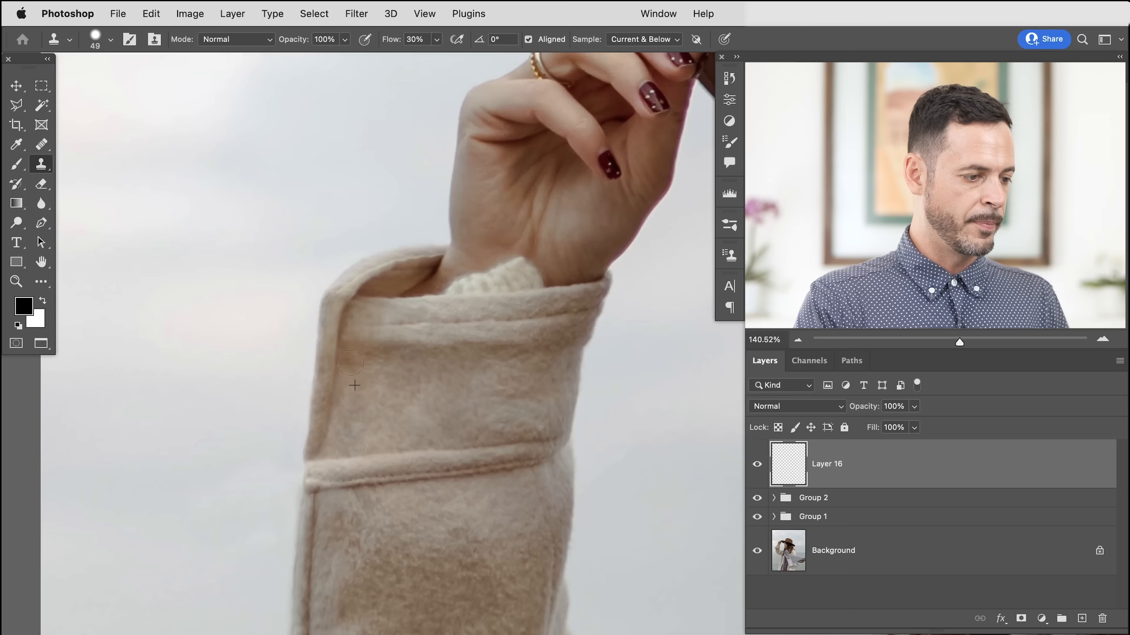
{"action": "left_click_drag", "start_coordinate": [366, 315], "coordinate": [370, 315]}
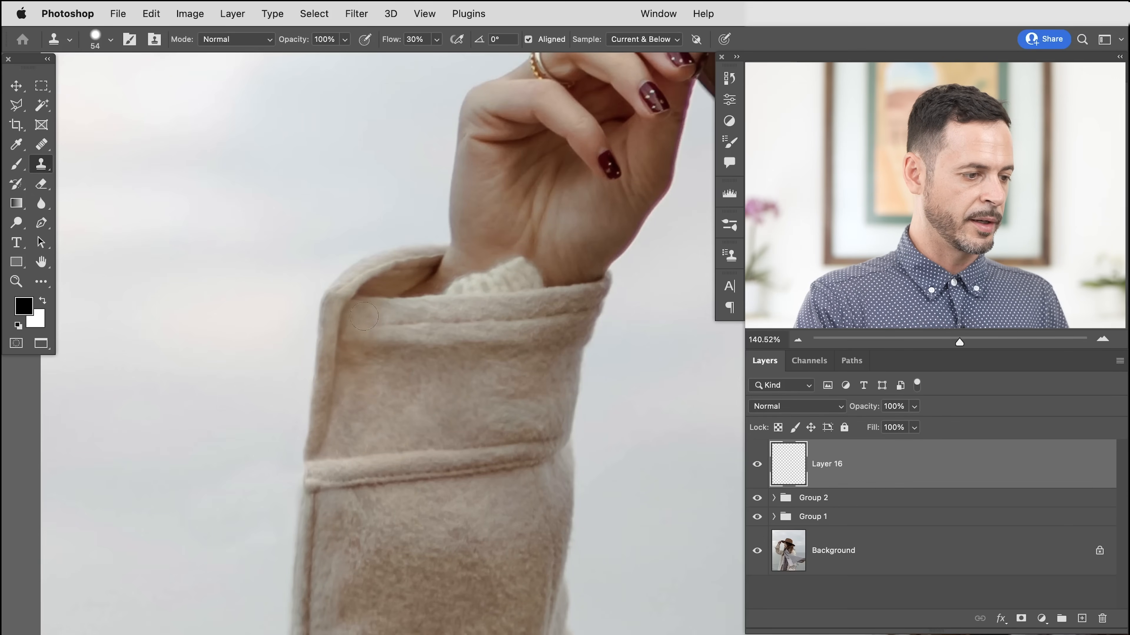
{"action": "left_click_drag", "start_coordinate": [556, 428], "coordinate": [559, 429]}
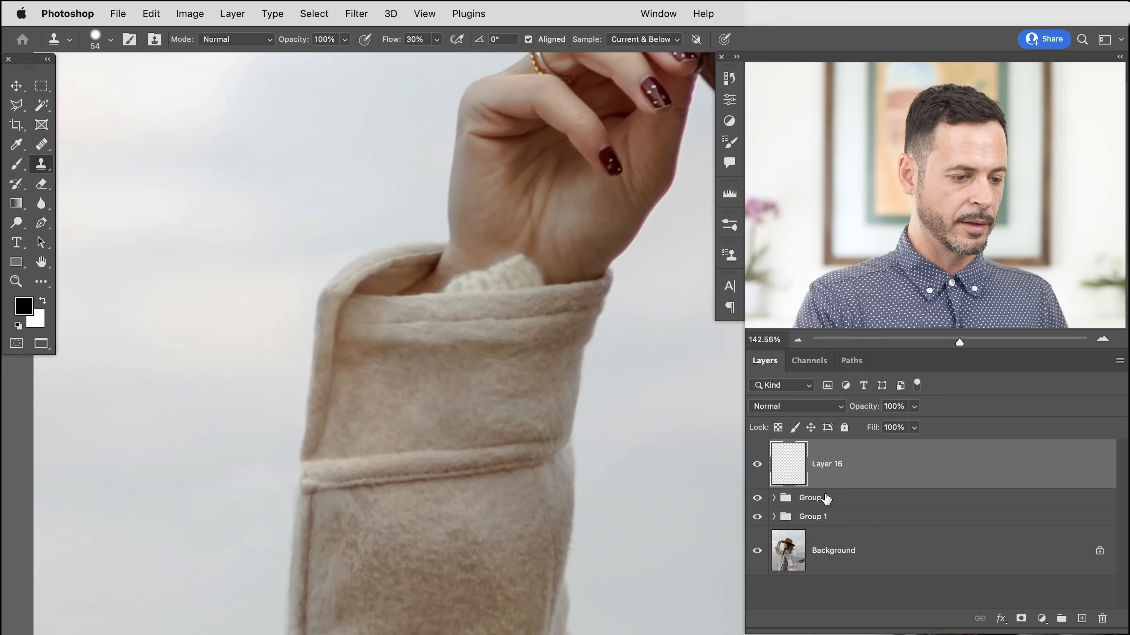
{"action": "left_click_drag", "start_coordinate": [808, 469], "coordinate": [826, 499]}
Compare the finished sleeve with the original by hiding and showing Group 1 and Group 2 at wide and closer views
{"action": "left_click_drag", "start_coordinate": [605, 446], "coordinate": [449, 361]}
{"action": "left_click_drag", "start_coordinate": [514, 406], "coordinate": [512, 362]}
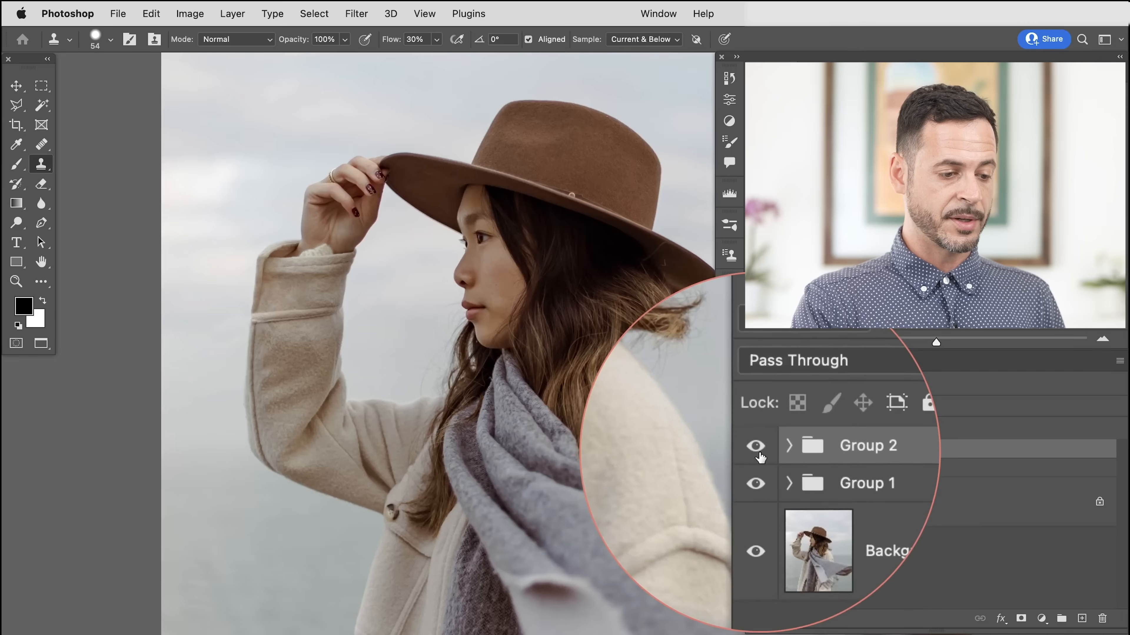
{"action": "left_click", "coordinate": [758, 468]}
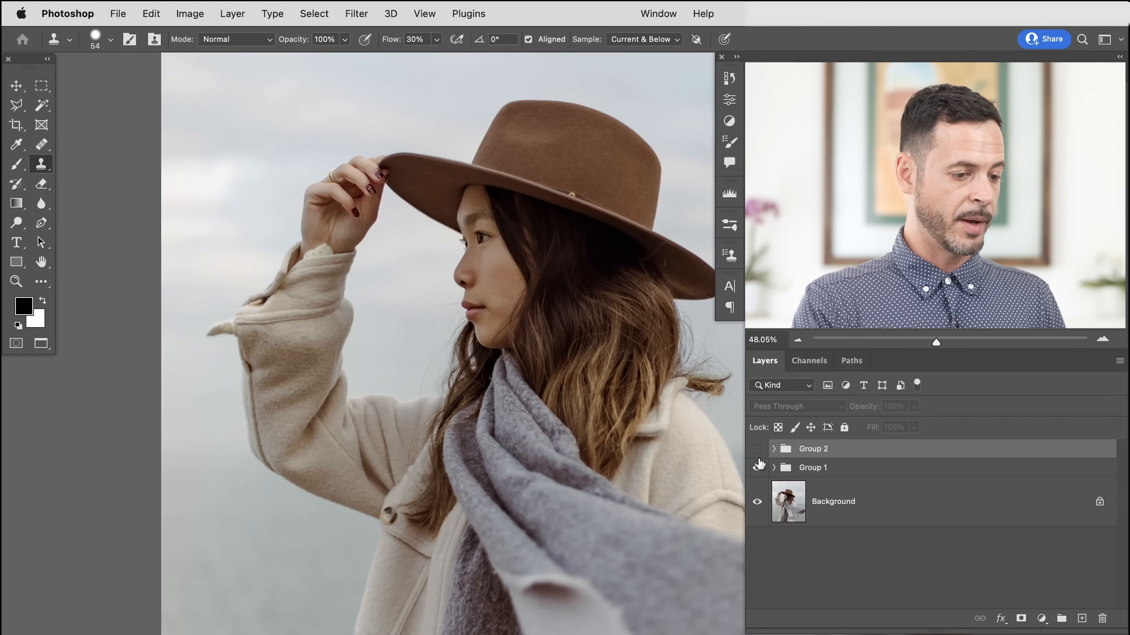
{"action": "left_click", "coordinate": [756, 450]}
{"action": "left_click_drag", "start_coordinate": [476, 291], "coordinate": [536, 382]}
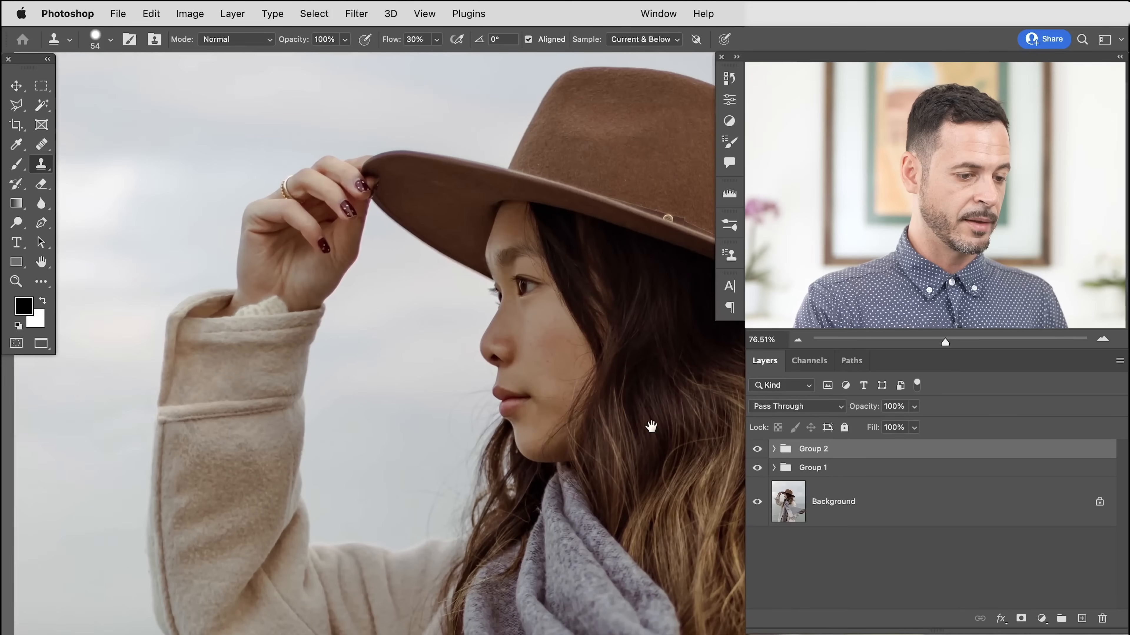
{"action": "left_click", "coordinate": [757, 467]}
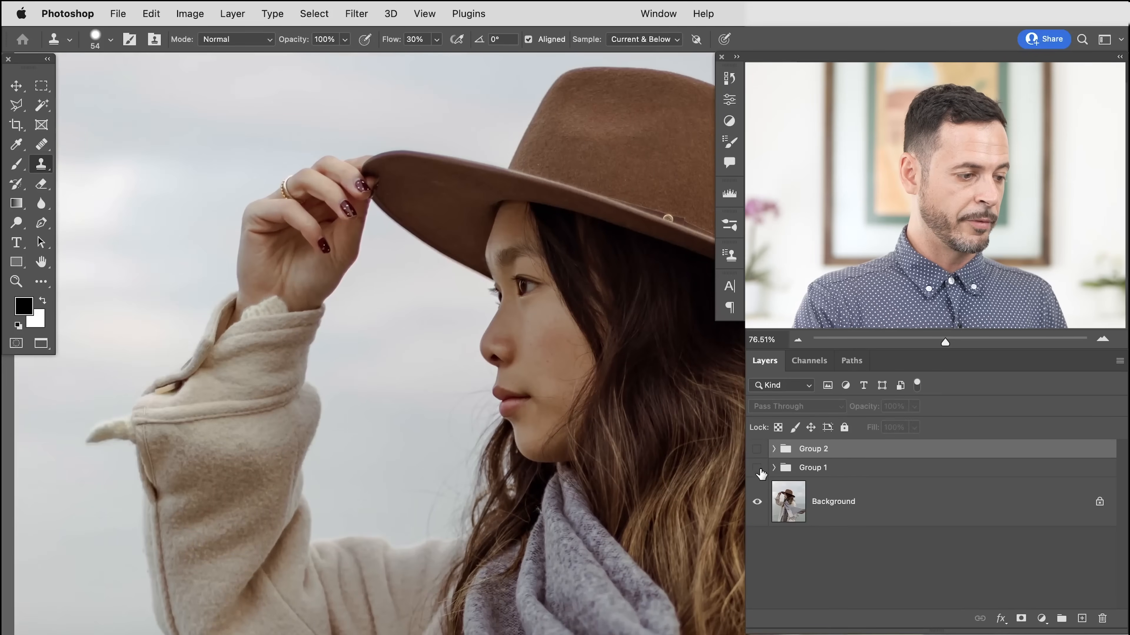
{"action": "left_click", "coordinate": [757, 450]}
{"action": "left_click", "coordinate": [757, 468]}
{"action": "left_click", "coordinate": [756, 449]}
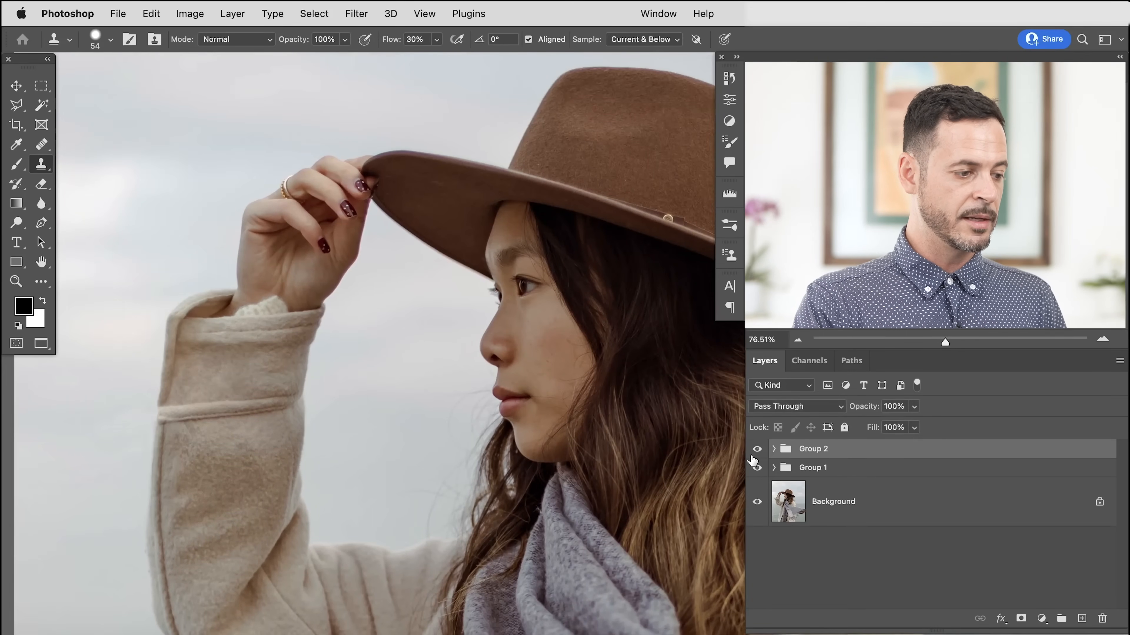